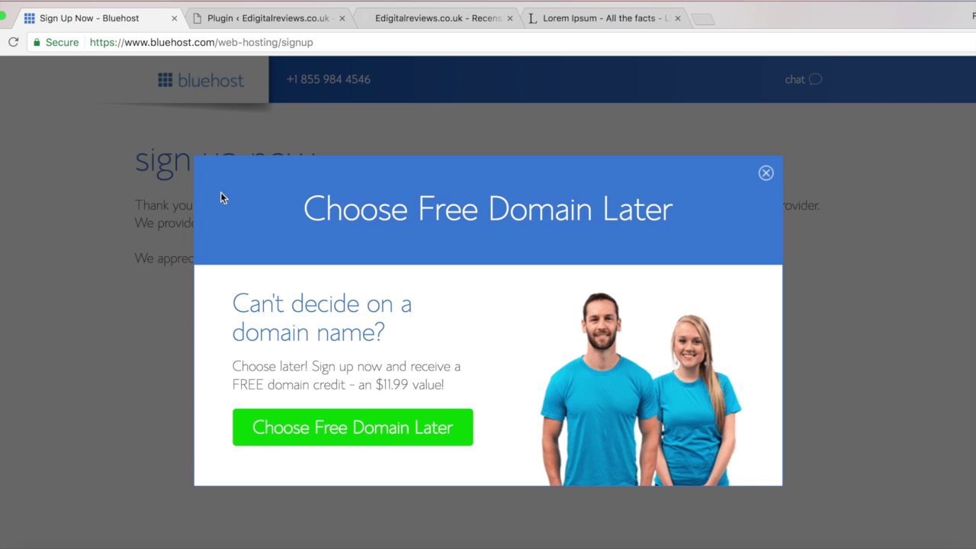
# Dismiss the free domain offer on the Bluehost signup page and bring up the installed plugins page of edigitalreviews.co.uk
pyautogui.click(766, 174)
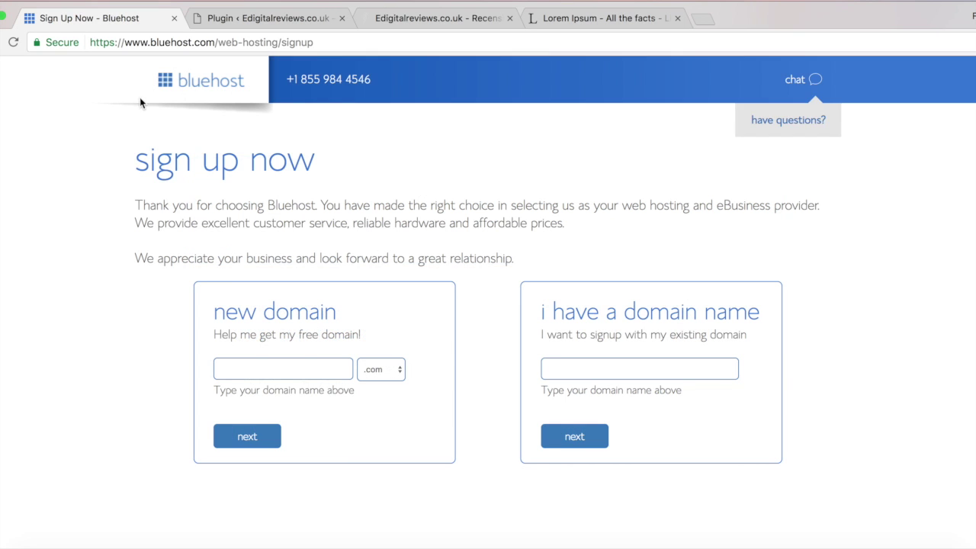
pyautogui.click(257, 18)
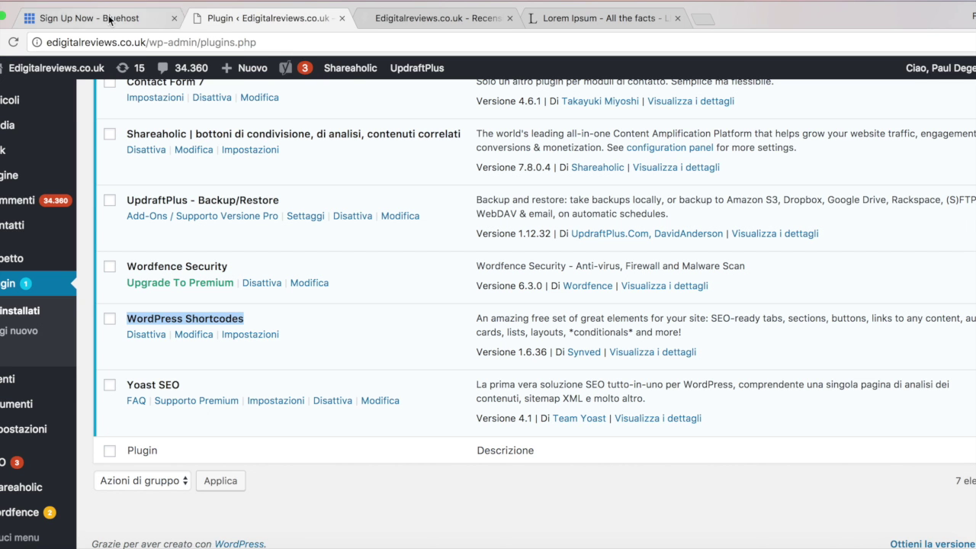
pyautogui.click(416, 18)
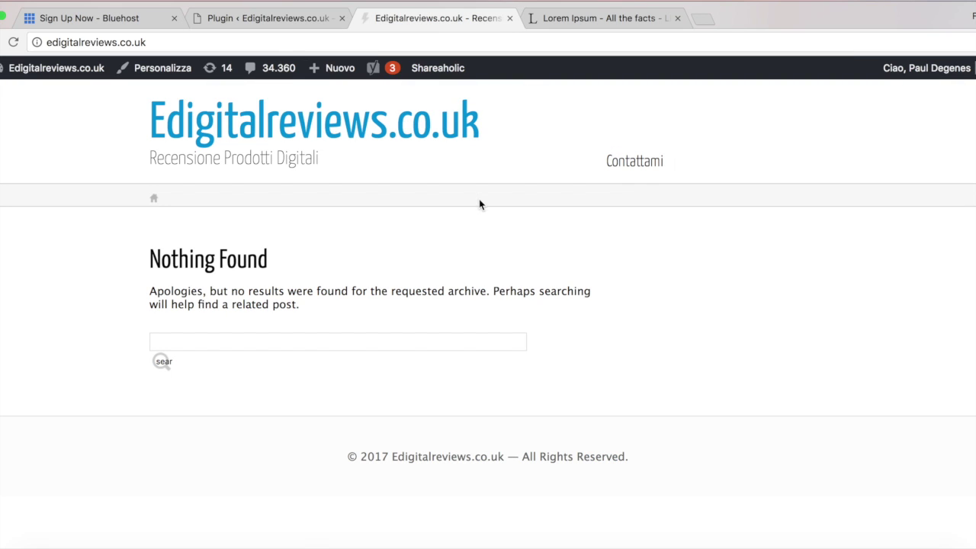
pyautogui.click(278, 17)
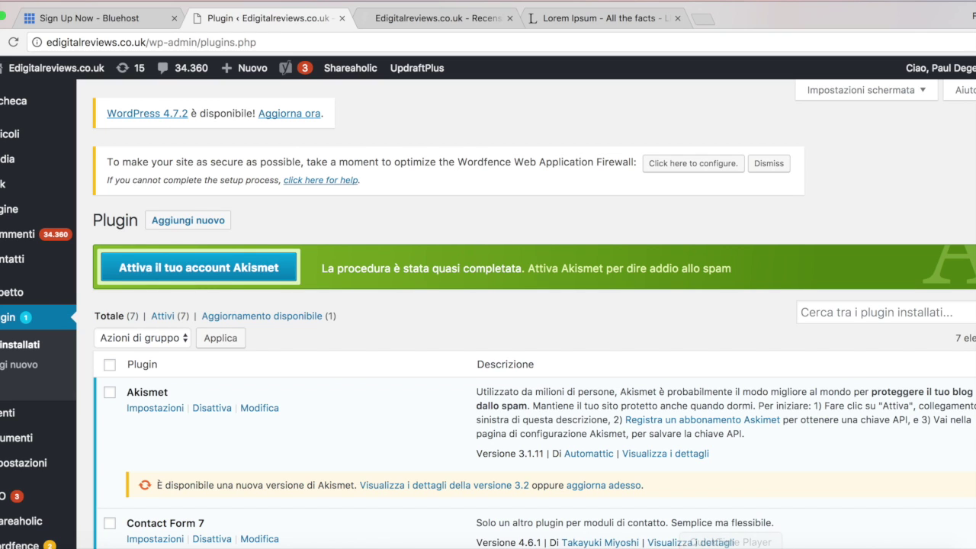
# Switch to the plugin list in Pages and correct the first heading to "1) Sicurezza del sito"
pyautogui.click(655, 546)
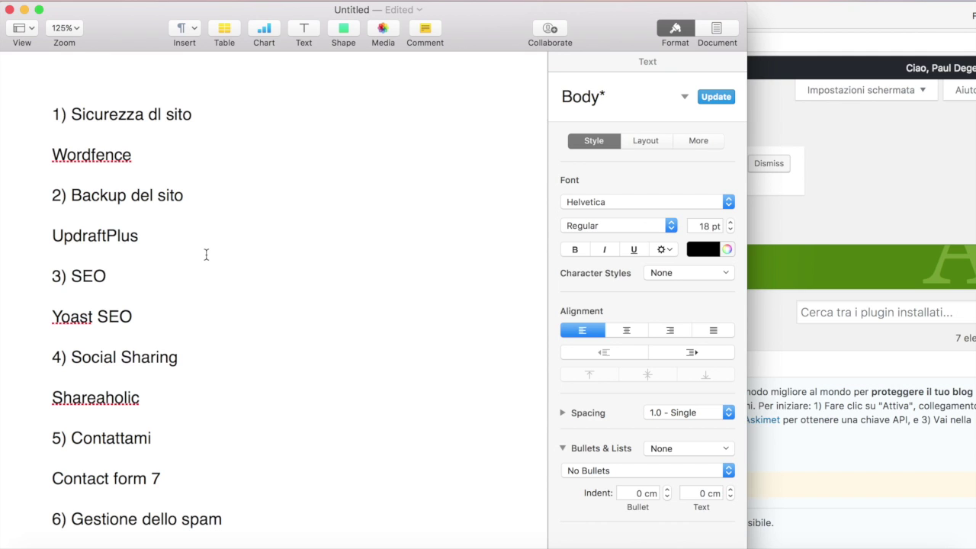
pyautogui.scroll(-2, 144, 211)
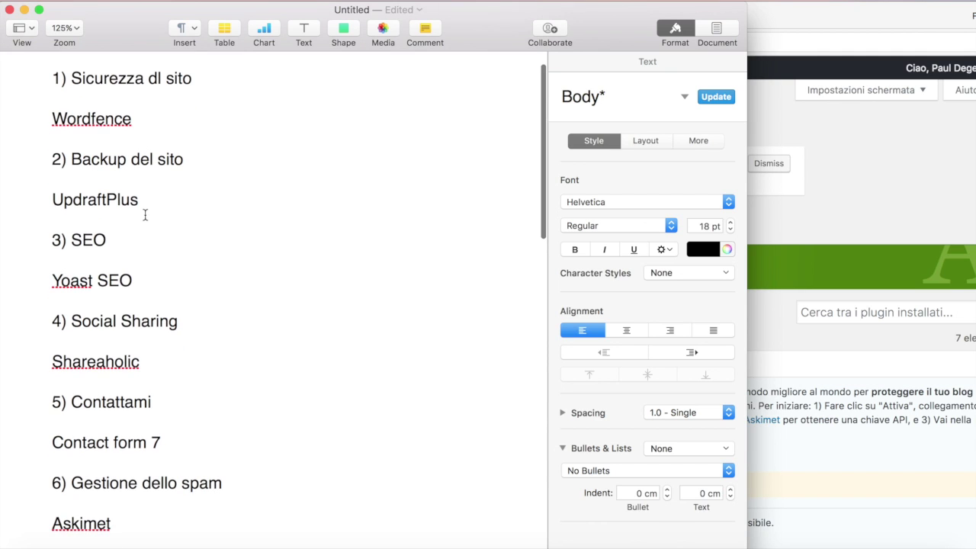
pyautogui.scroll(-5, 217, 308)
pyautogui.scroll(6, 217, 309)
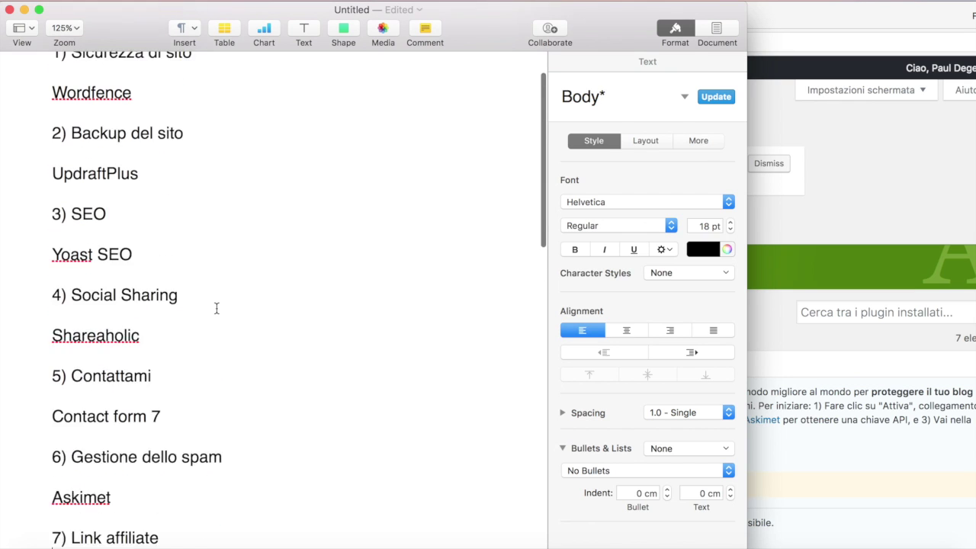
pyautogui.click(157, 115)
pyautogui.write('el')
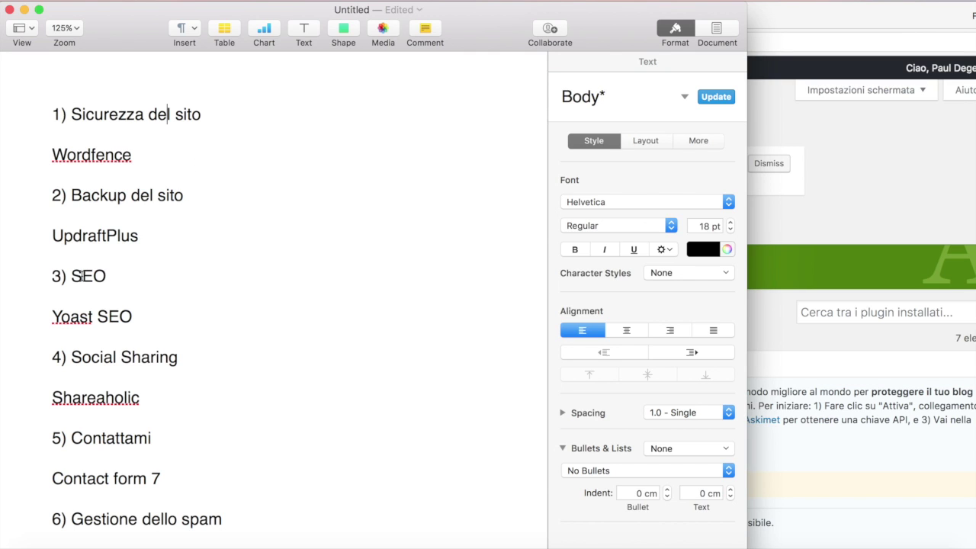
# Read through the rest of the plugin list down to the "7) Link affiliate" entry
pyautogui.scroll(-3, 201, 383)
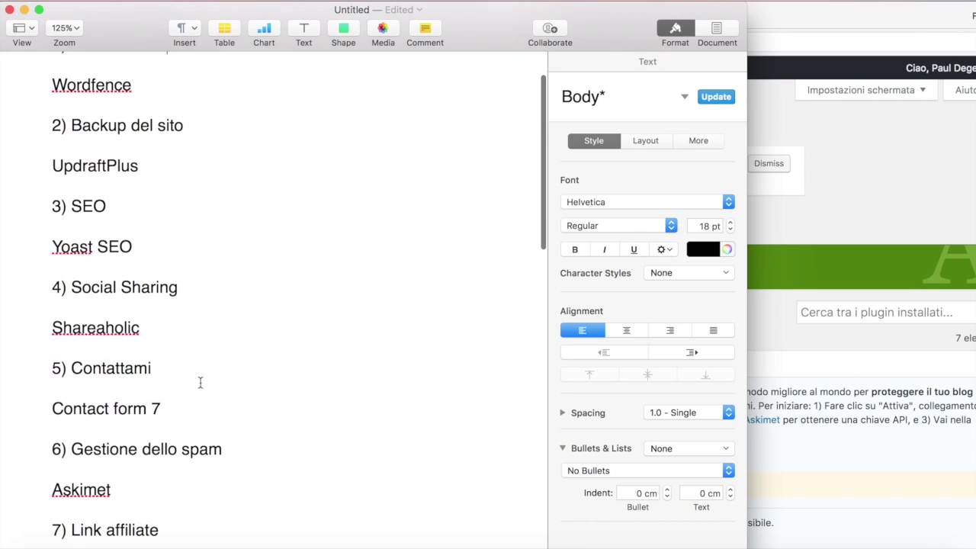
pyautogui.scroll(-2, 220, 396)
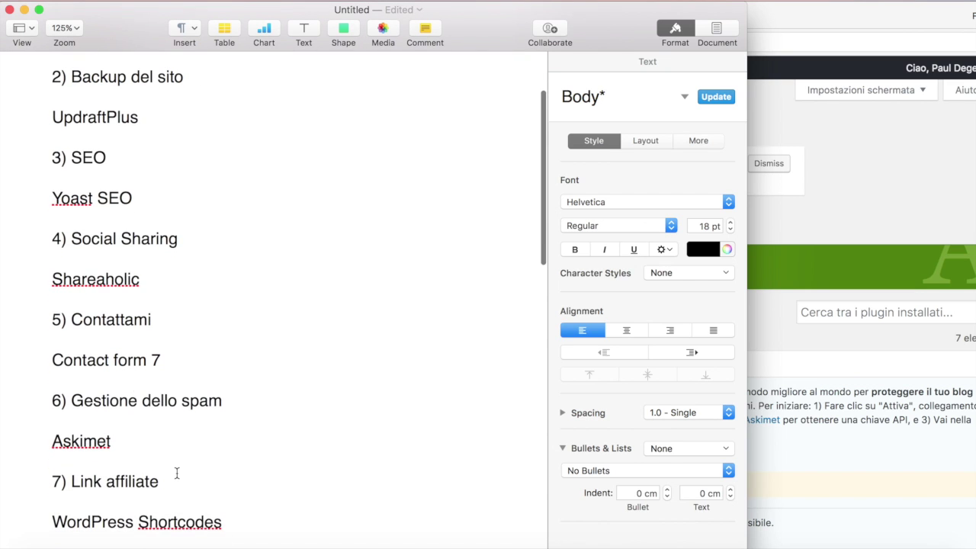
pyautogui.scroll(-2, 176, 472)
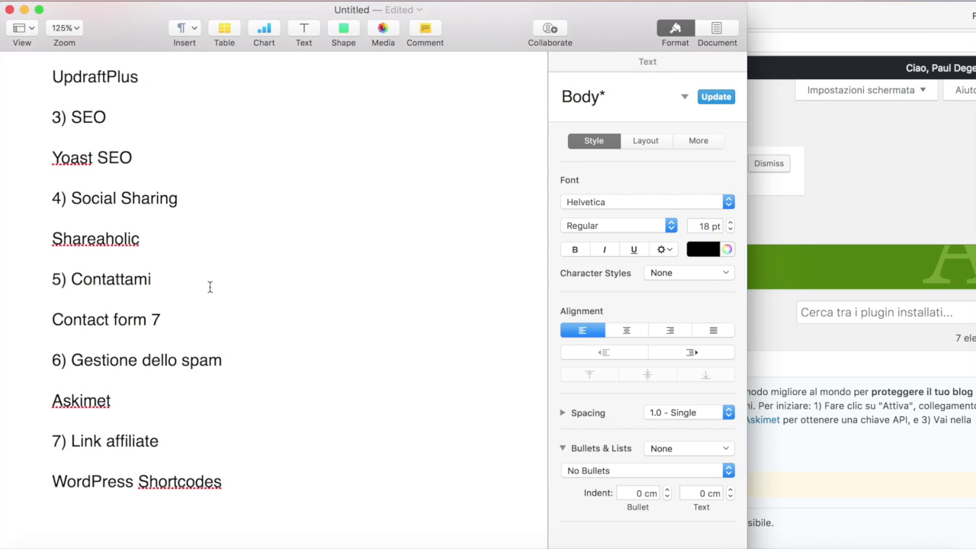
# Switch to the browser, view the form for uploading a .zip plugin, and return to the installed plugins
pyautogui.click(763, 333)
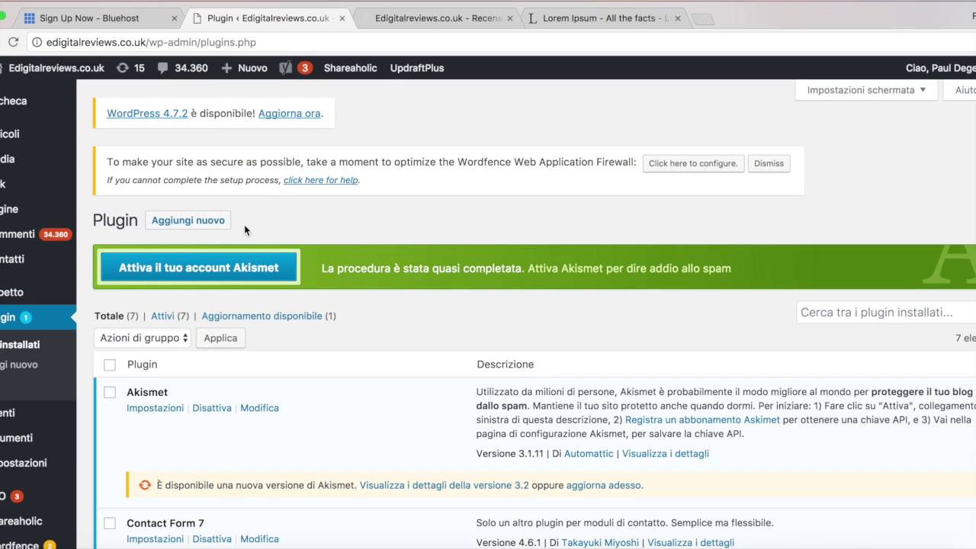
pyautogui.click(218, 221)
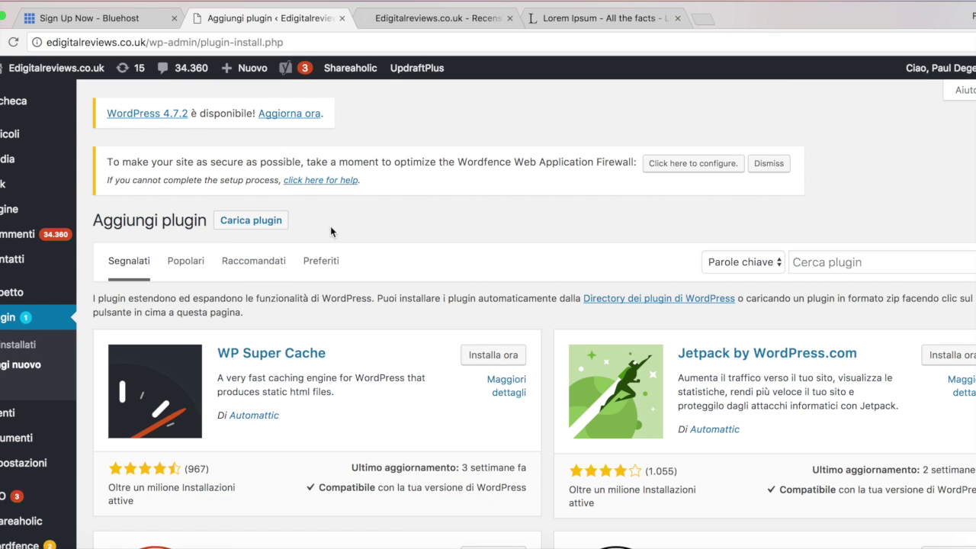
pyautogui.click(250, 220)
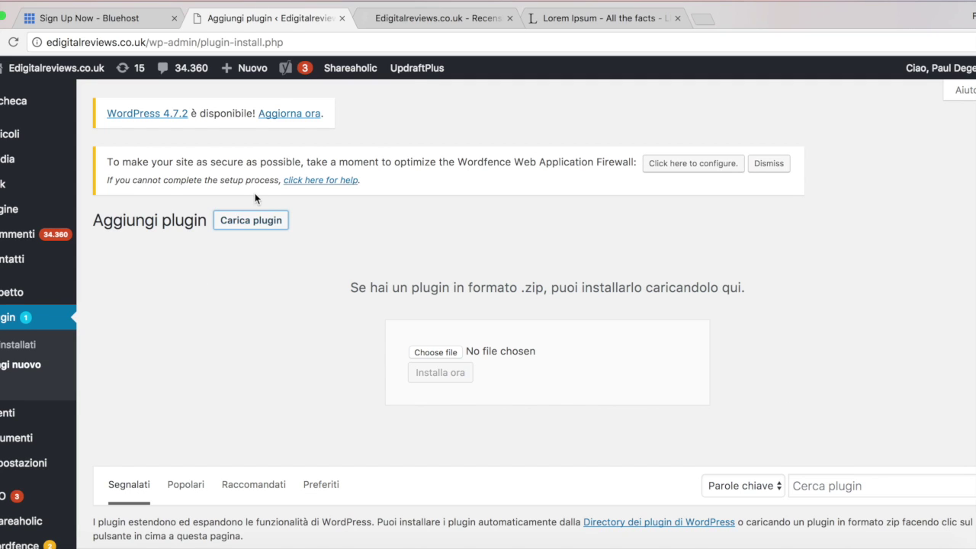
pyautogui.click(0, 42)
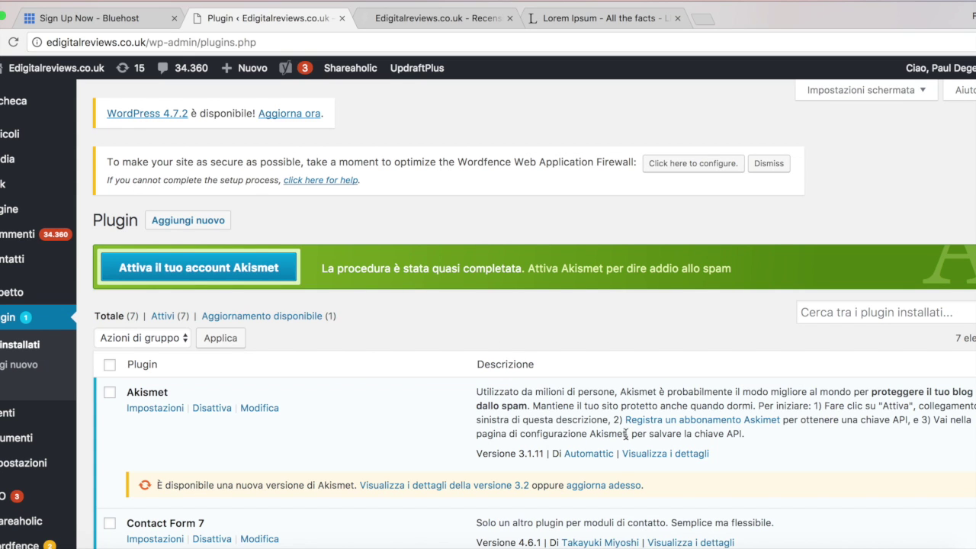
# Glance at the plugin list in Pages and return to the installed plugins page in the browser
pyautogui.click(663, 538)
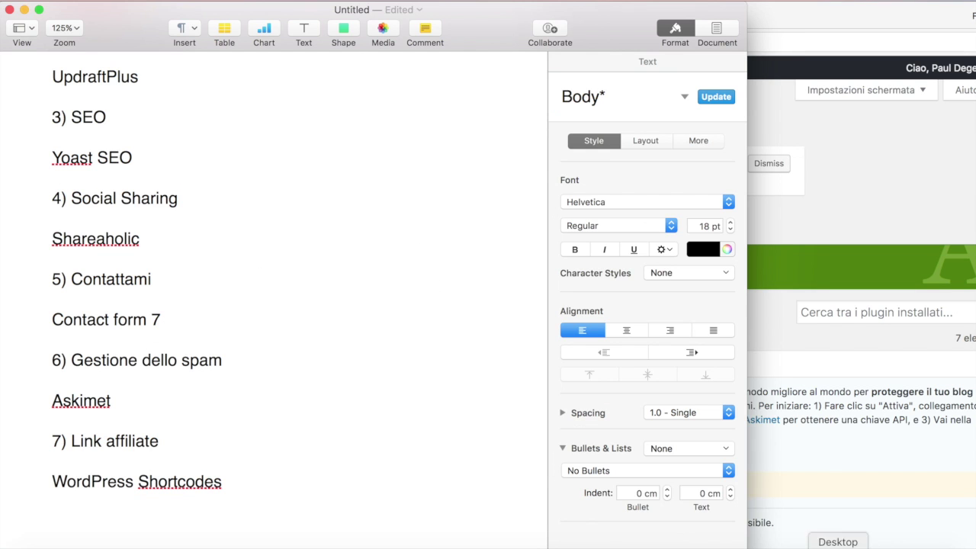
pyautogui.click(859, 500)
pyautogui.scroll(-3, 366, 328)
pyautogui.scroll(3, 366, 327)
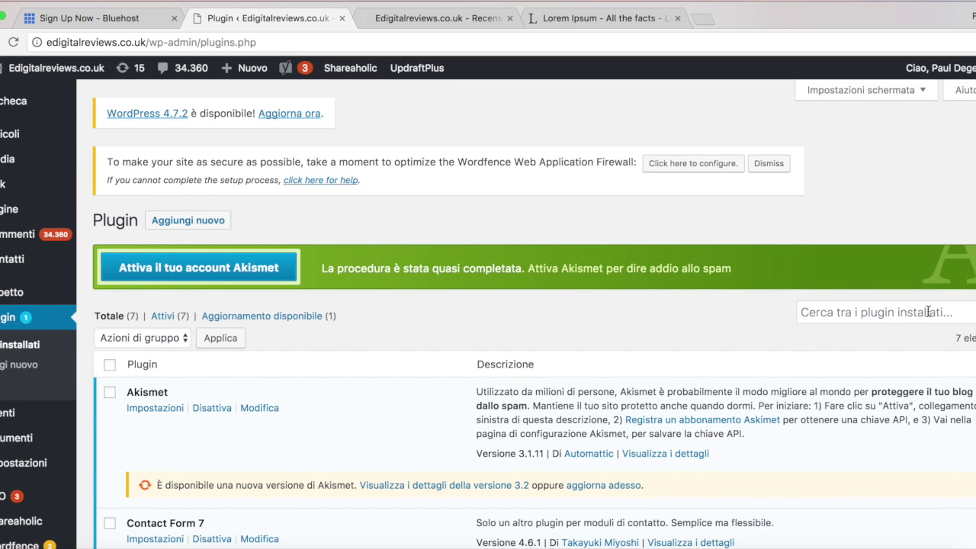
# Open the page for adding new plugins, locate the plugin search field and browse the featured plugins
pyautogui.click(187, 221)
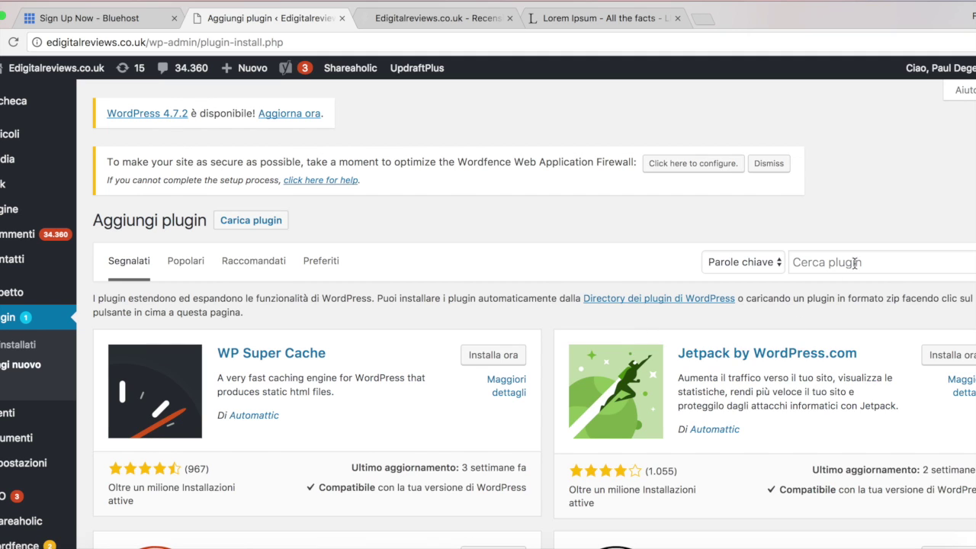
pyautogui.click(854, 262)
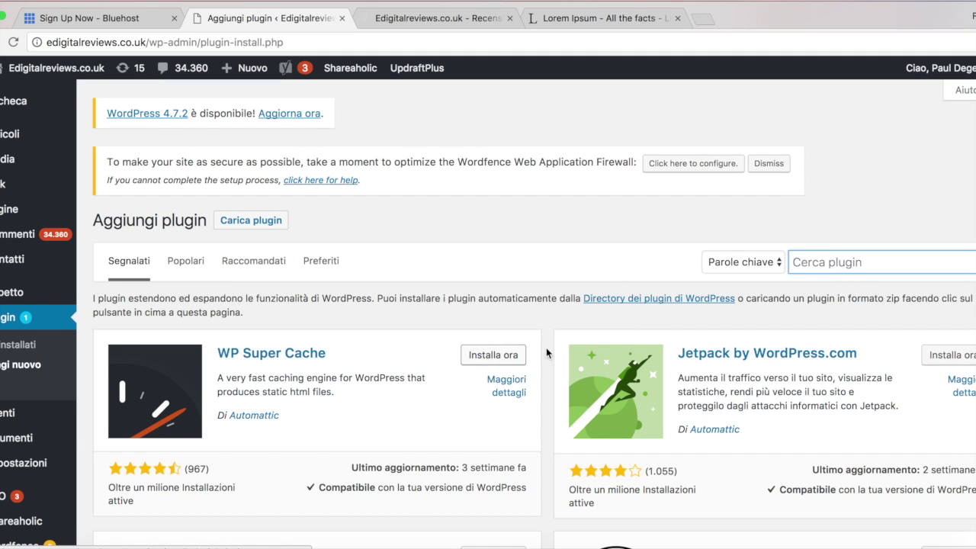
pyautogui.scroll(-3, 823, 374)
pyautogui.scroll(3, 823, 374)
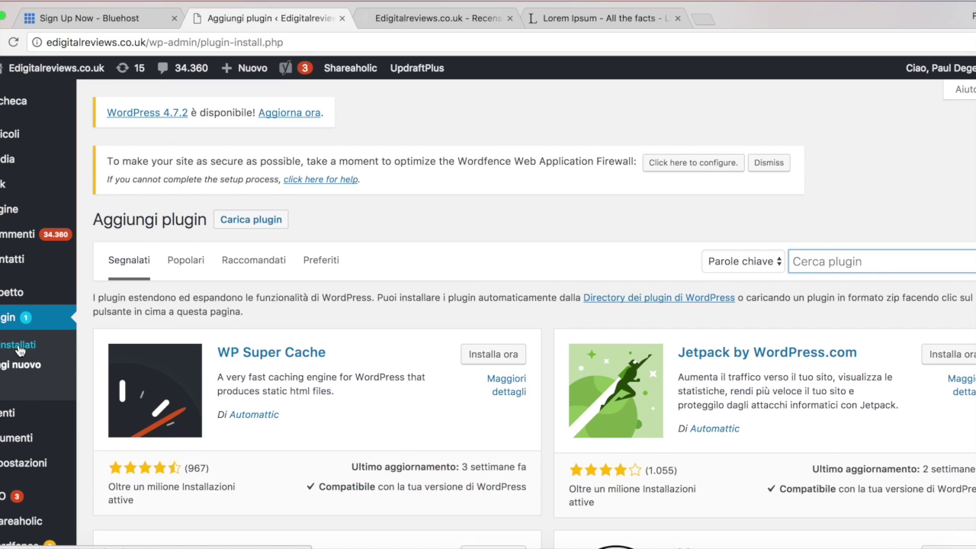
pyautogui.scroll(-5, 20, 350)
pyautogui.scroll(5, 326, 288)
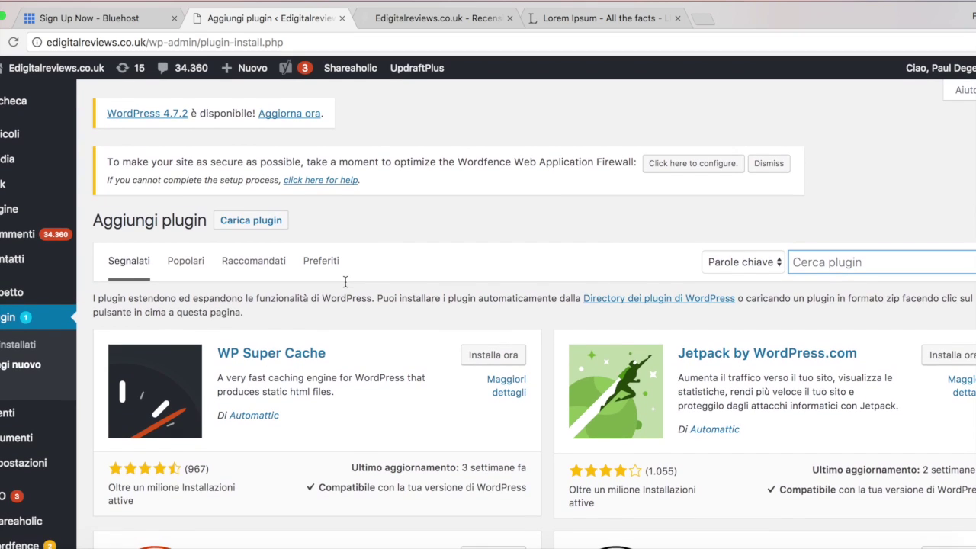
pyautogui.scroll(-5, 22, 290)
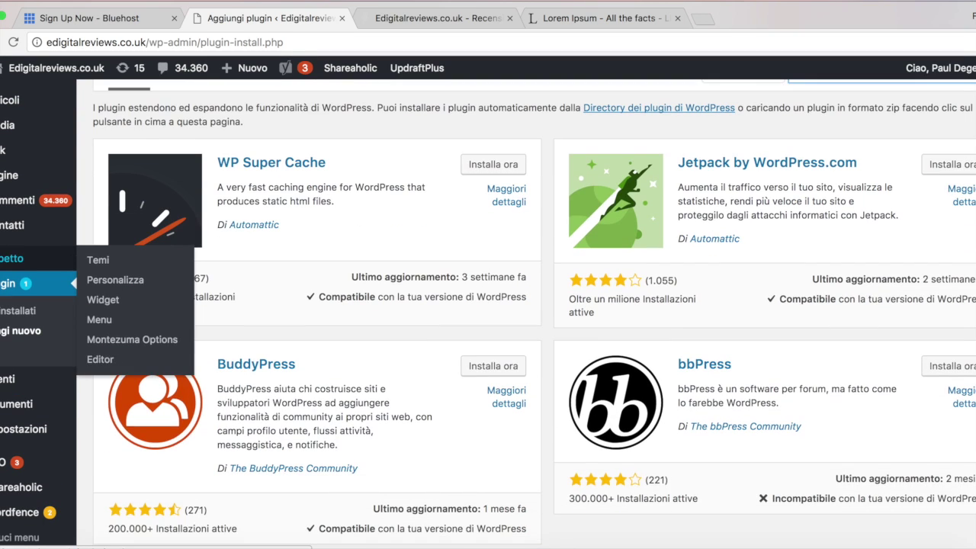
pyautogui.scroll(-4, 30, 255)
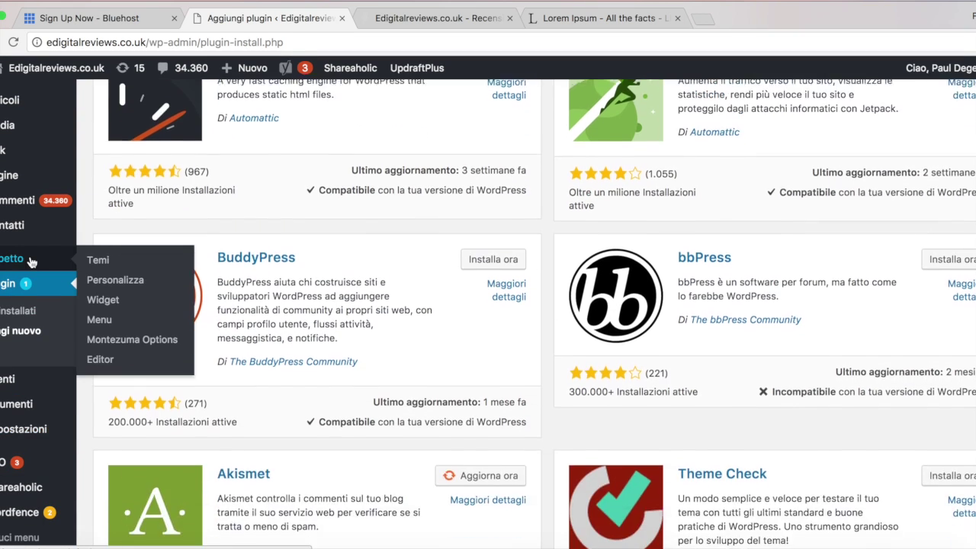
pyautogui.scroll(5, 32, 262)
# Review the plugin list in Pages from its beginning and return to the WordPress admin in the browser
pyautogui.press('super+Tab')
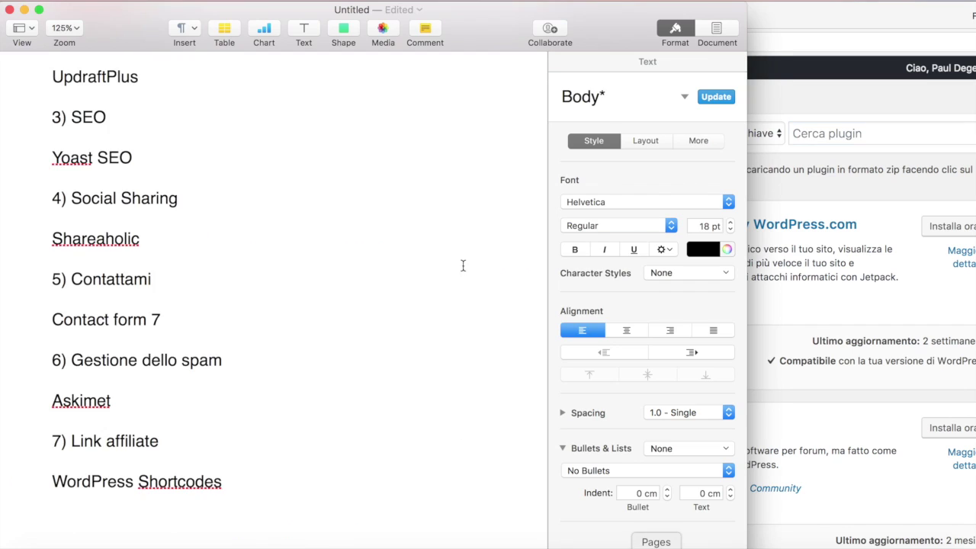
pyautogui.scroll(4, 315, 220)
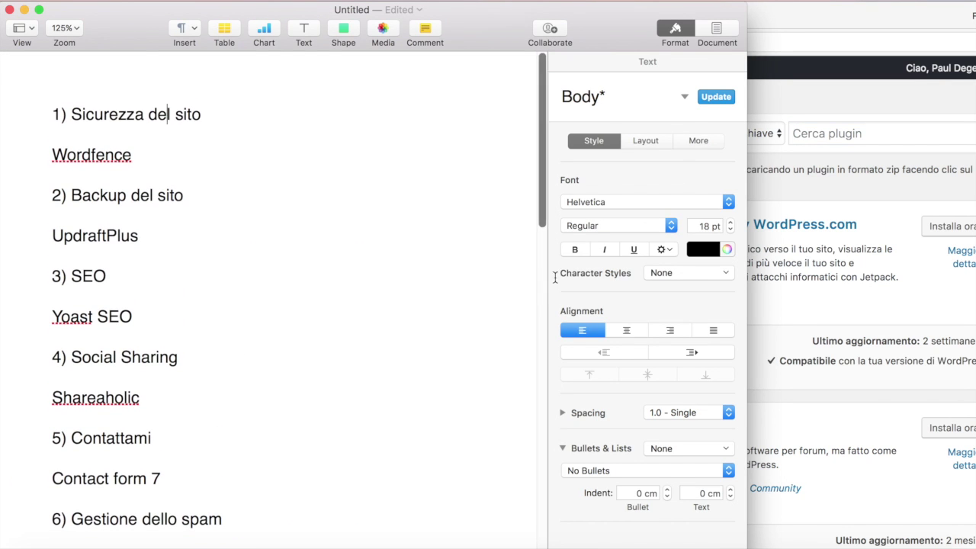
pyautogui.click(793, 131)
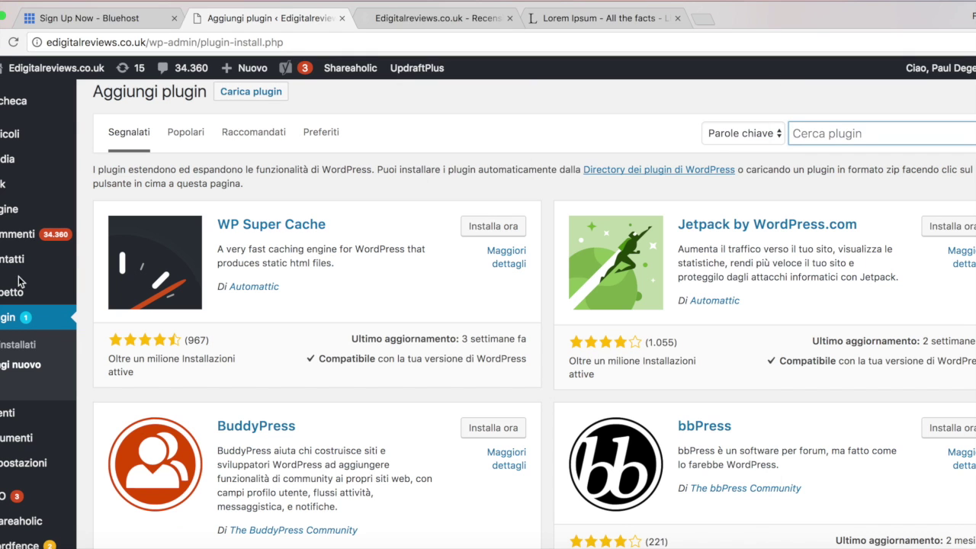
# Open the Wordfence dashboard and examine its notifications, feature status, threat defense feed and blocked attacks
pyautogui.scroll(-1, 4, 382)
pyautogui.scroll(-2, 4, 383)
pyautogui.click(4, 513)
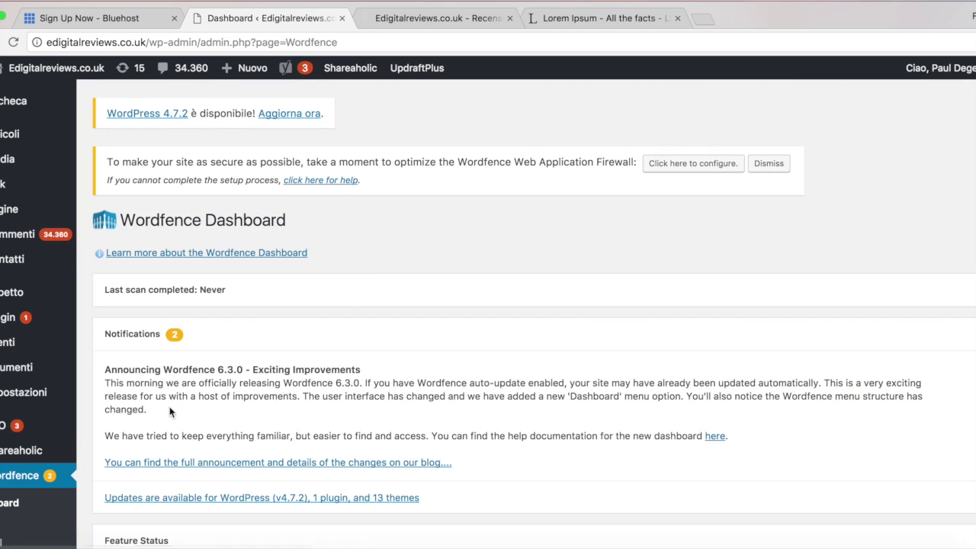
pyautogui.scroll(-5, 372, 268)
pyautogui.scroll(-8, 372, 268)
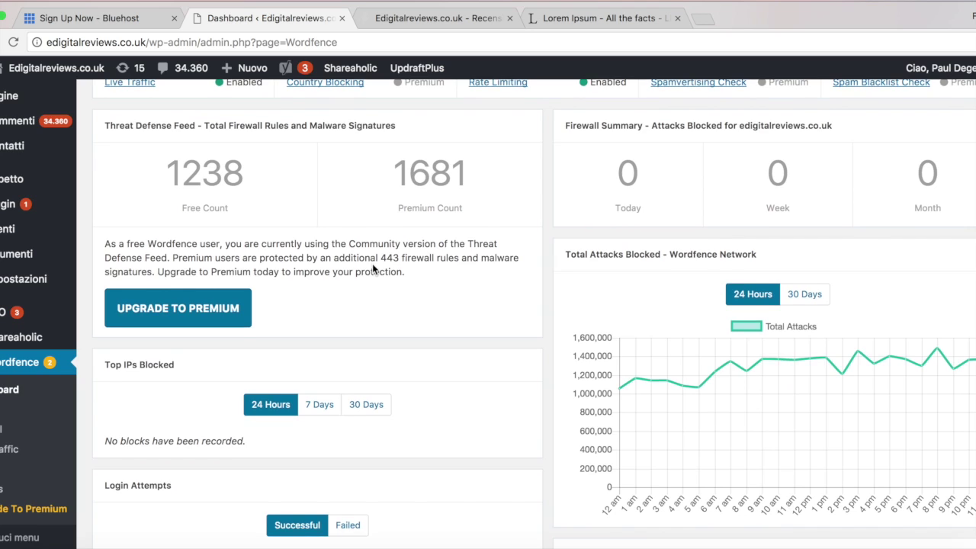
pyautogui.scroll(2, 372, 264)
pyautogui.scroll(-3, 372, 264)
pyautogui.scroll(10, 372, 263)
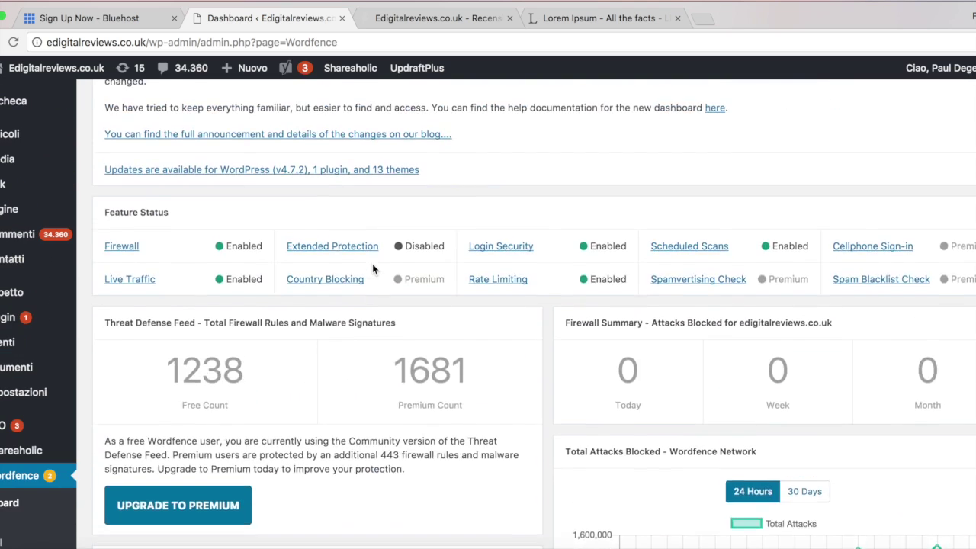
pyautogui.scroll(-3, 372, 263)
# Open the Wordfence Scan page and look over the scan controls and scan summary
pyautogui.click(23, 420)
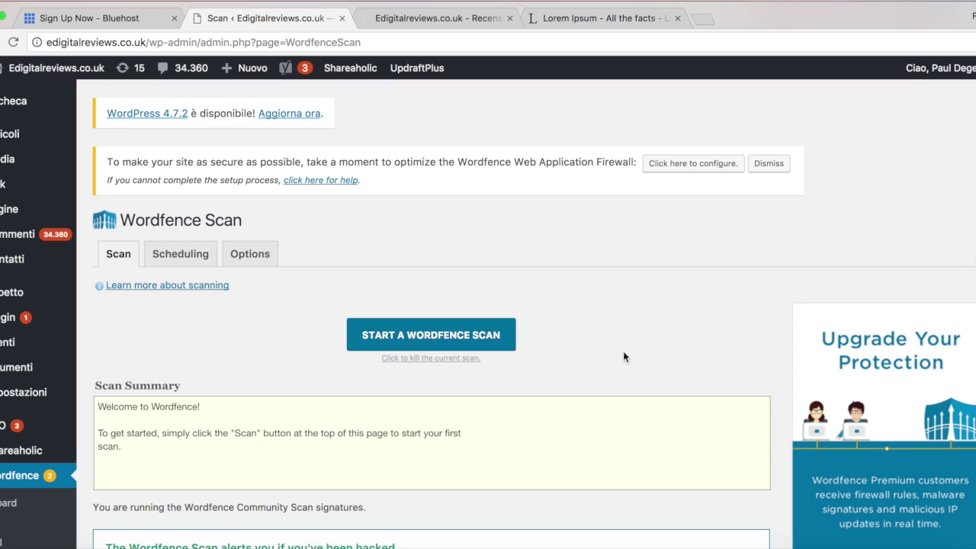
pyautogui.scroll(-3, 623, 355)
pyautogui.scroll(3, 623, 355)
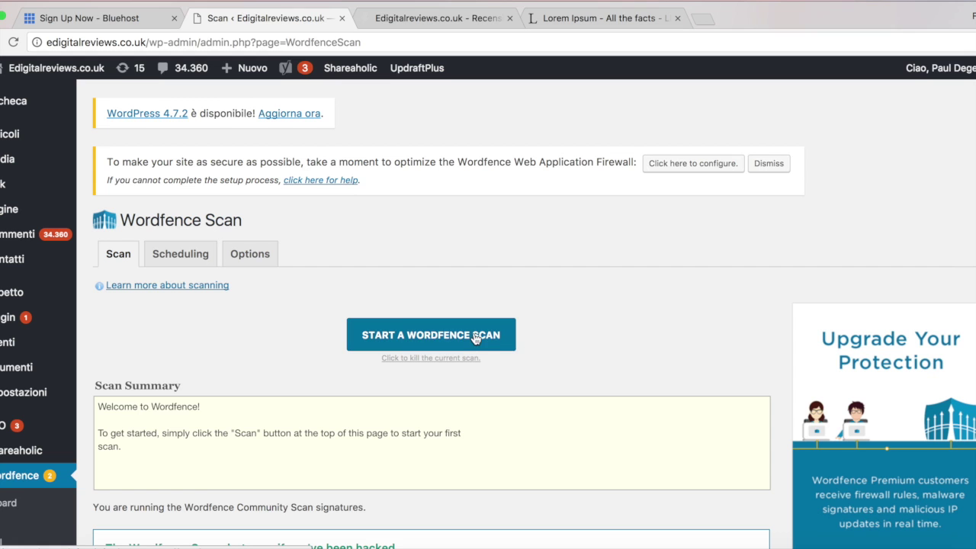
# Examine the Wordfence scan scheduling options and return to the main scan view
pyautogui.click(152, 258)
pyautogui.scroll(-2, 468, 424)
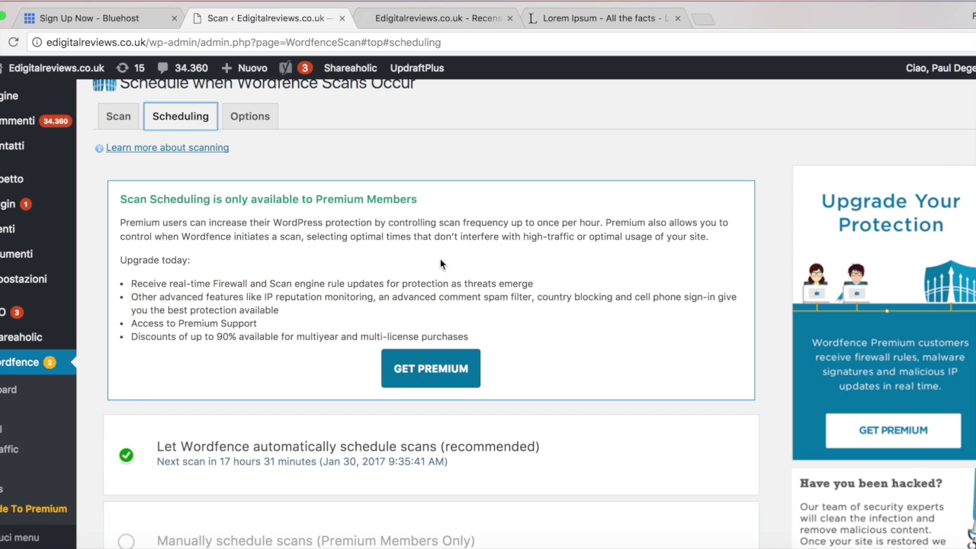
pyautogui.scroll(3, 257, 287)
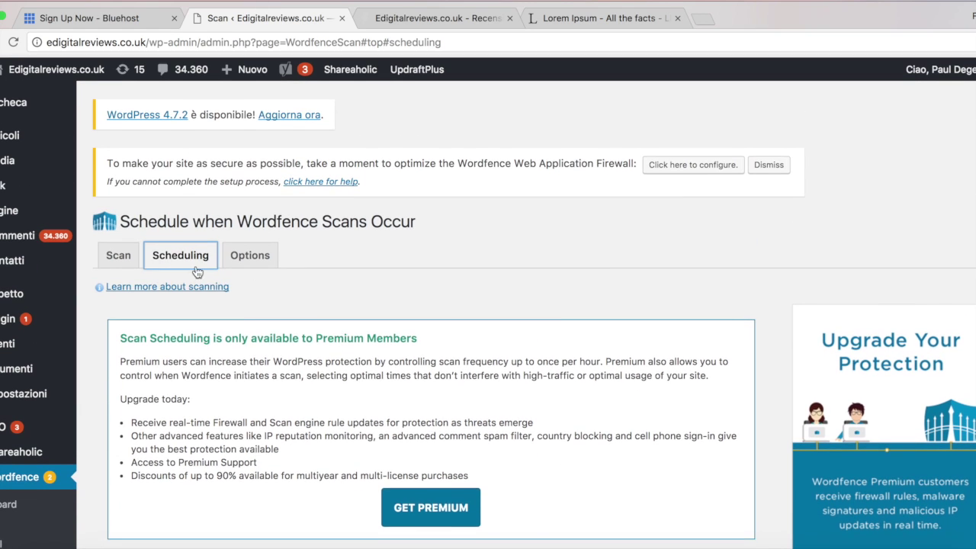
pyautogui.click(115, 257)
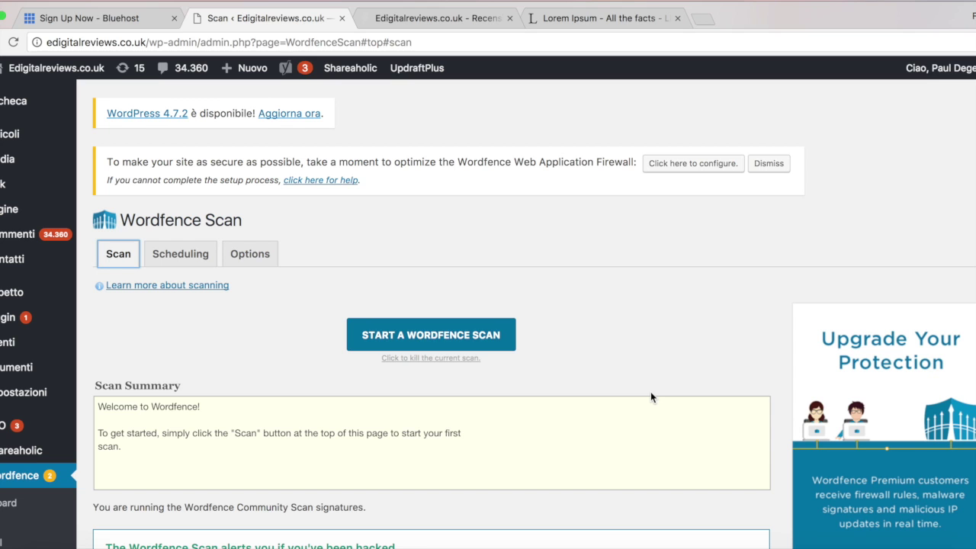
# Check the backup entry in the Pages plugin list, return to the browser and open the UpdraftPlus Backups settings page
pyautogui.click(656, 546)
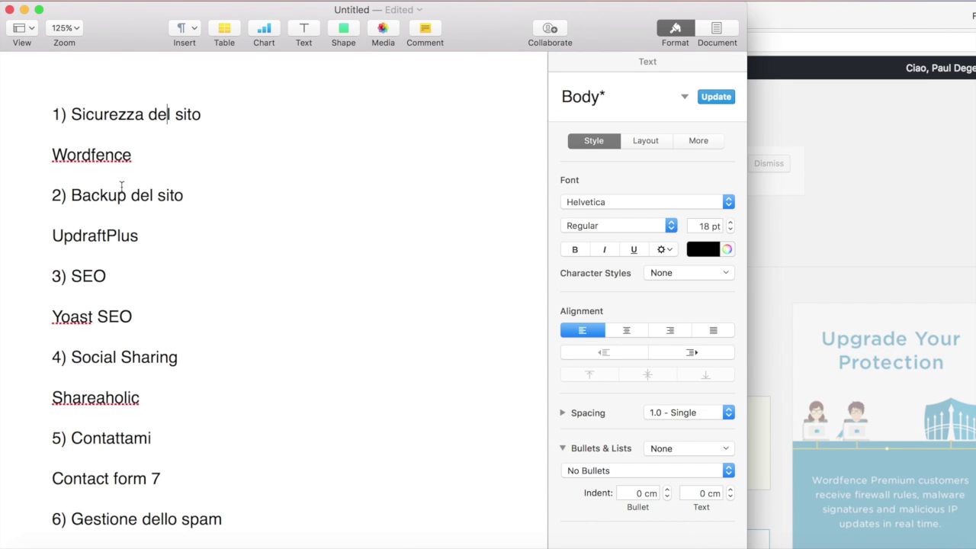
pyautogui.click(822, 179)
pyautogui.moveTo(23, 392)
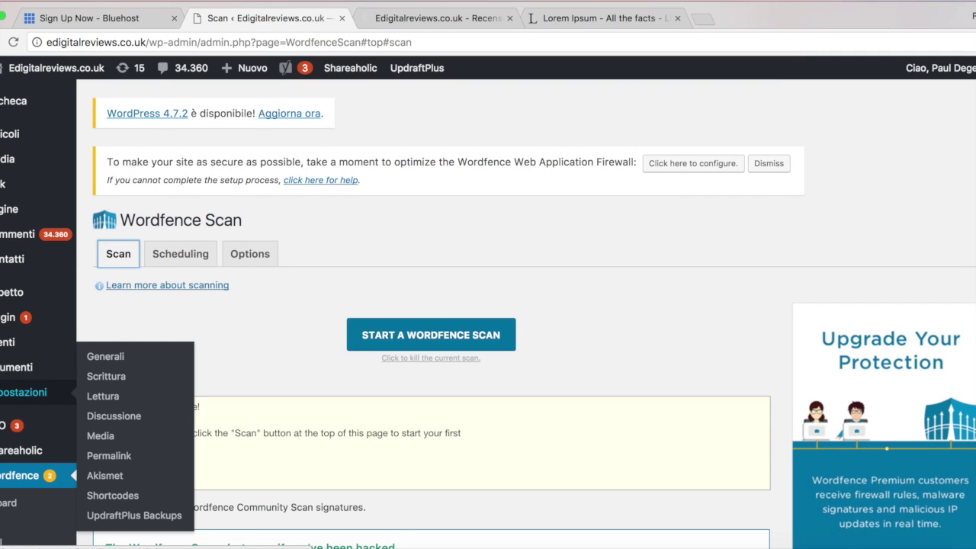
pyautogui.scroll(-1, 23, 392)
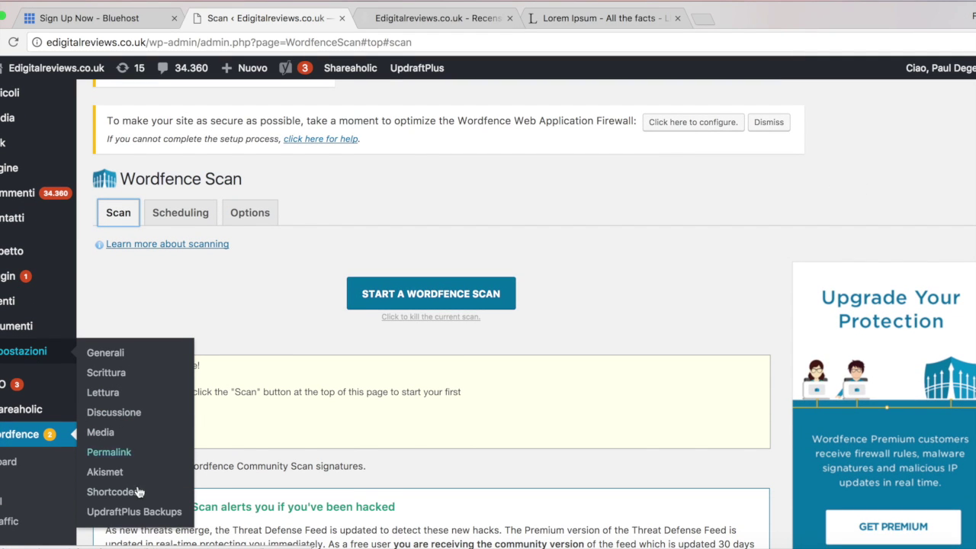
pyautogui.click(119, 511)
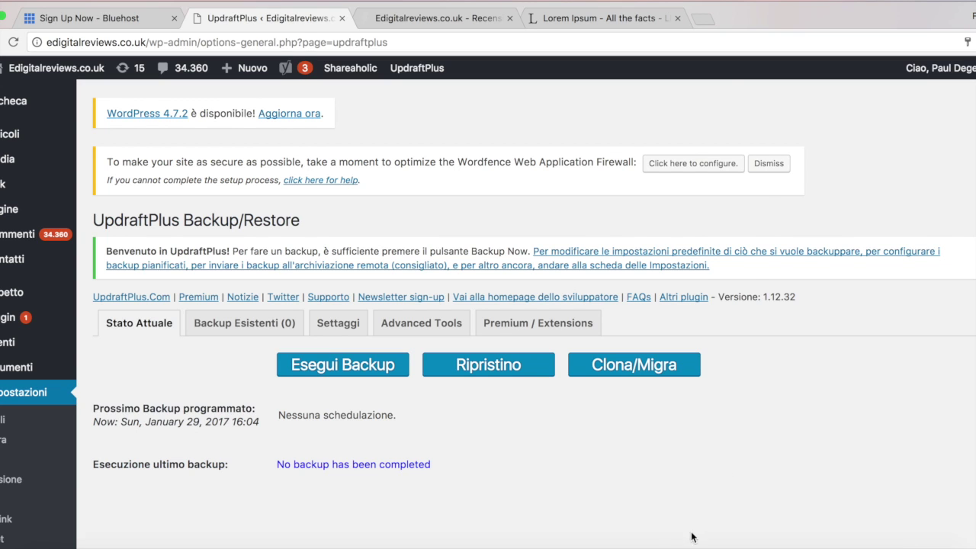
# Check the SEO entry in the Pages plugin list, return to the browser and open the Yoast SEO dashboard
pyautogui.click(656, 546)
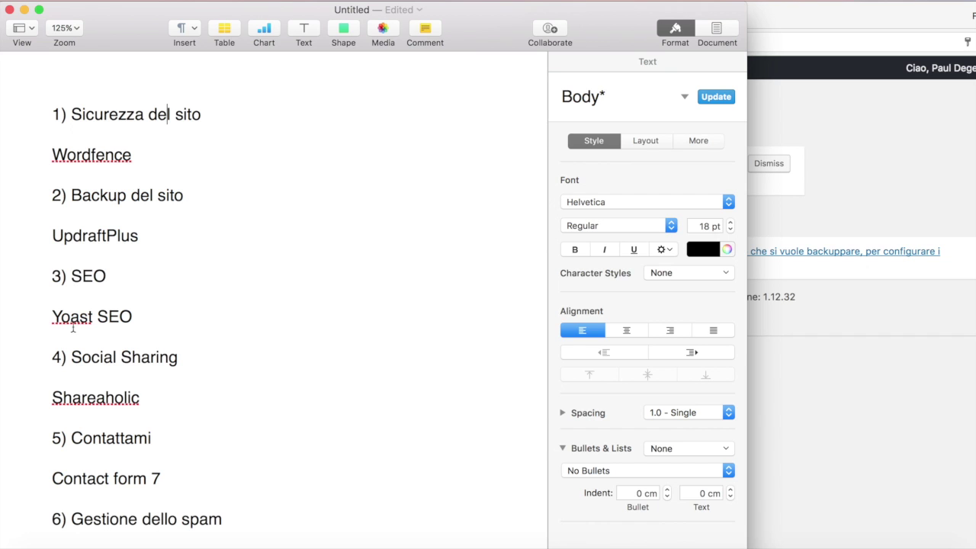
pyautogui.click(844, 350)
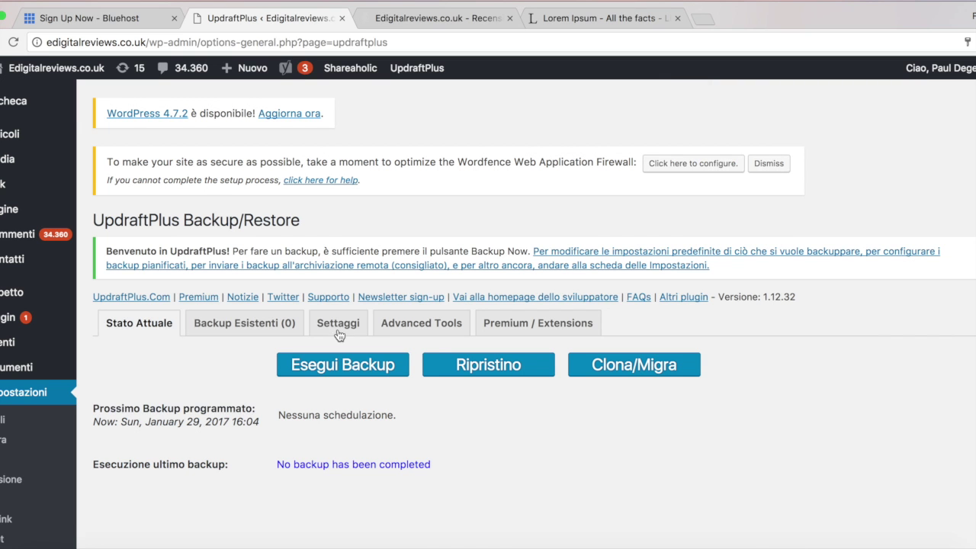
pyautogui.scroll(-3, 4, 385)
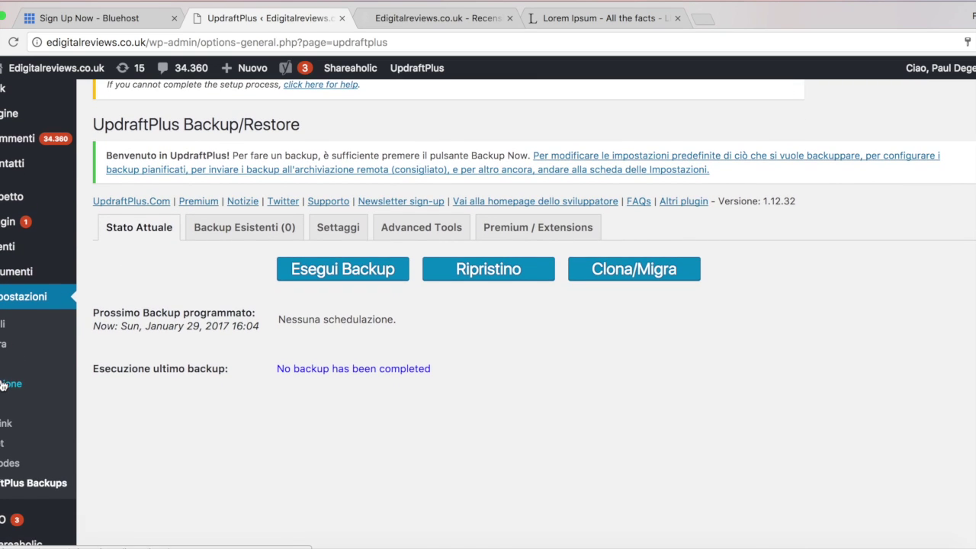
pyautogui.click(3, 521)
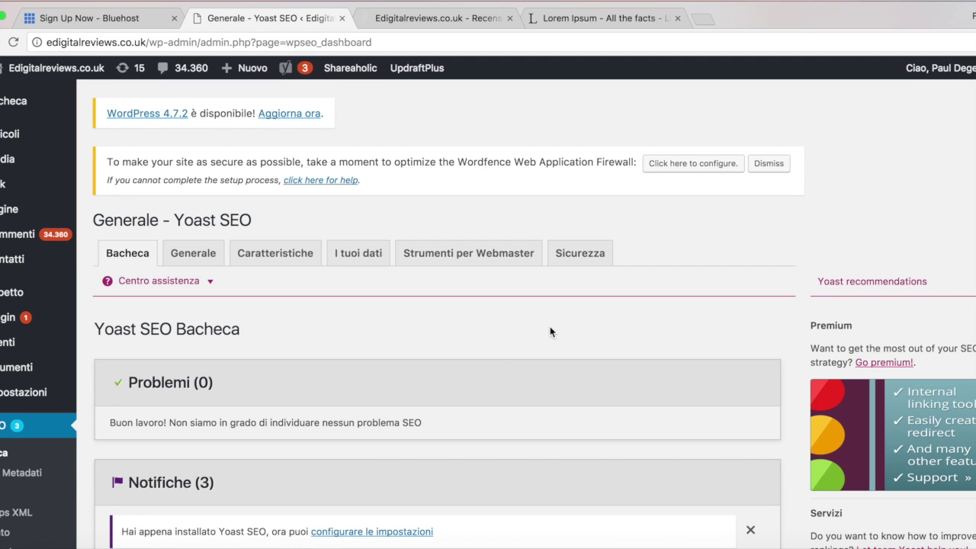
# Examine the problems, notifications and translation notice on the Yoast SEO dashboard
pyautogui.scroll(-5, 549, 331)
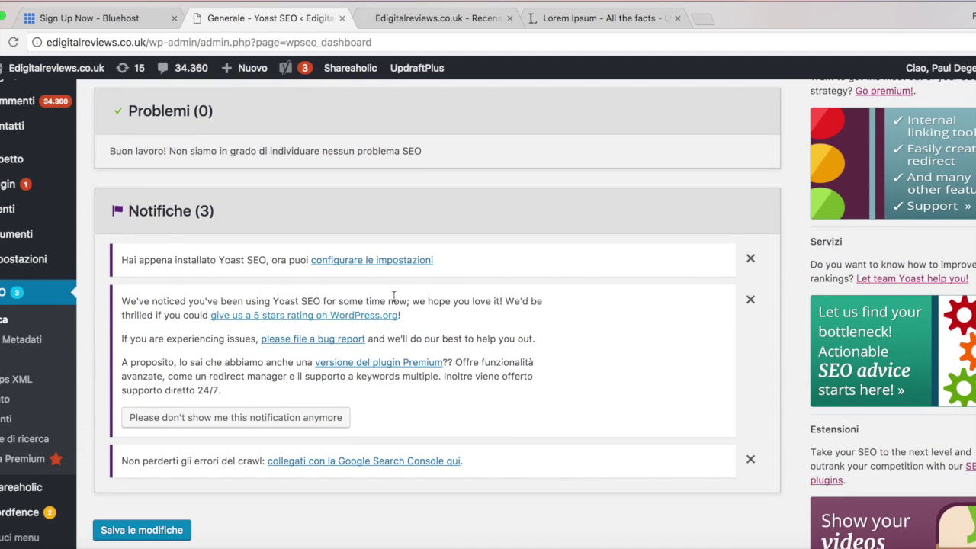
pyautogui.scroll(3, 403, 292)
pyautogui.scroll(-4, 403, 292)
pyautogui.scroll(-3, 404, 298)
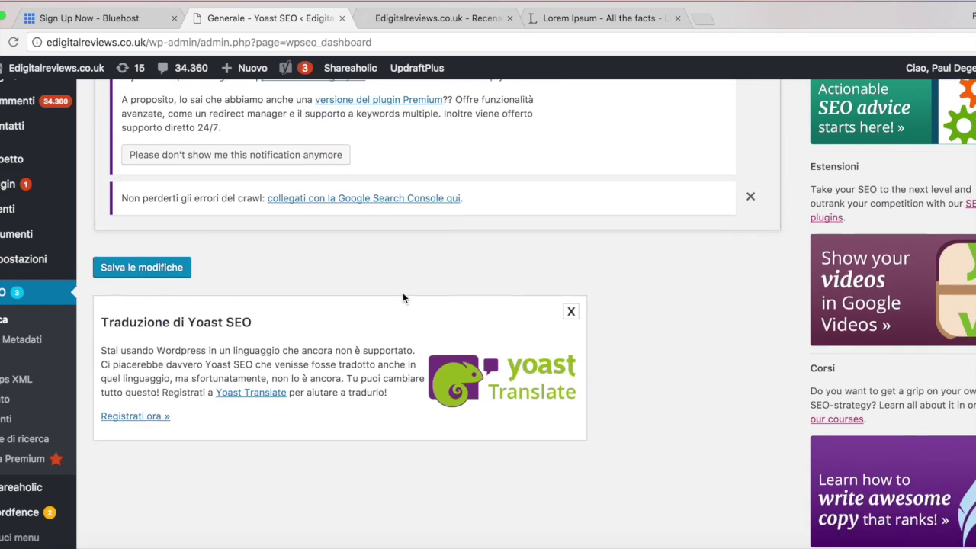
pyautogui.scroll(6, 404, 297)
pyautogui.scroll(-1, 404, 297)
pyautogui.scroll(-2, 402, 297)
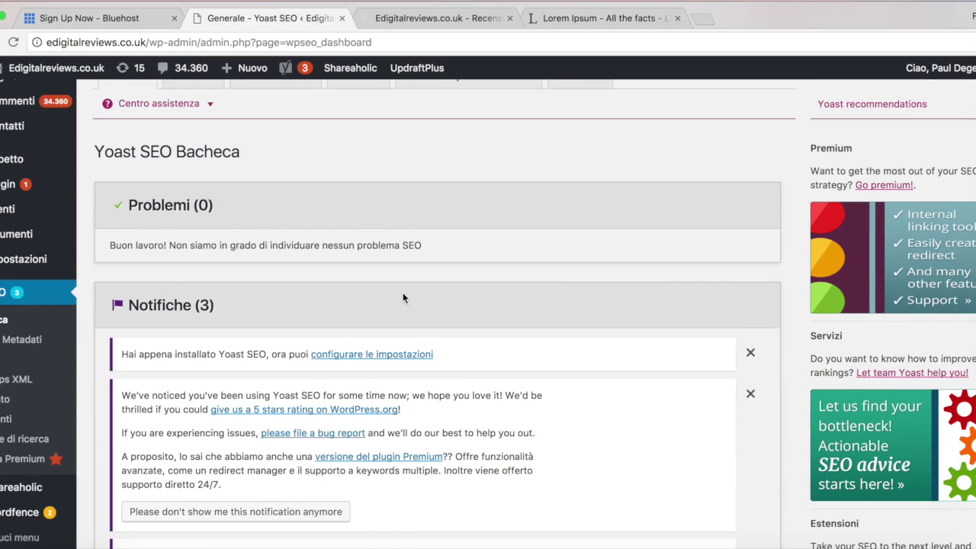
# Open the Homepage settings in Yoast SEO's Titoli & Metadati and end the meta description template with ", informazioni video eatnto ancora" instead of the full stop
pyautogui.click(21, 344)
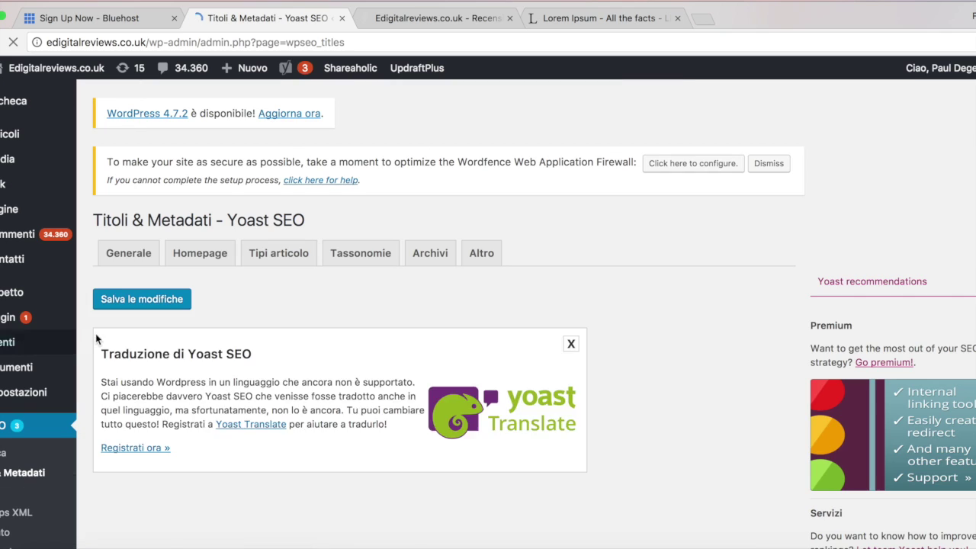
pyautogui.click(201, 256)
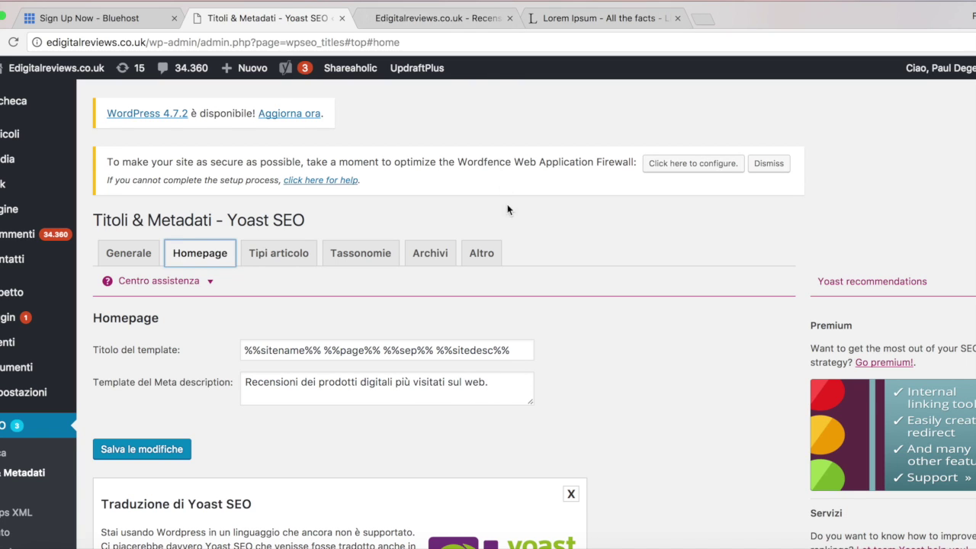
pyautogui.click(501, 385)
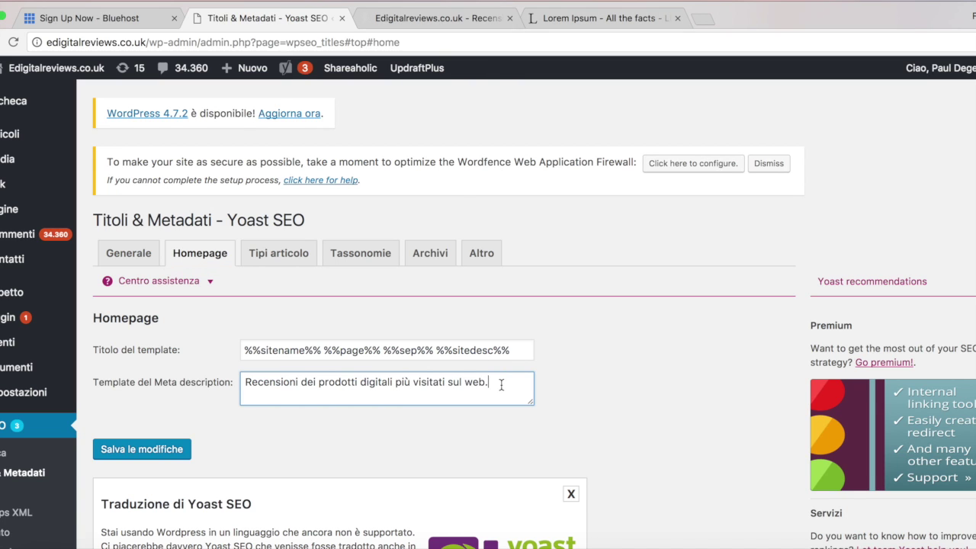
pyautogui.press('BackSpace')
pyautogui.write(', informazioni video eatnto ancora')
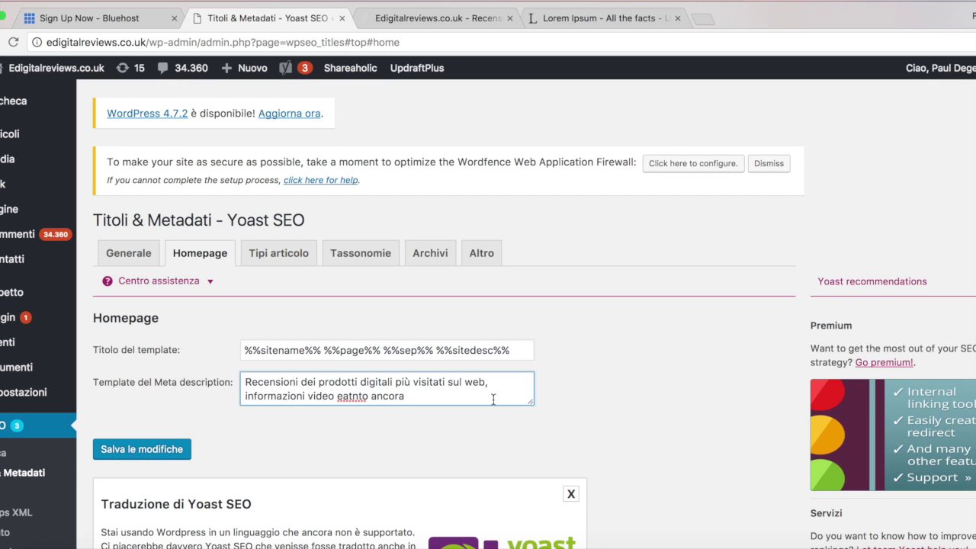
# Correct the misspelled "eatnto" to "e tanto" in the homepage meta description and save the changes
pyautogui.rightClick(351, 398)
pyautogui.click(349, 400)
pyautogui.click(350, 398)
pyautogui.press('BackSpace')
pyautogui.press('BackSpace')
pyautogui.write('ta')
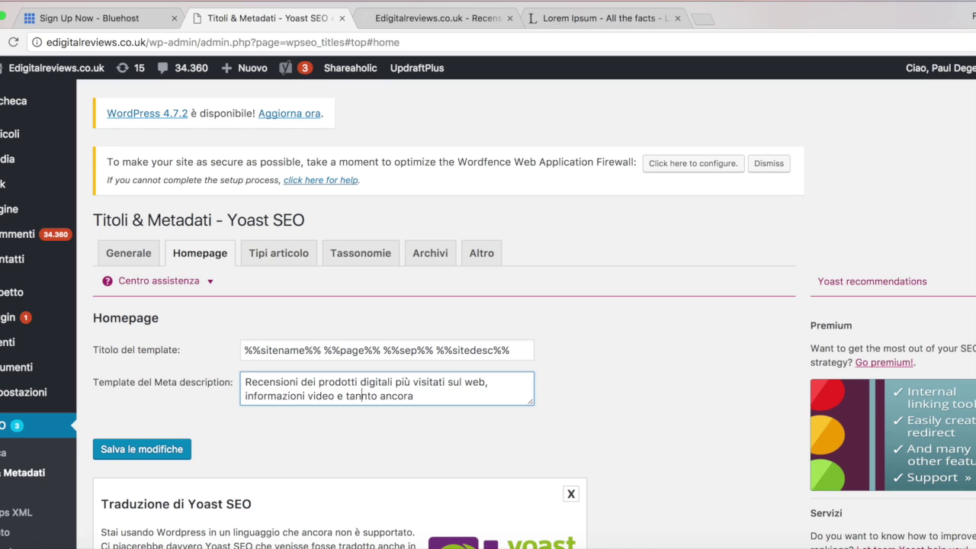
pyautogui.click(179, 450)
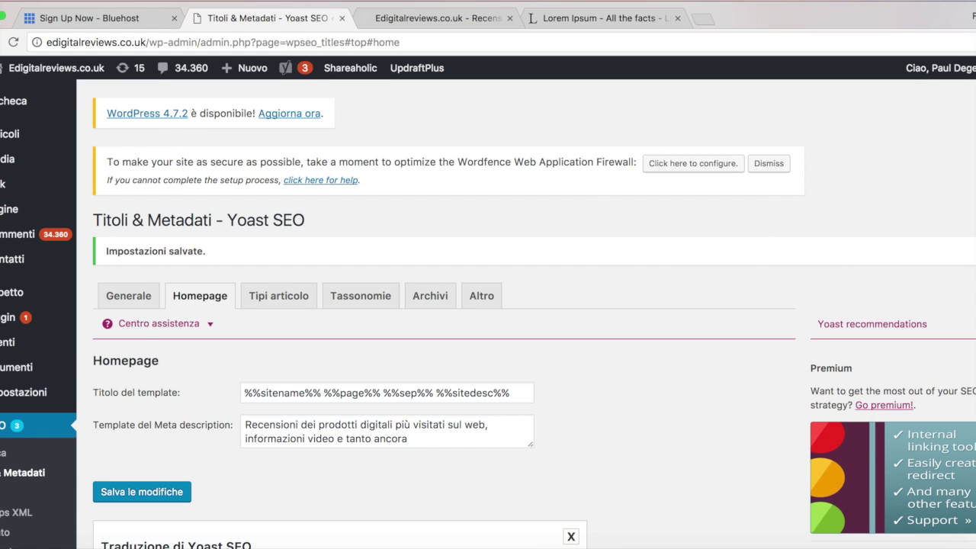
# Check the social sharing entry in the Pages plugin list, return to the browser and open the Shareaholic App Manager
pyautogui.click(657, 542)
pyautogui.scroll(-3, 238, 382)
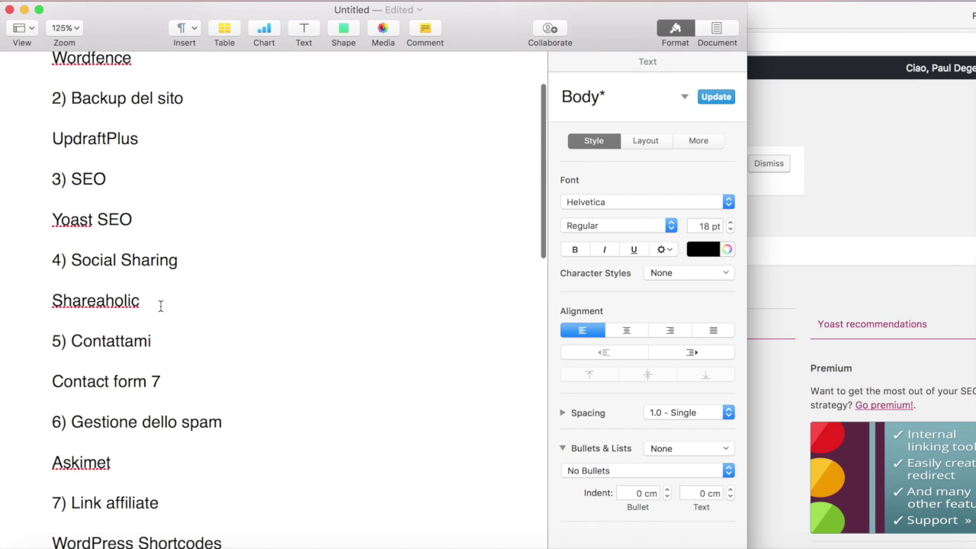
pyautogui.click(848, 207)
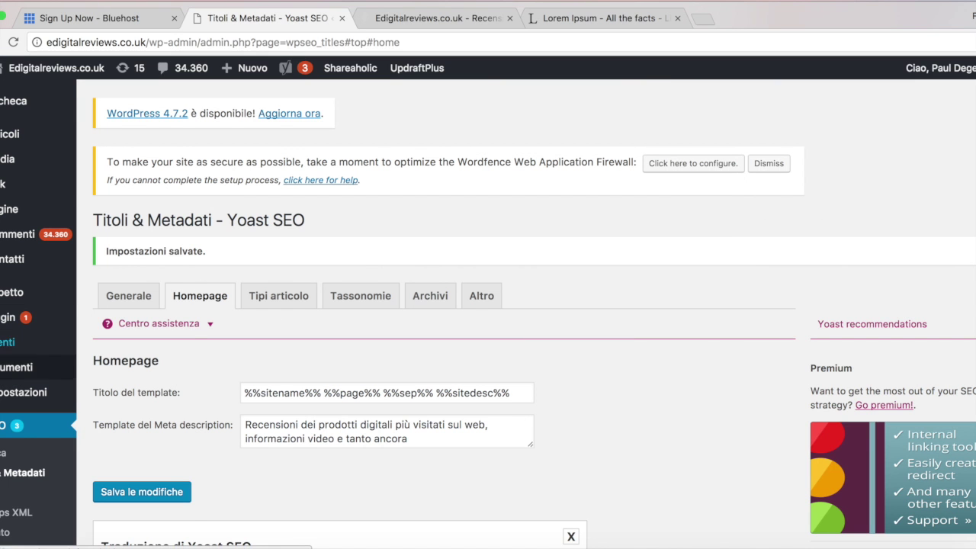
pyautogui.moveTo(30, 392)
pyautogui.scroll(-3, 42, 472)
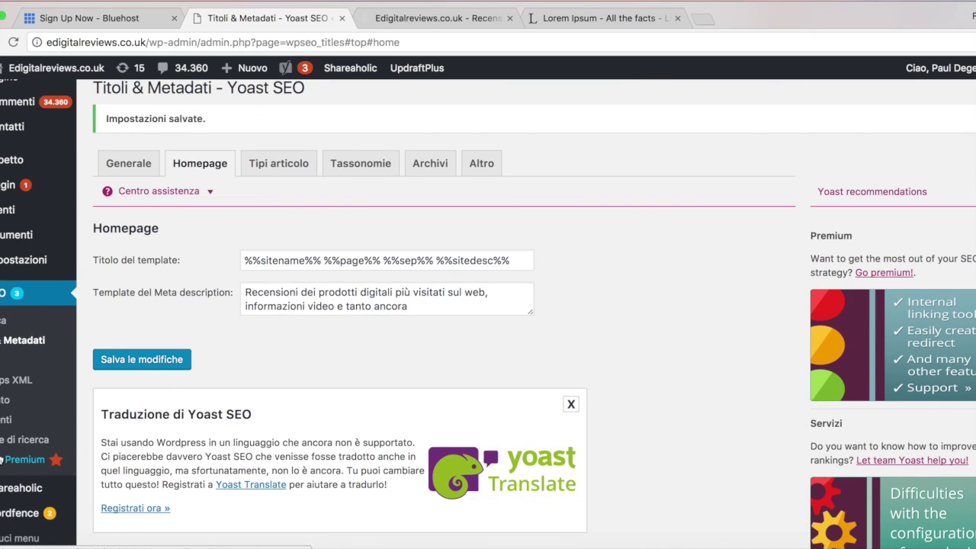
pyautogui.moveTo(43, 485)
pyautogui.click(27, 491)
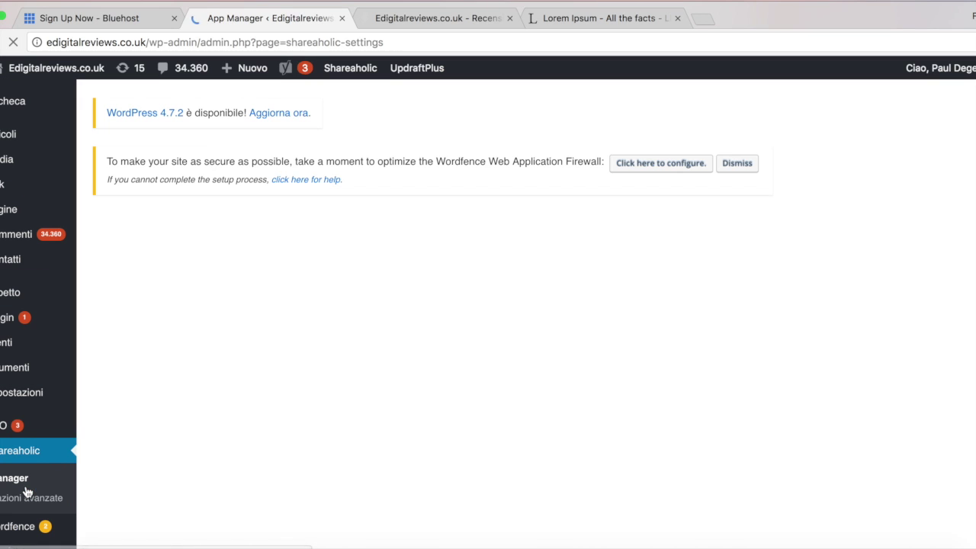
# Look over the Shareaholic related content, share button and monetization settings for posts, pages, index and categories
pyautogui.scroll(-5, 685, 375)
pyautogui.scroll(2, 685, 375)
pyautogui.scroll(-2, 685, 375)
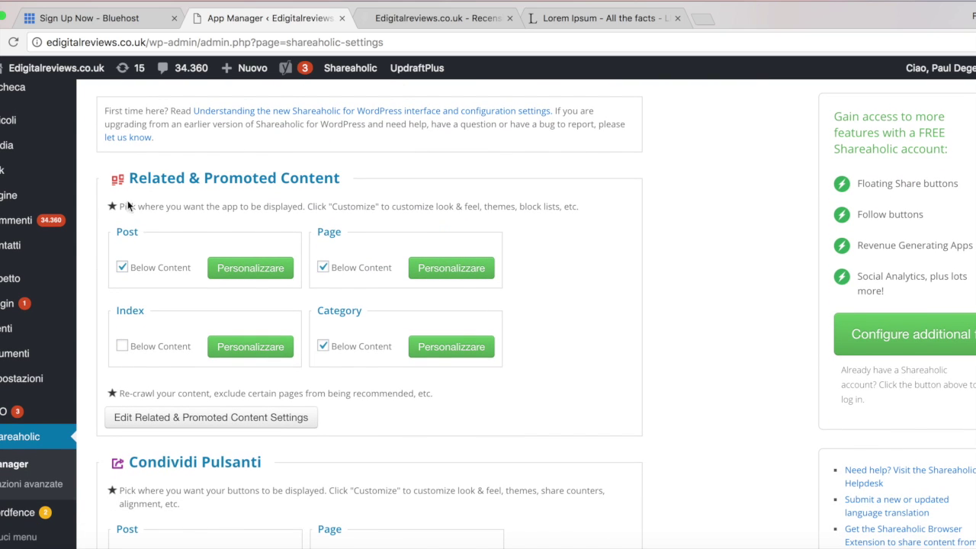
pyautogui.scroll(-5, 760, 279)
pyautogui.scroll(5, 760, 279)
pyautogui.scroll(-1, 760, 278)
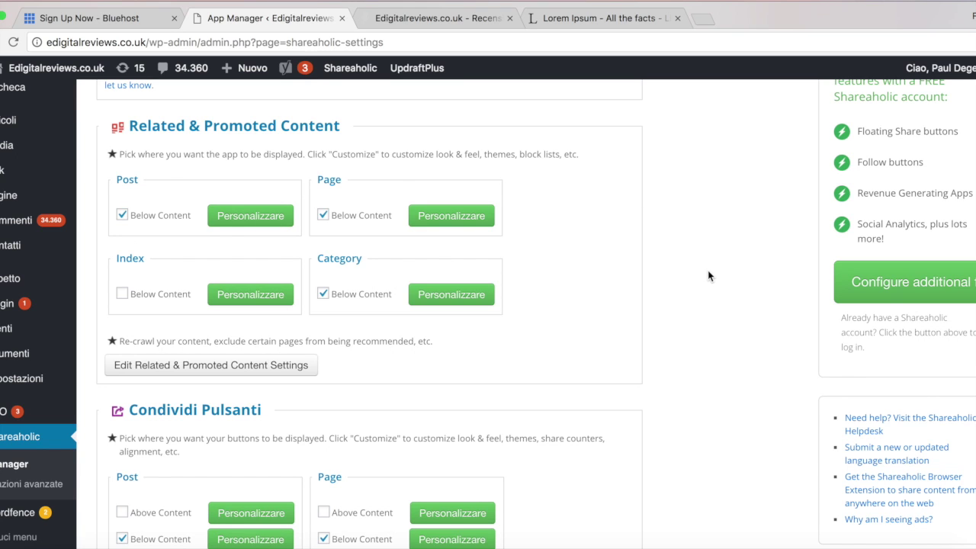
pyautogui.scroll(-2, 708, 270)
pyautogui.scroll(3, 708, 270)
pyautogui.scroll(1, 707, 271)
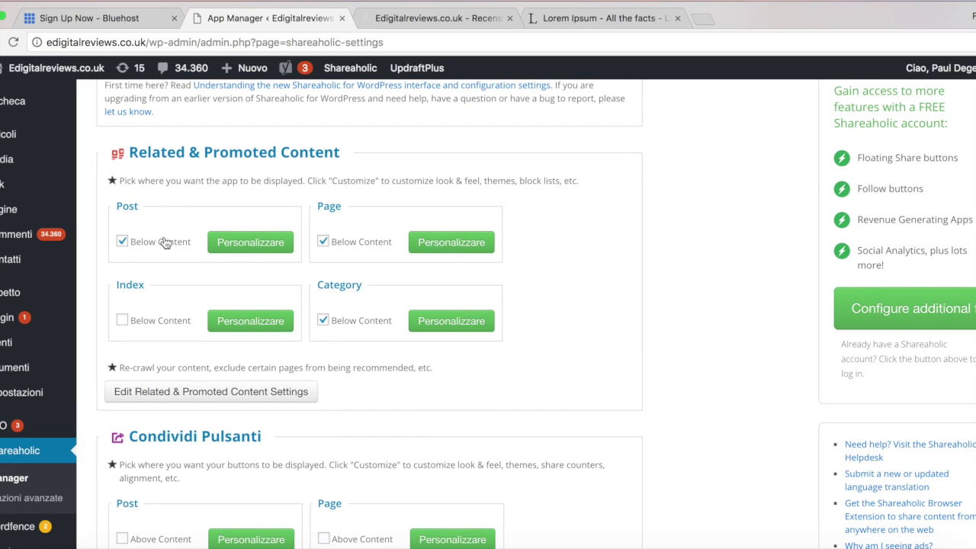
pyautogui.scroll(-7, 703, 340)
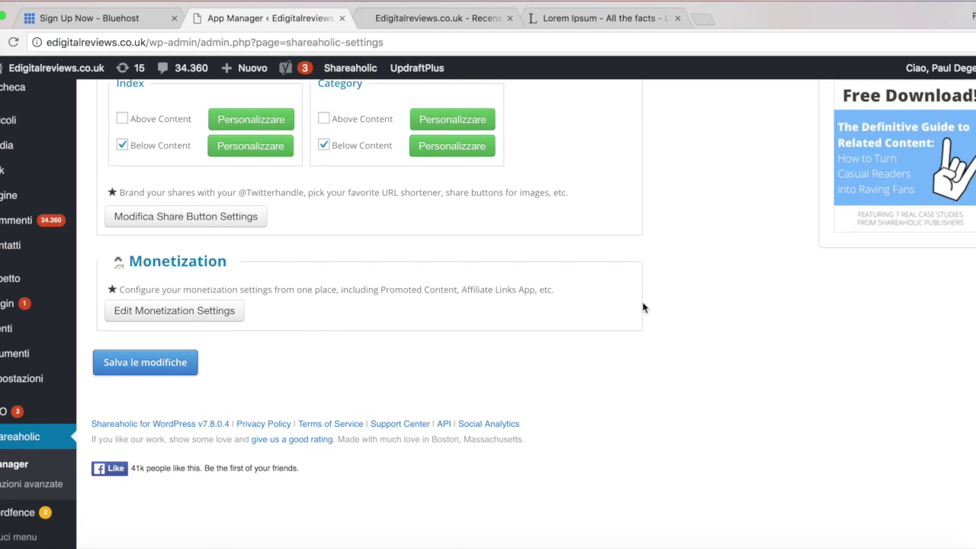
pyautogui.scroll(3, 702, 290)
pyautogui.scroll(1, 703, 292)
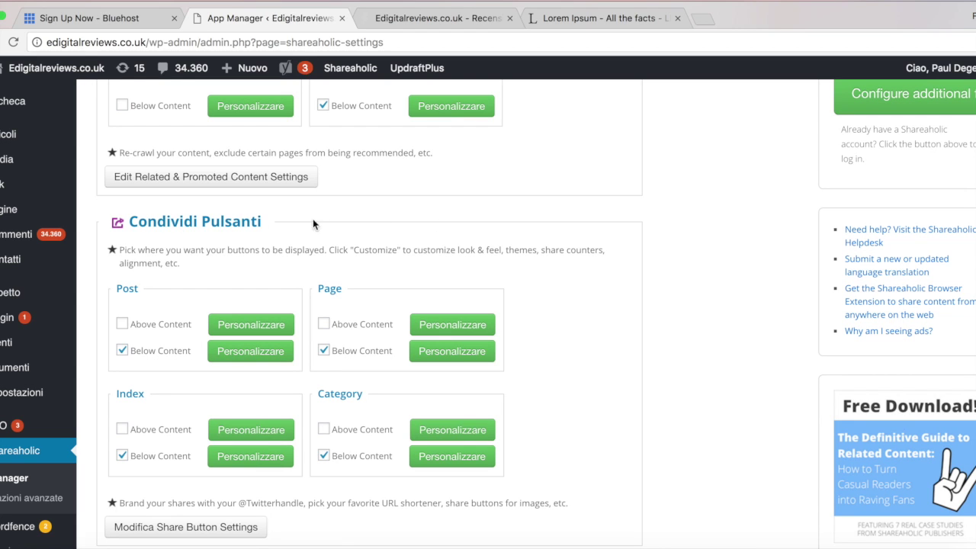
# View the live site's front page and return to the share button settings in the Shareaholic App Manager
pyautogui.click(431, 18)
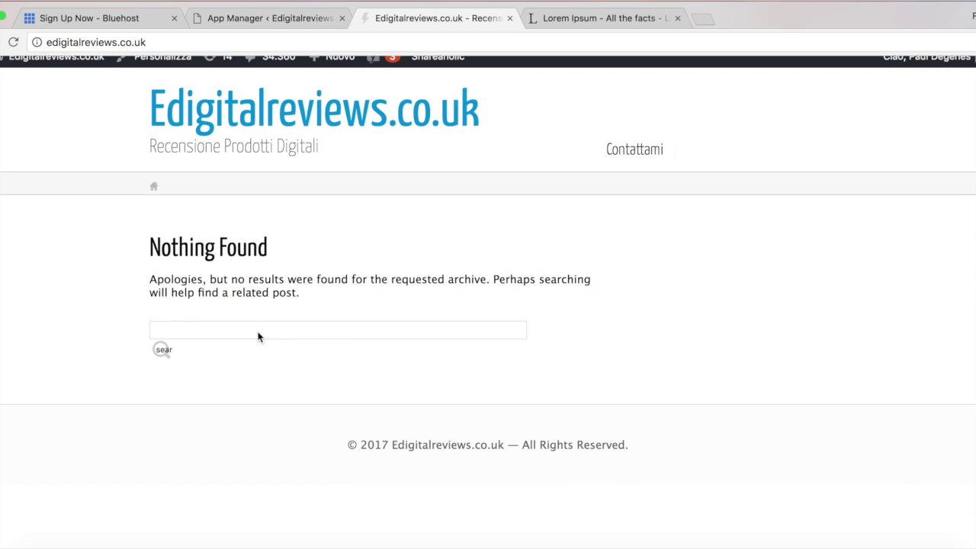
pyautogui.click(270, 17)
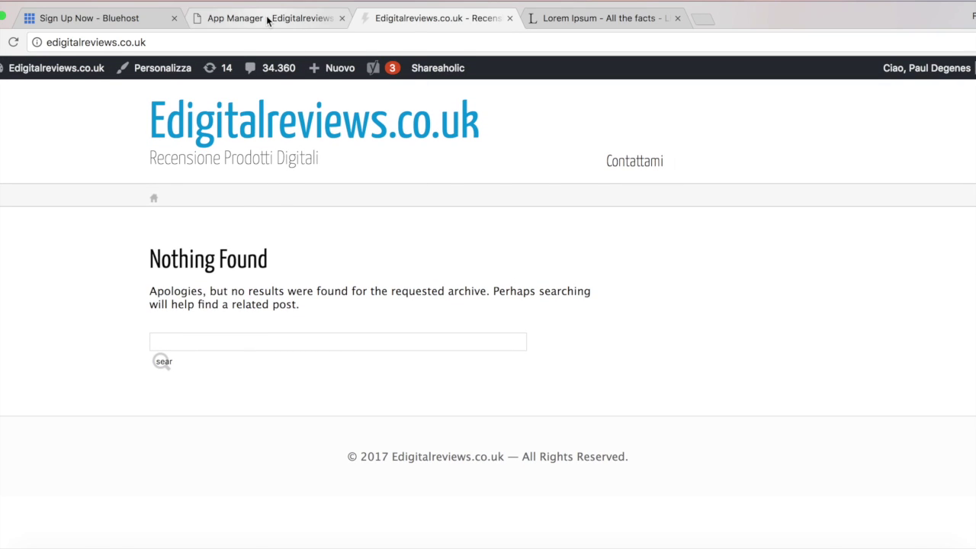
pyautogui.scroll(-1, 604, 276)
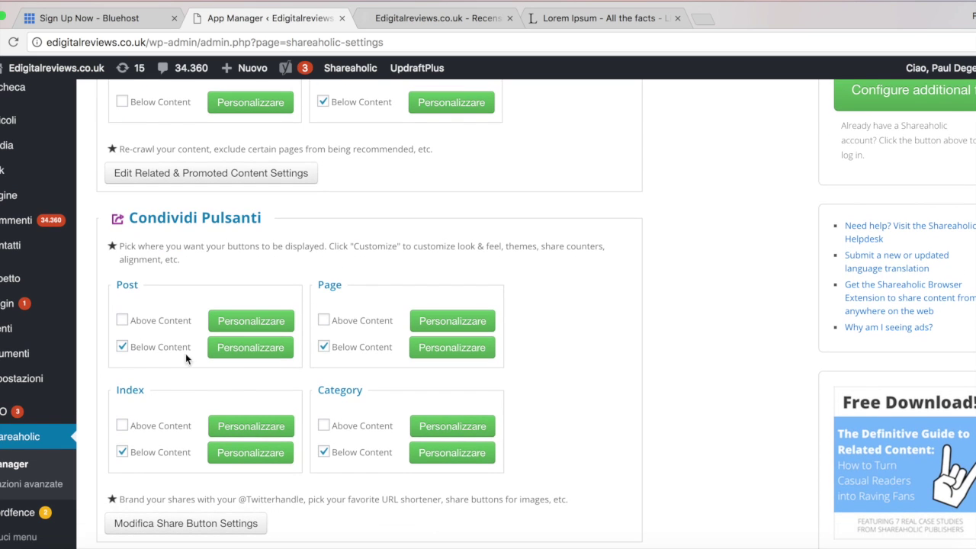
# Open the customization of the Post share buttons above content and examine the layout options, icon preview and available services
pyautogui.click(267, 321)
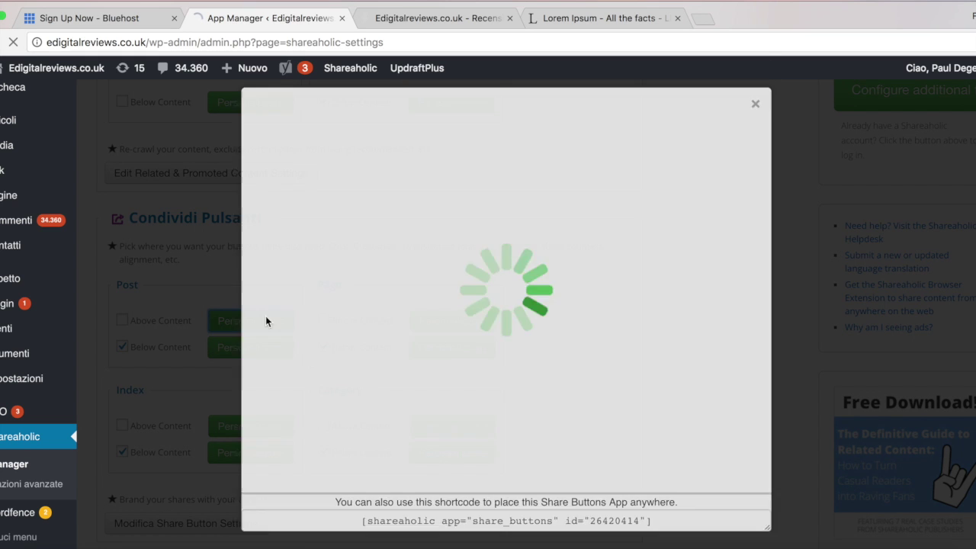
pyautogui.scroll(-3, 457, 305)
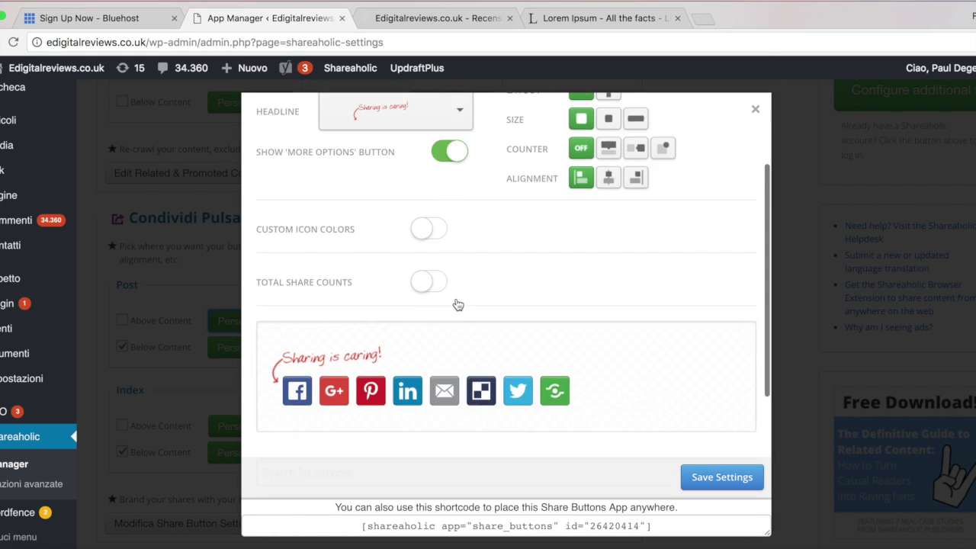
pyautogui.scroll(-4, 457, 305)
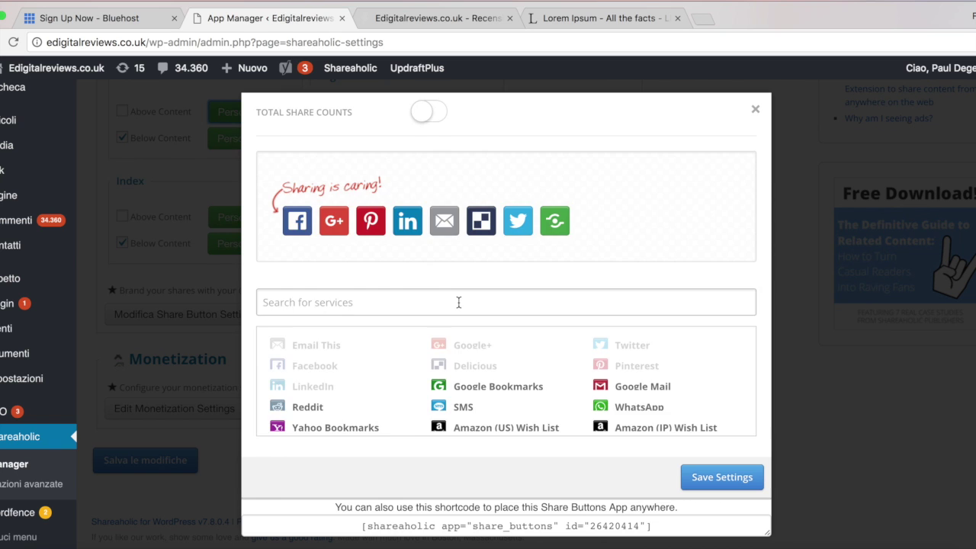
pyautogui.scroll(7, 458, 302)
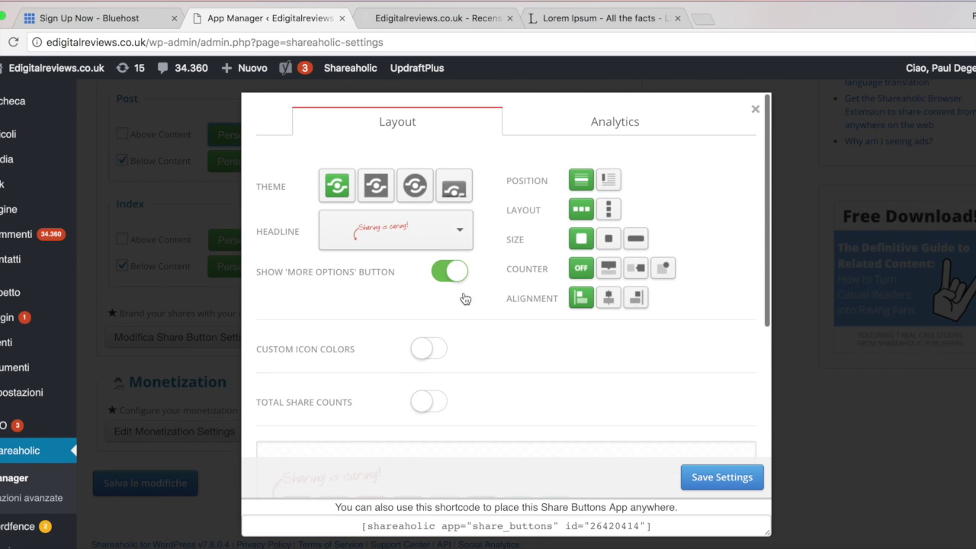
# Set the share button theme to Flat Square and check the icon preview
pyautogui.click(375, 187)
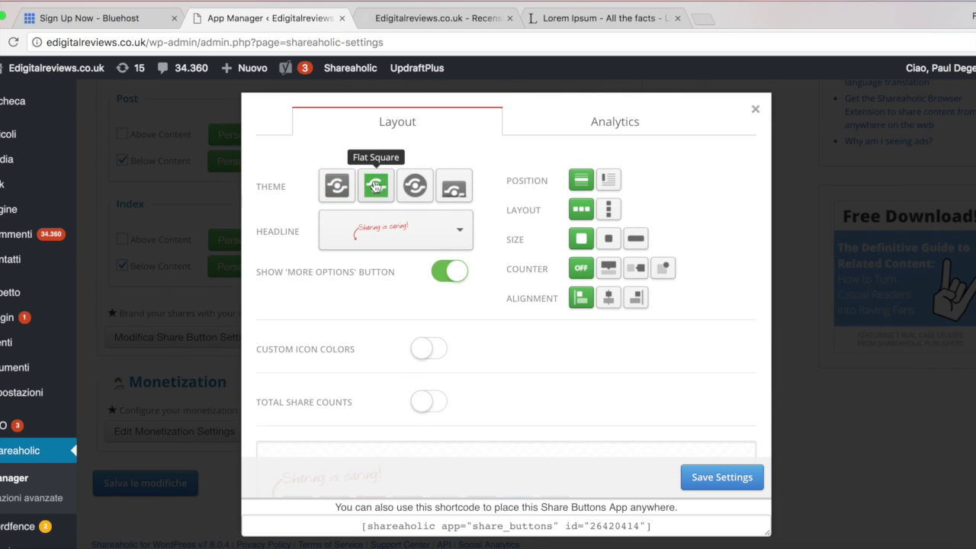
pyautogui.scroll(-5, 429, 307)
pyautogui.scroll(4, 489, 302)
pyautogui.scroll(-5, 490, 303)
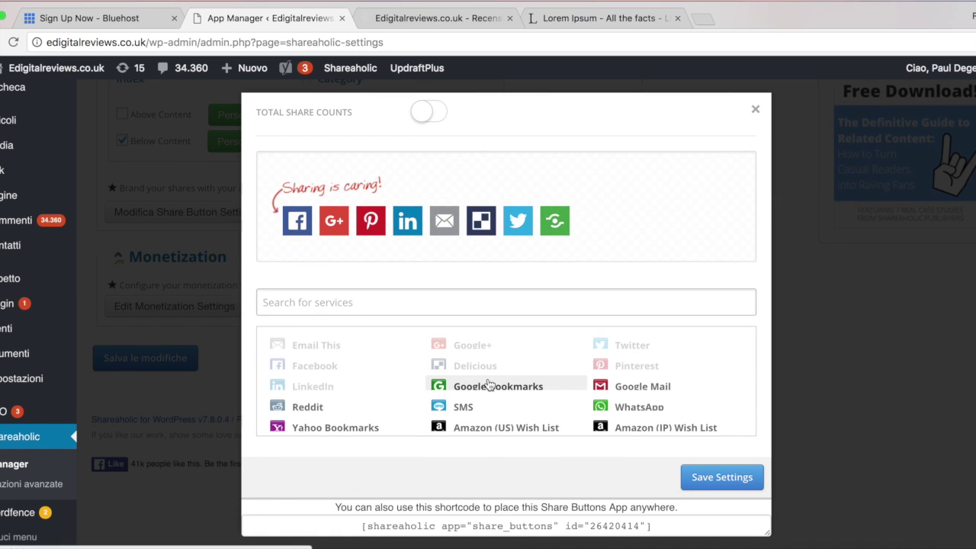
# Add Google Bookmarks to the Post share buttons, remove Delicious, and save the share button settings
pyautogui.click(488, 385)
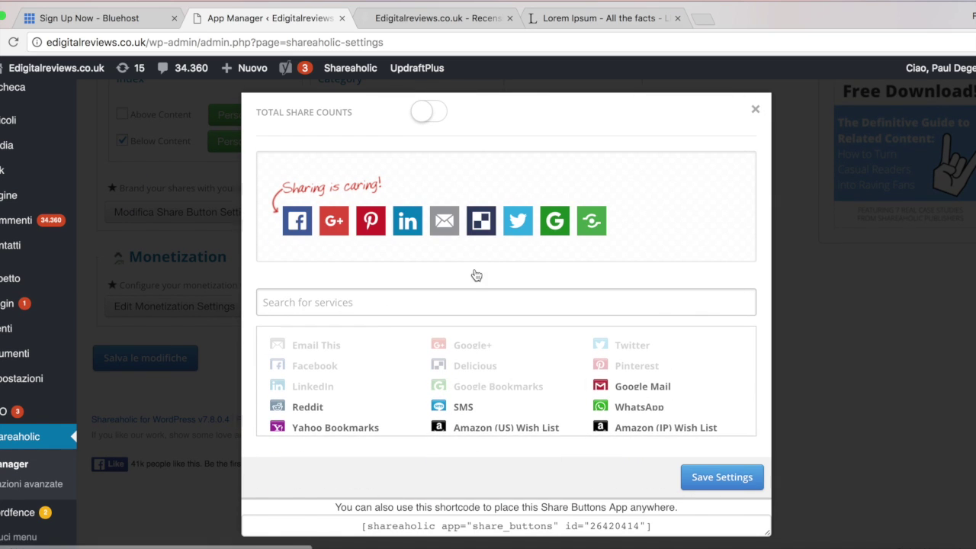
pyautogui.click(478, 227)
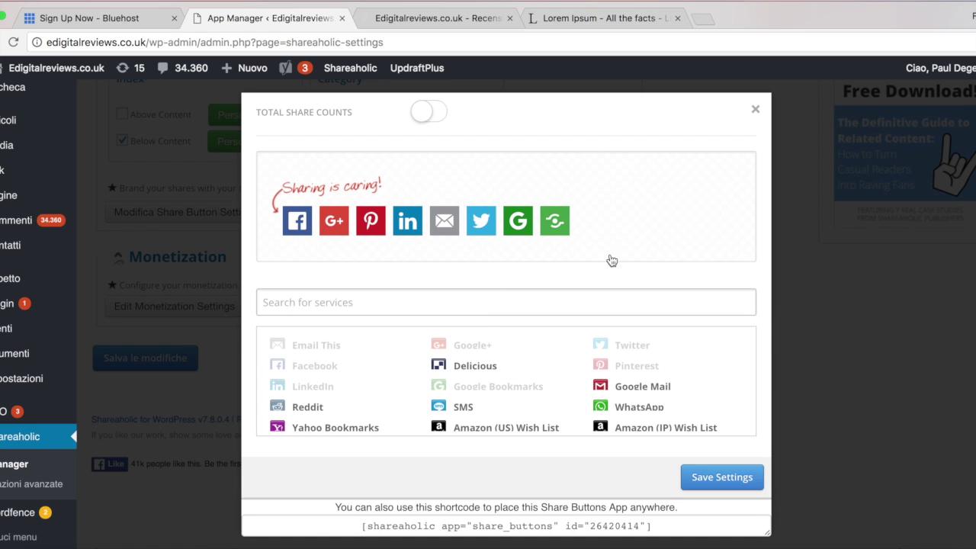
pyautogui.scroll(-1, 578, 473)
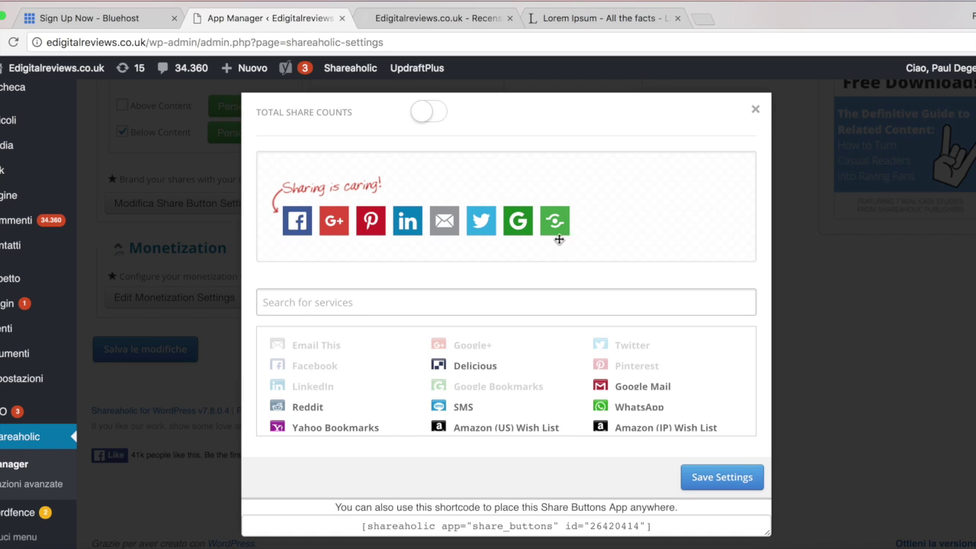
pyautogui.click(721, 477)
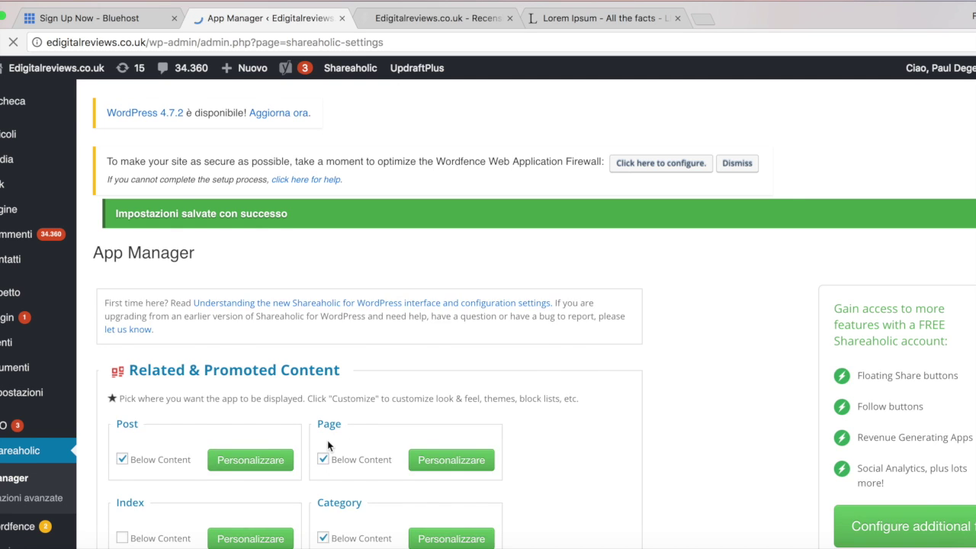
# Look over the share button and related content placements for posts, pages, index and categories in the App Manager
pyautogui.scroll(-5, 430, 363)
pyautogui.scroll(-2, 430, 363)
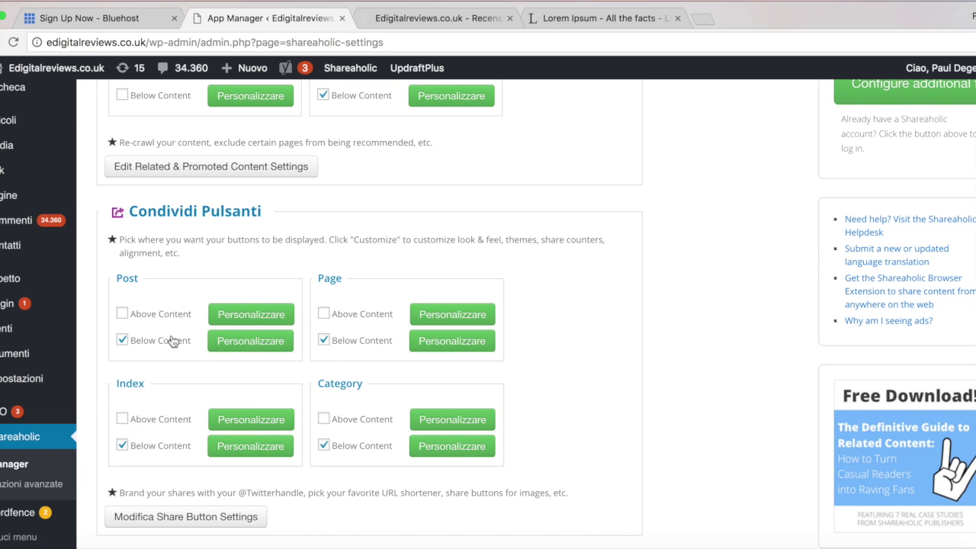
pyautogui.scroll(1, 685, 375)
pyautogui.scroll(3, 685, 375)
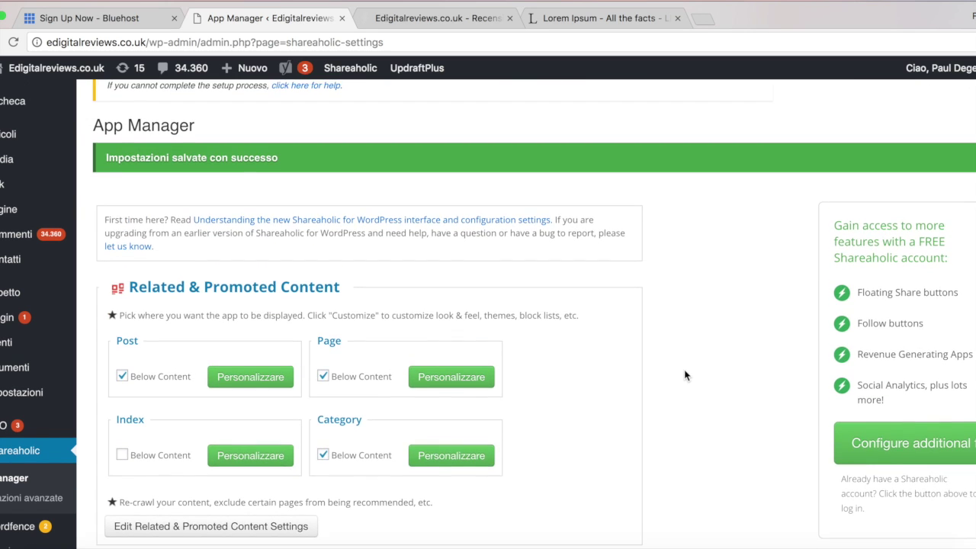
# Switch to the Pages plugin list, review the Contact form 7, Askimet and WordPress Shortcodes entries, and return to the WordPress admin
pyautogui.click(656, 543)
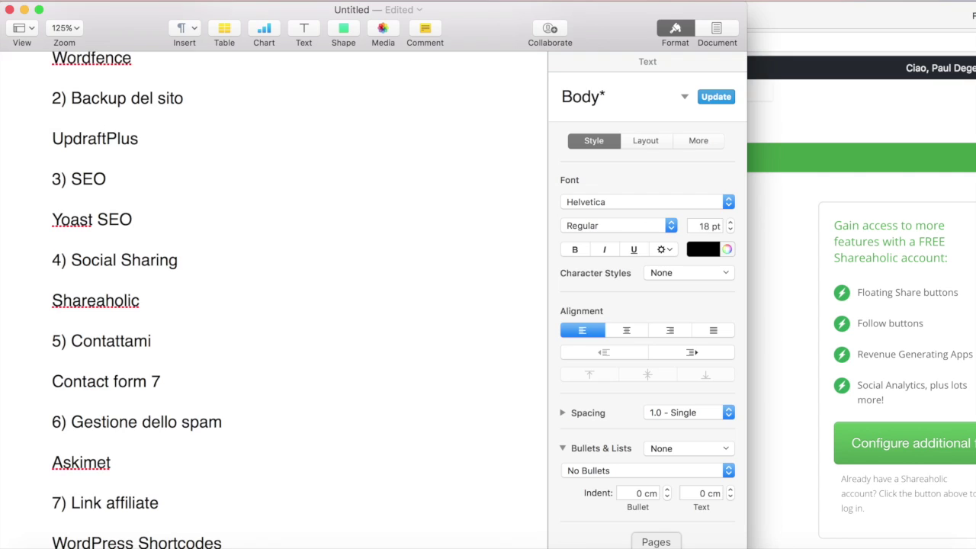
pyautogui.scroll(-2, 251, 361)
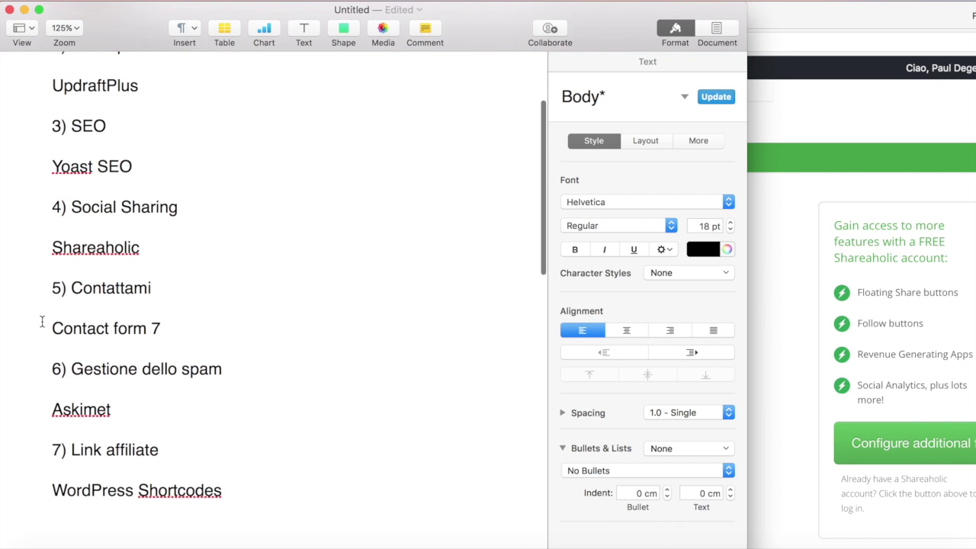
pyautogui.click(811, 102)
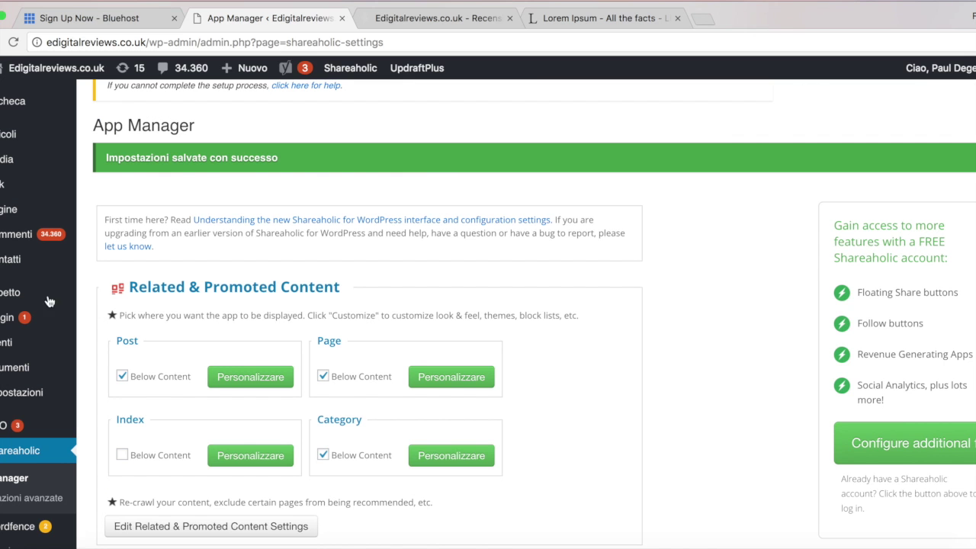
pyautogui.moveTo(30, 368)
pyautogui.moveTo(6, 263)
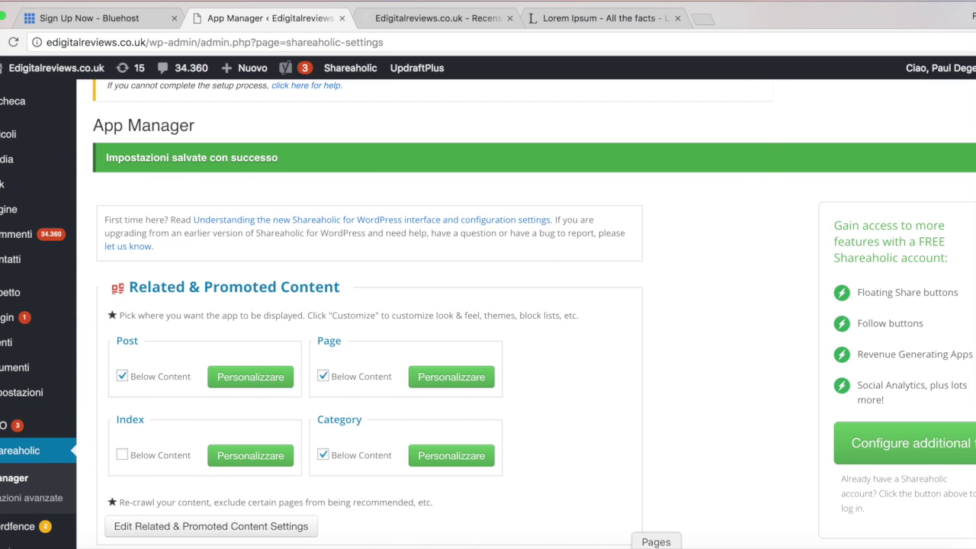
pyautogui.click(656, 546)
pyautogui.scroll(-1, 210, 388)
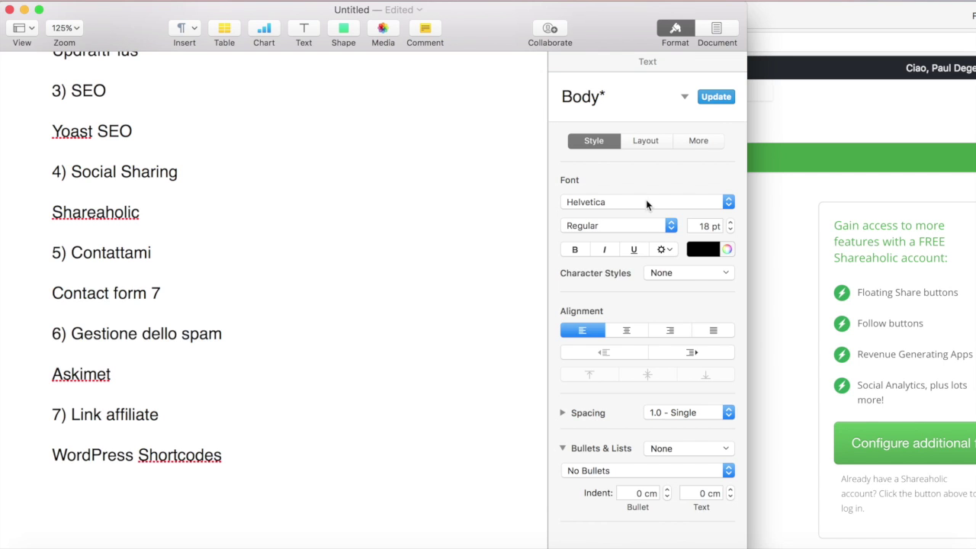
pyautogui.click(811, 108)
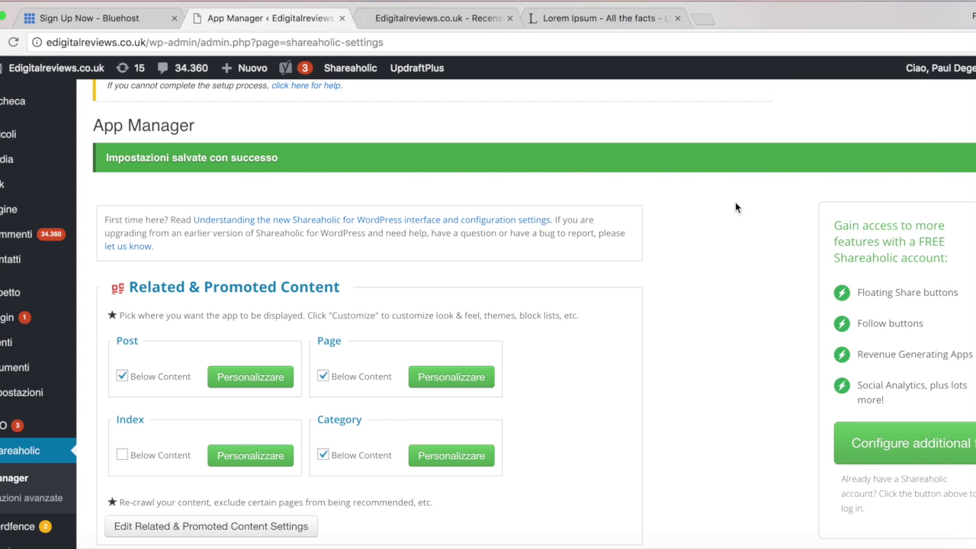
pyautogui.click(656, 546)
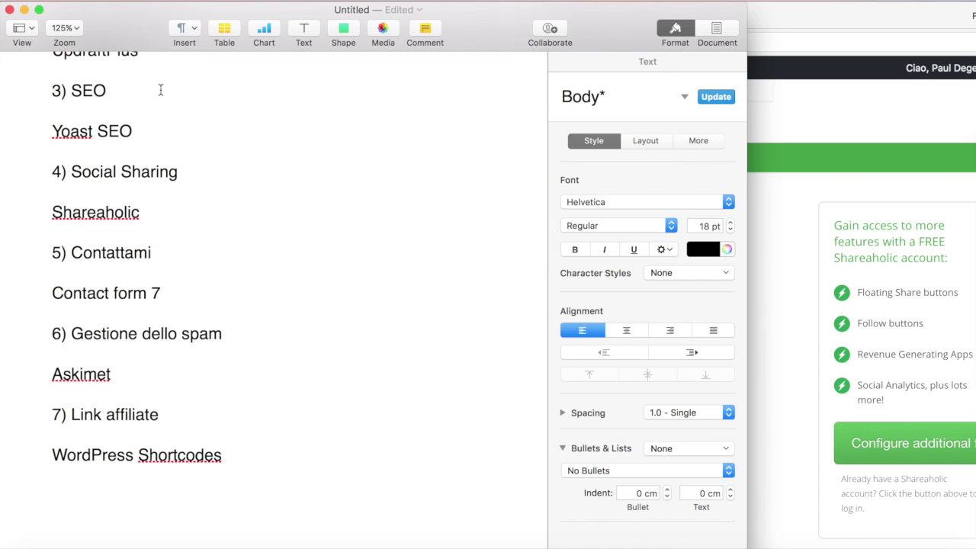
pyautogui.click(770, 108)
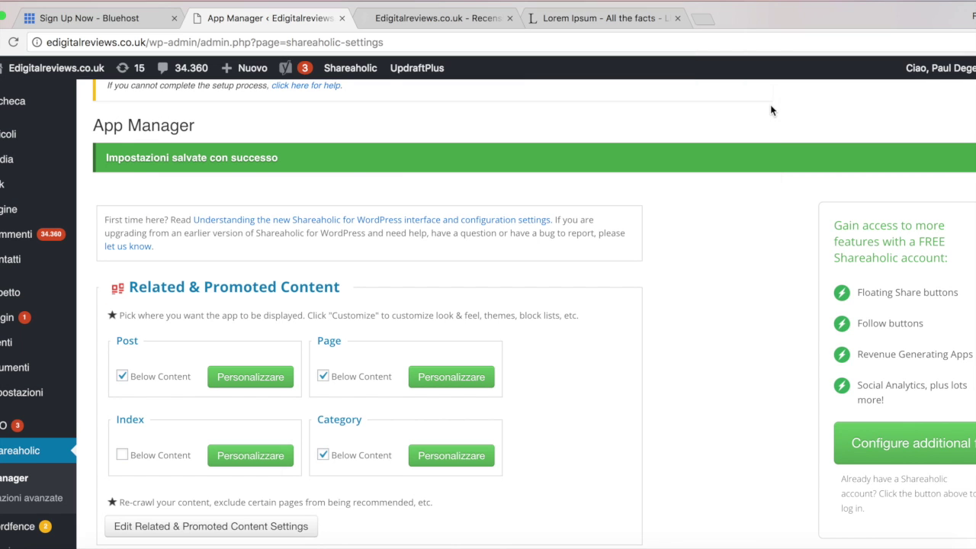
# Open the installed themes page and go to the catalogue for adding a new theme
pyautogui.moveTo(35, 392)
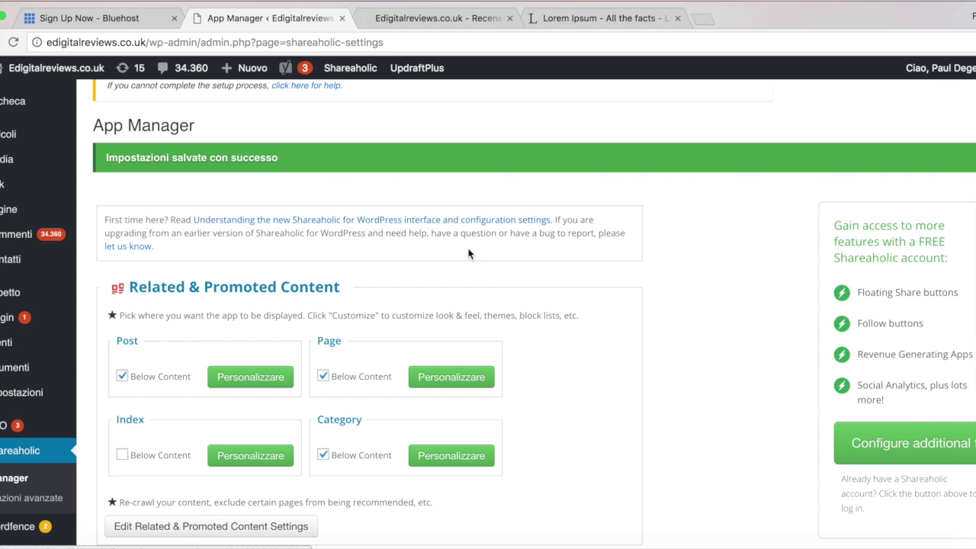
pyautogui.moveTo(23, 259)
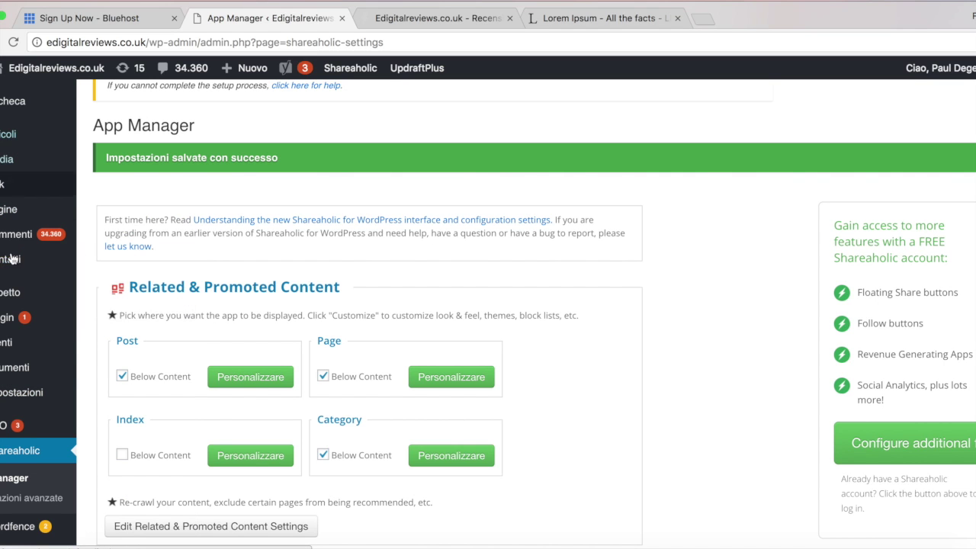
pyautogui.scroll(-3, 11, 305)
pyautogui.moveTo(9, 292)
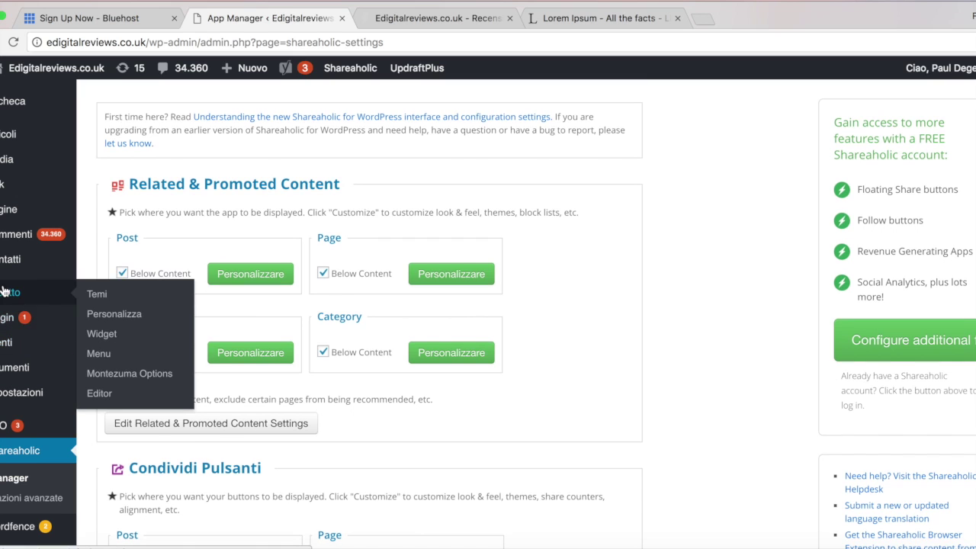
pyautogui.click(103, 295)
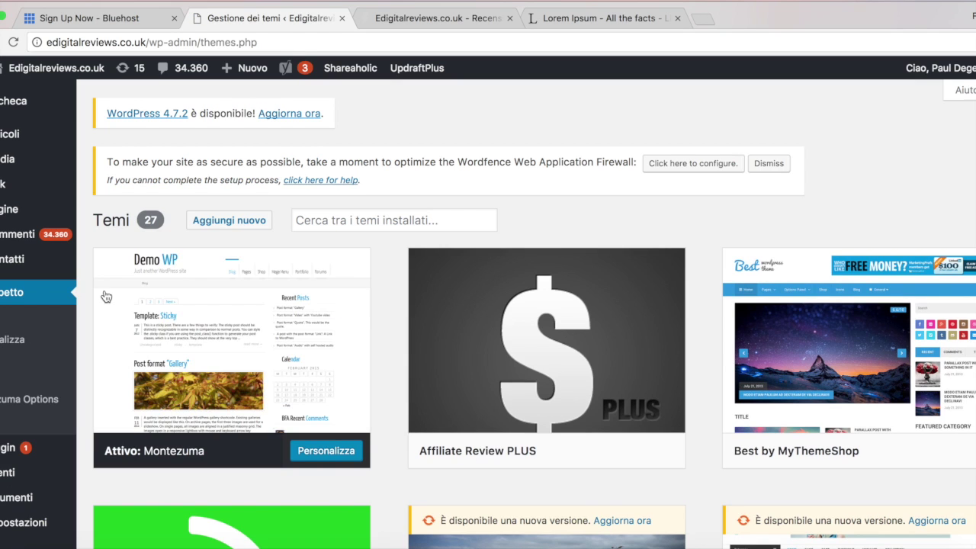
pyautogui.click(221, 222)
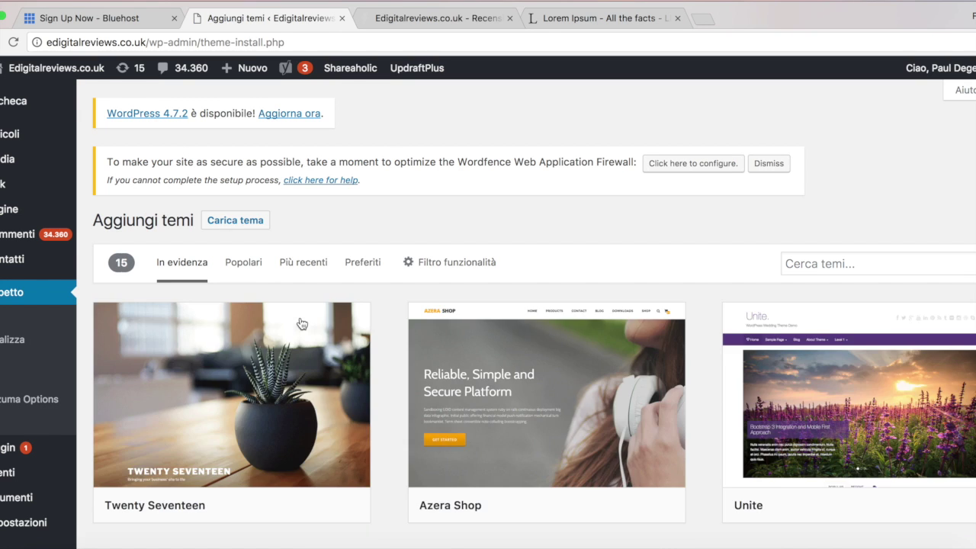
# Browse the popular themes in the theme catalogue
pyautogui.click(242, 264)
pyautogui.scroll(-2, 523, 341)
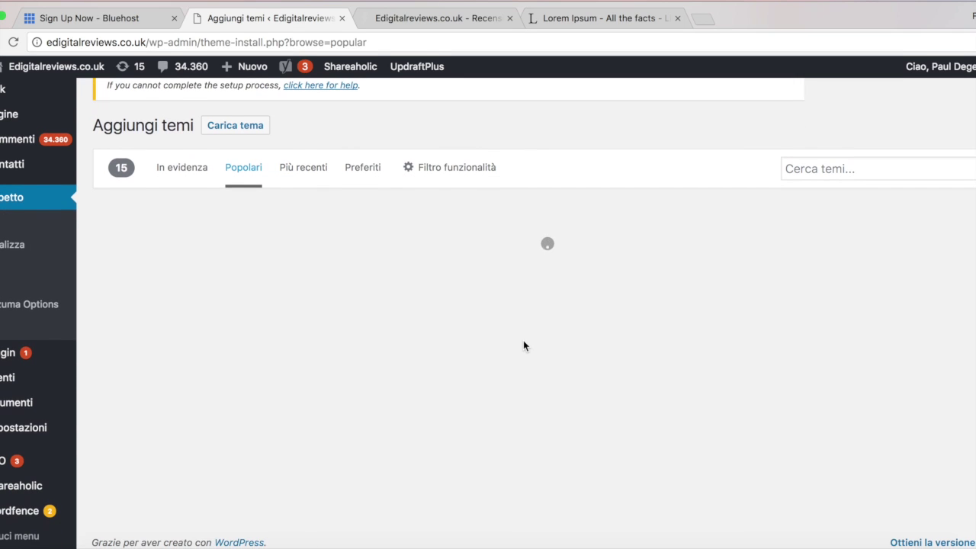
pyautogui.scroll(-10, 523, 345)
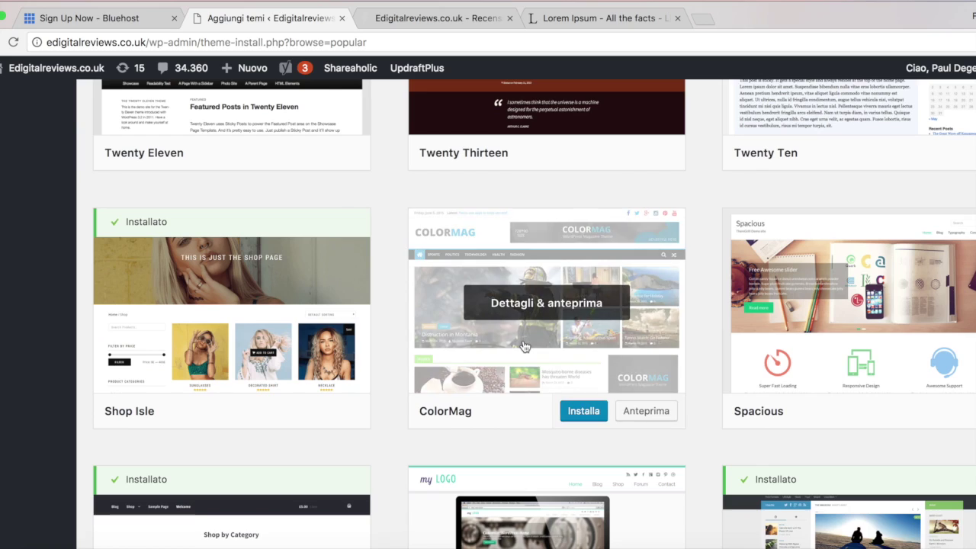
pyautogui.scroll(-4, 523, 347)
pyautogui.scroll(10, 524, 347)
pyautogui.scroll(5, 525, 347)
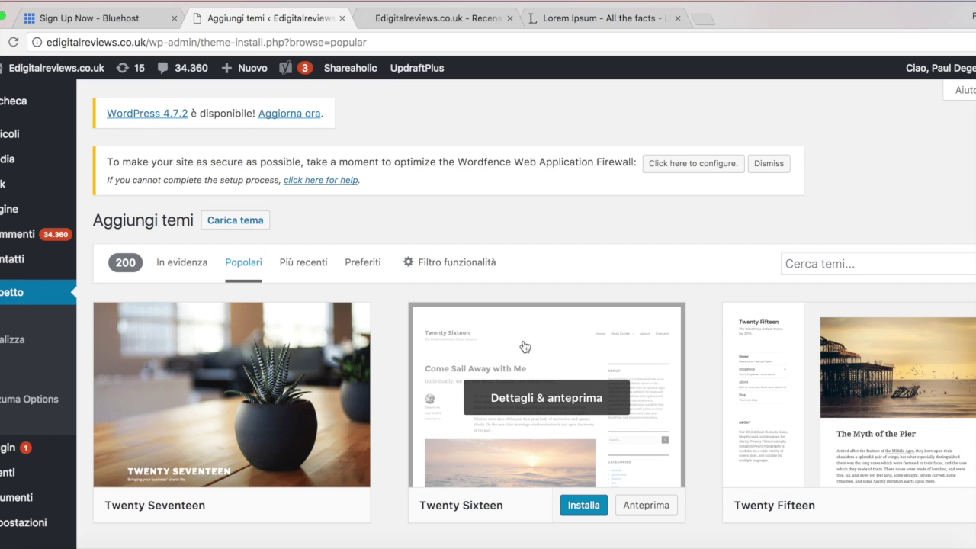
# Compare the featured and popular theme listings and return to the installed themes
pyautogui.click(191, 264)
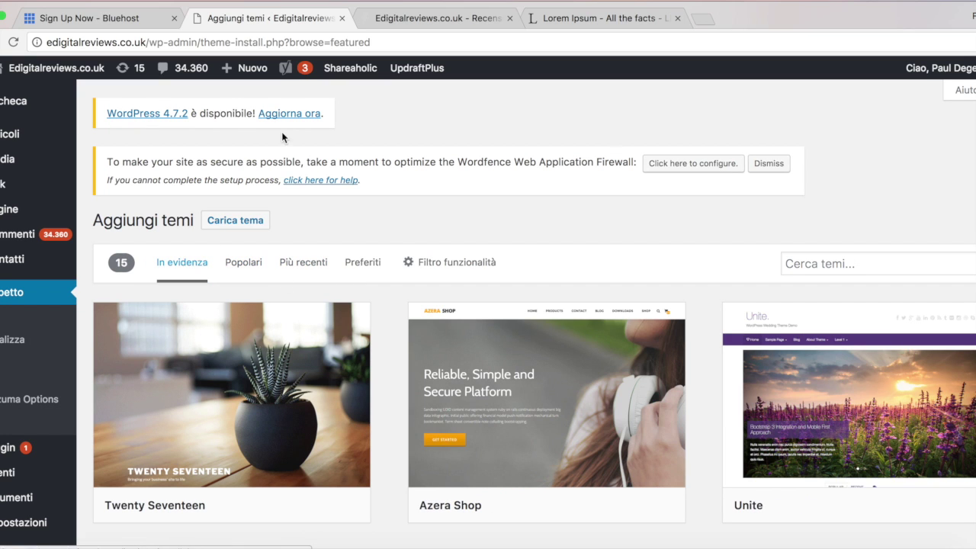
pyautogui.moveTo(2, 68)
pyautogui.click(244, 263)
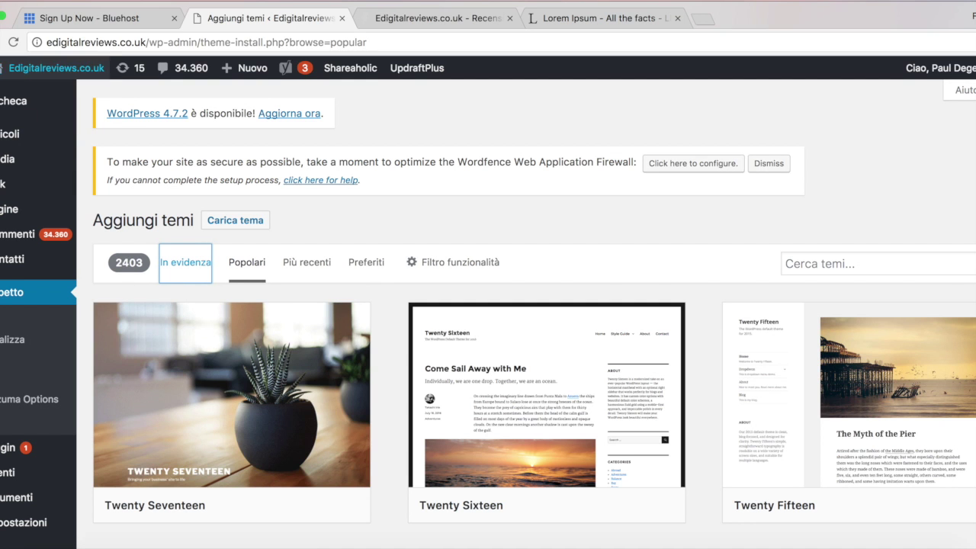
pyautogui.press('Return')
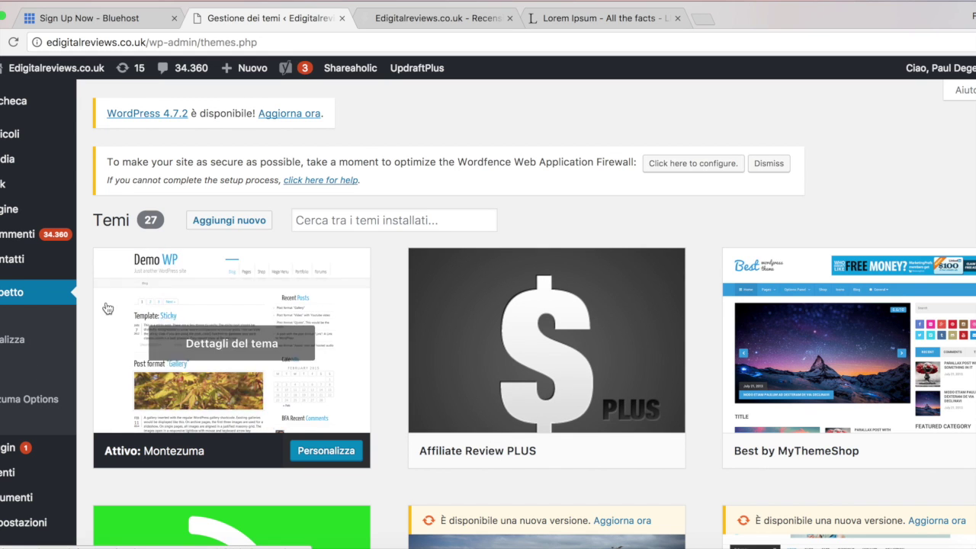
# Open the general settings and examine the site title, tagline (Motto), site URLs and administrative email fields
pyautogui.scroll(-2, 18, 372)
pyautogui.moveTo(23, 450)
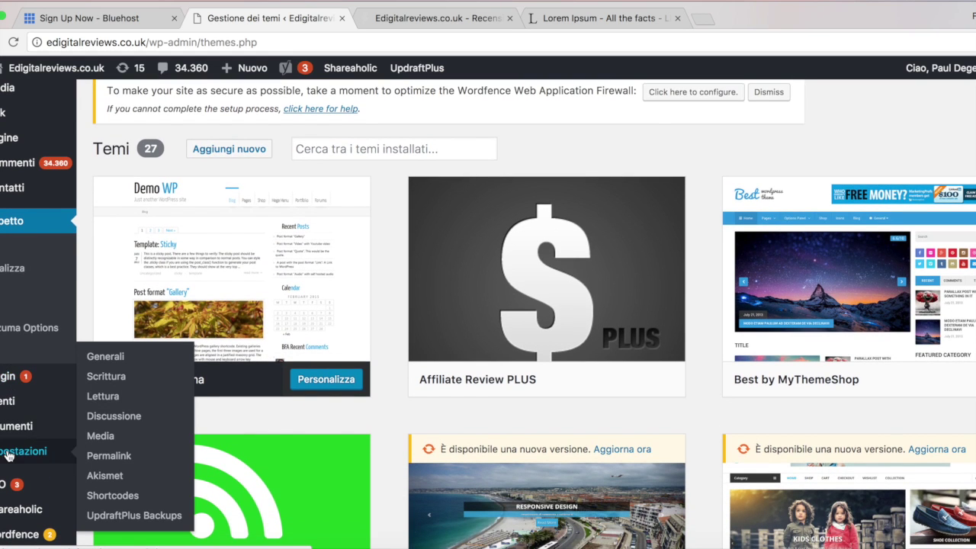
pyautogui.click(114, 358)
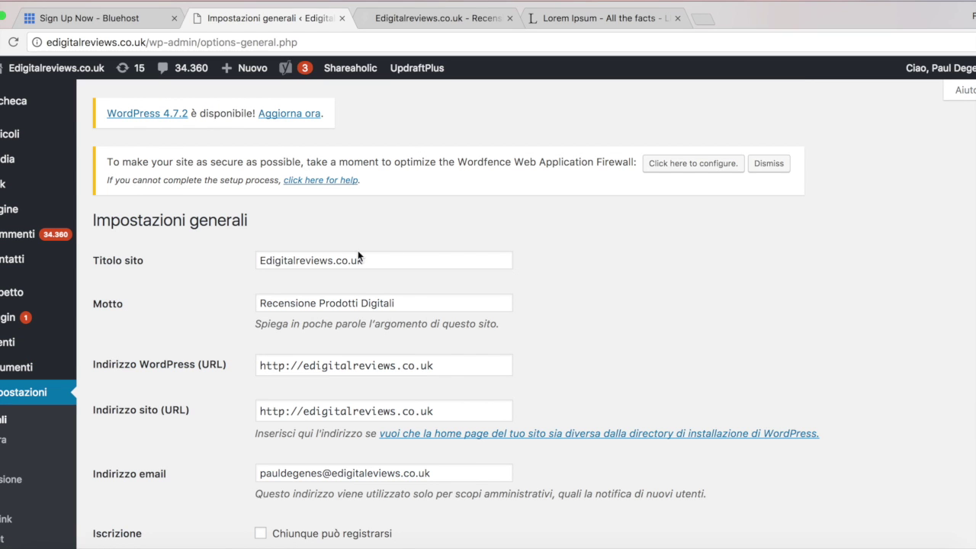
pyautogui.click(413, 303)
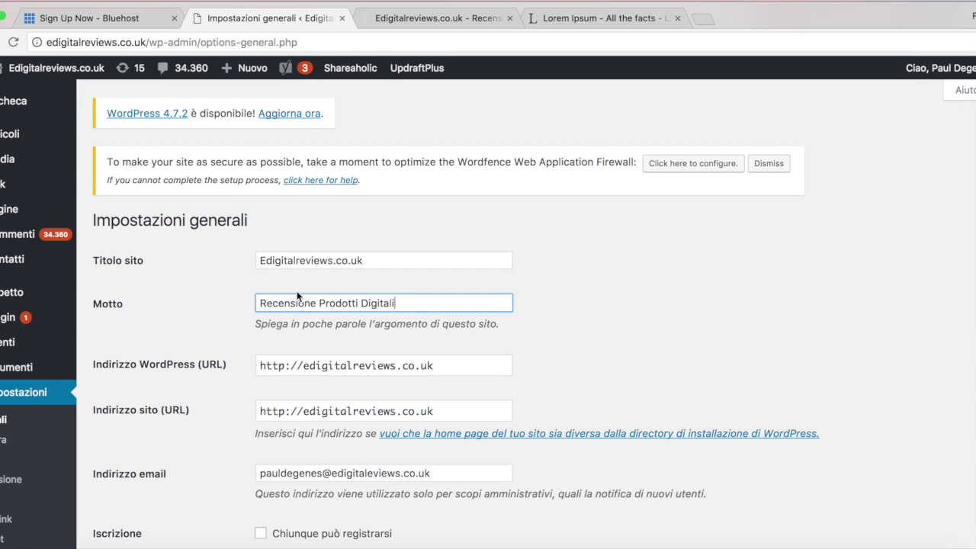
pyautogui.scroll(-5, 565, 323)
pyautogui.scroll(5, 564, 324)
# Check the registration, time zone, date, time and site language options in the general settings and save them
pyautogui.rightClick(564, 323)
pyautogui.click(565, 207)
pyautogui.scroll(-3, 565, 207)
pyautogui.scroll(-10, 565, 201)
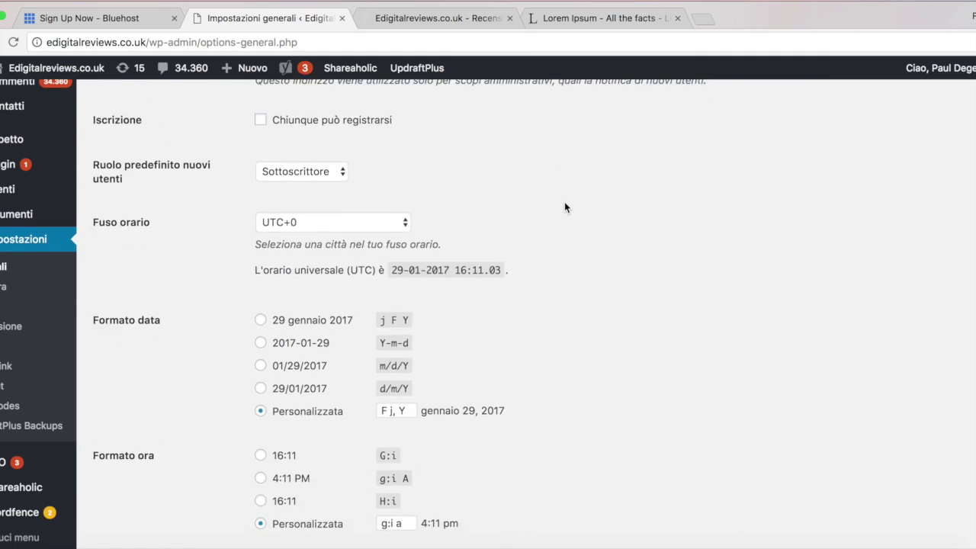
pyautogui.click(170, 486)
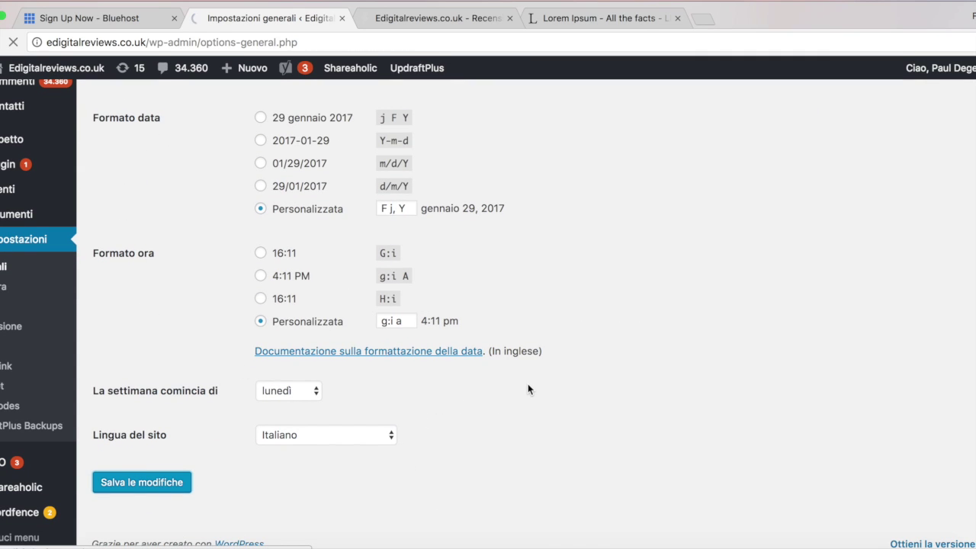
pyautogui.scroll(-5, 42, 412)
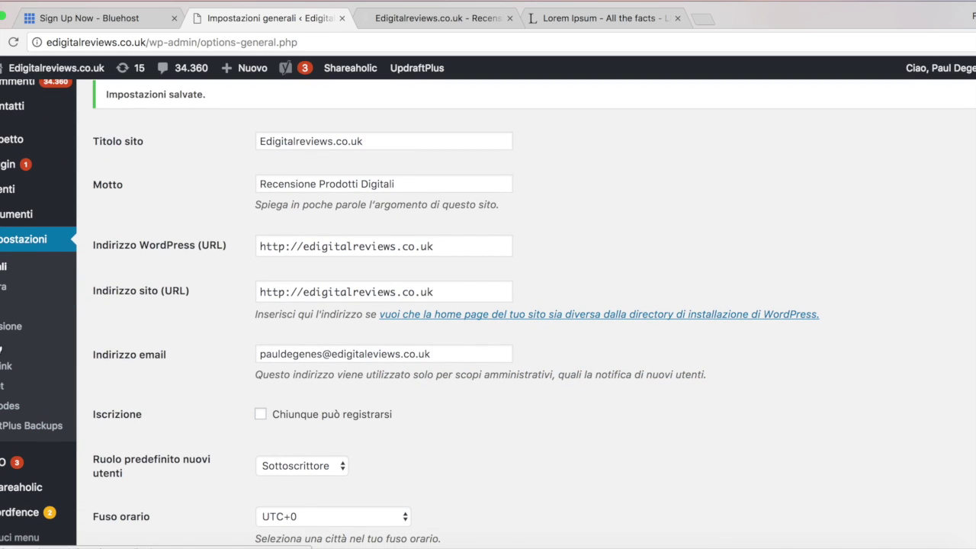
# Open the reading settings, try a static page as the front page display, and set it back to the latest articles
pyautogui.click(2, 305)
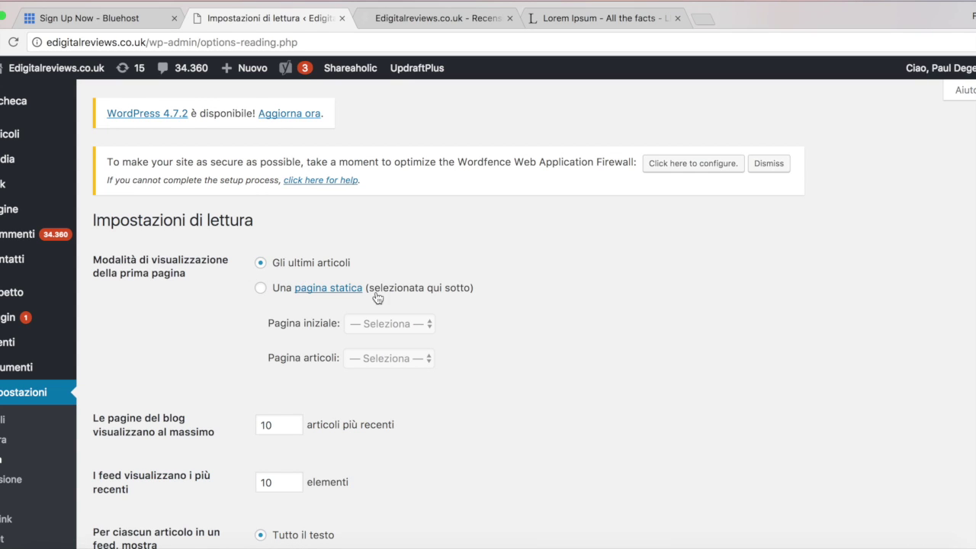
pyautogui.click(260, 288)
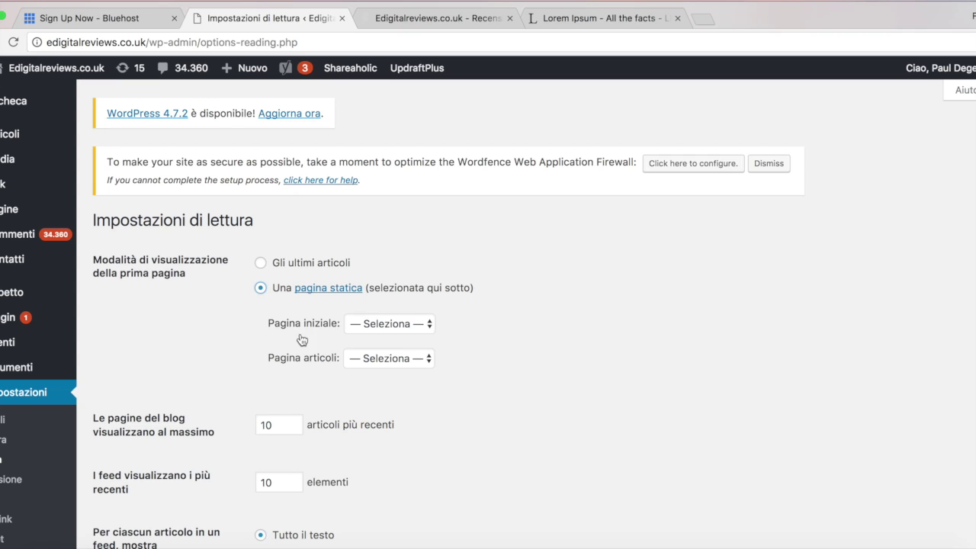
pyautogui.click(429, 323)
pyautogui.click(412, 321)
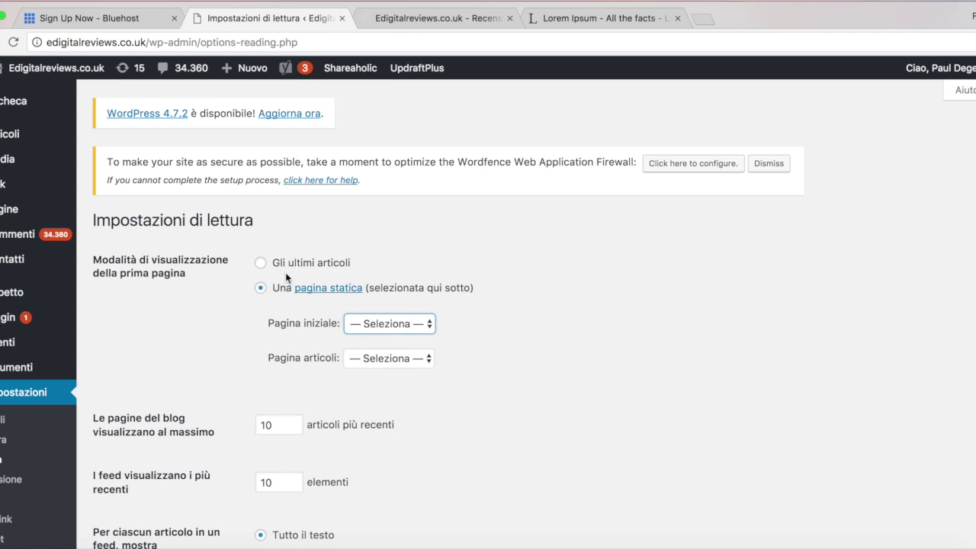
pyautogui.click(260, 263)
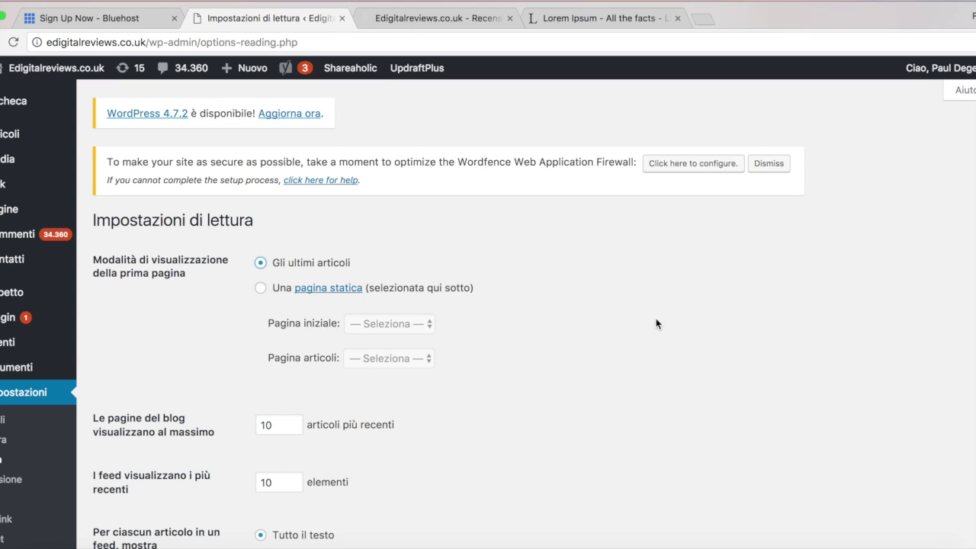
# Open the permalink settings, choose the custom structure /%postname%/ and save the changes
pyautogui.scroll(-5, 661, 326)
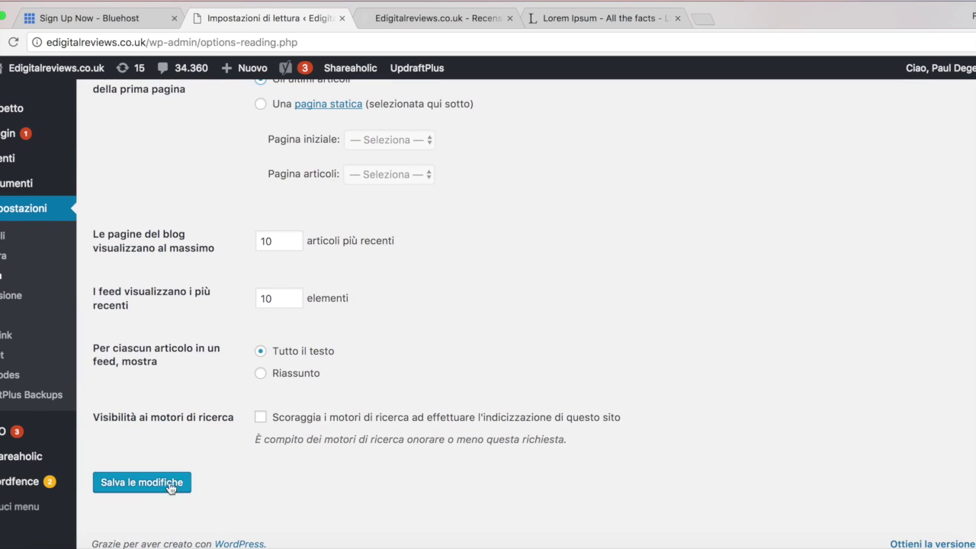
pyautogui.click(6, 335)
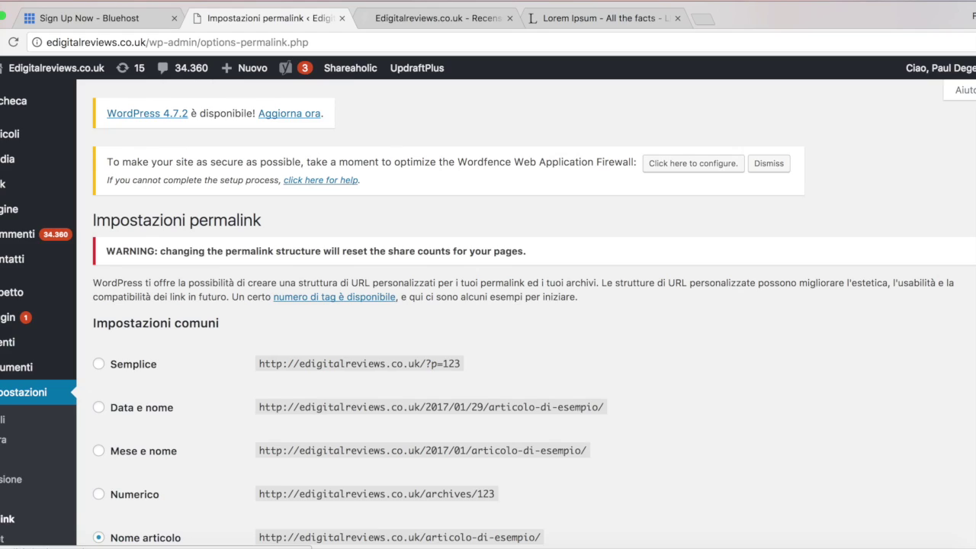
pyautogui.scroll(-5, 252, 389)
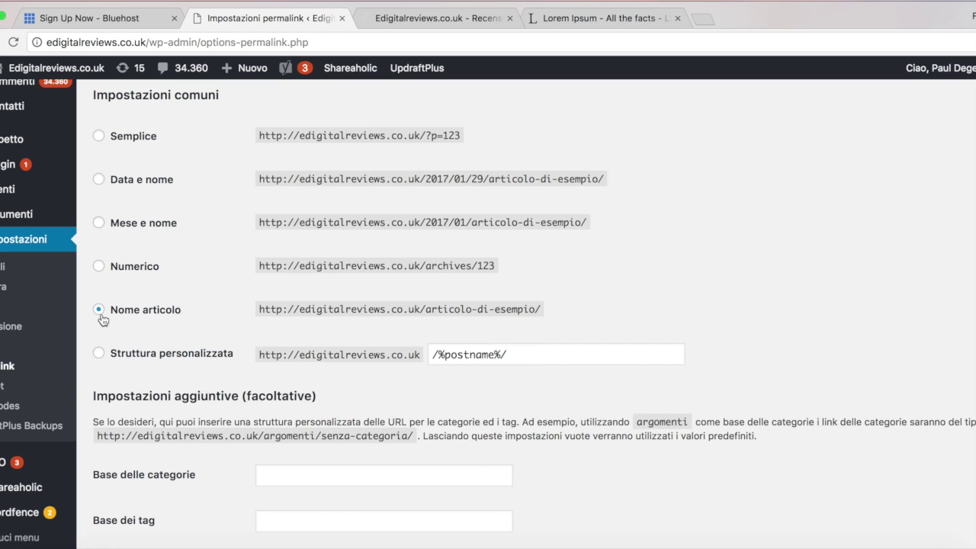
pyautogui.click(99, 353)
pyautogui.scroll(-2, 766, 337)
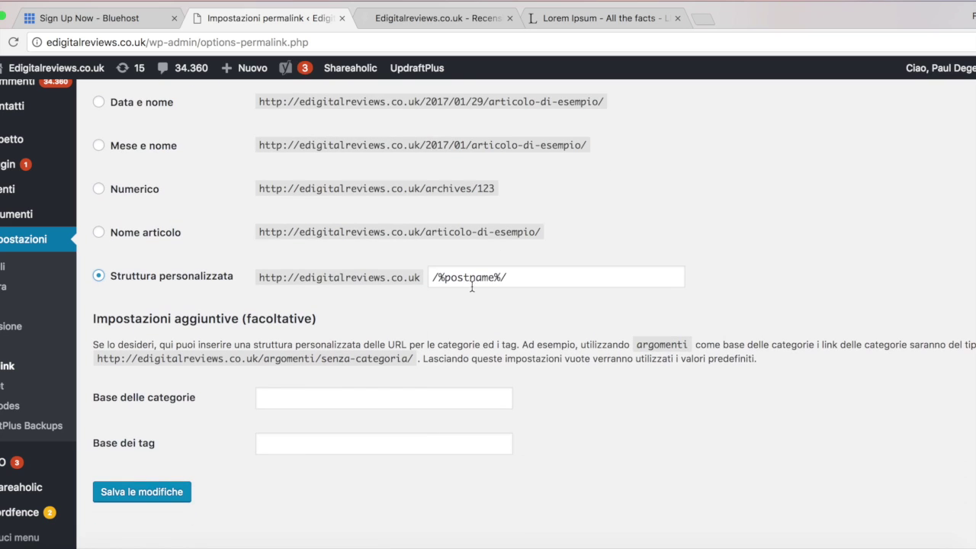
pyautogui.scroll(-1, 812, 269)
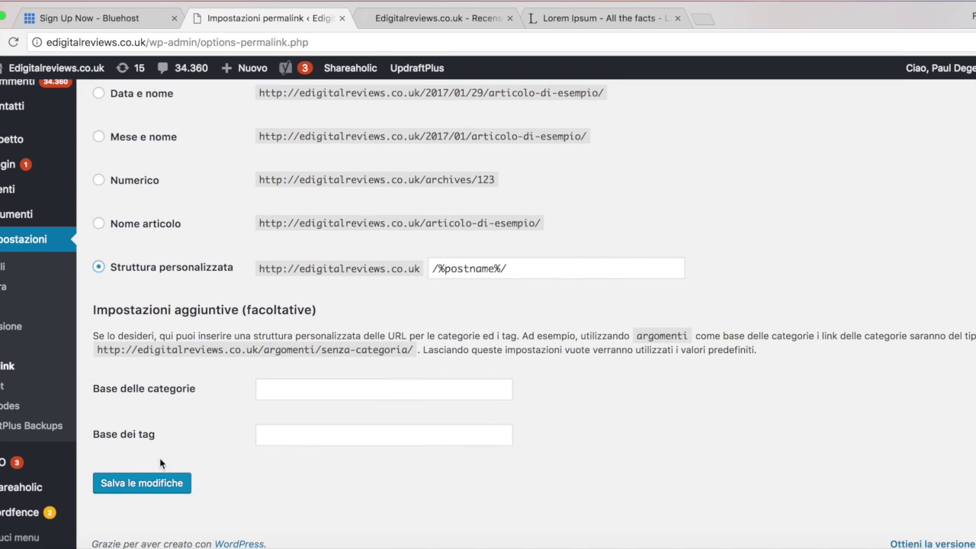
pyautogui.click(162, 489)
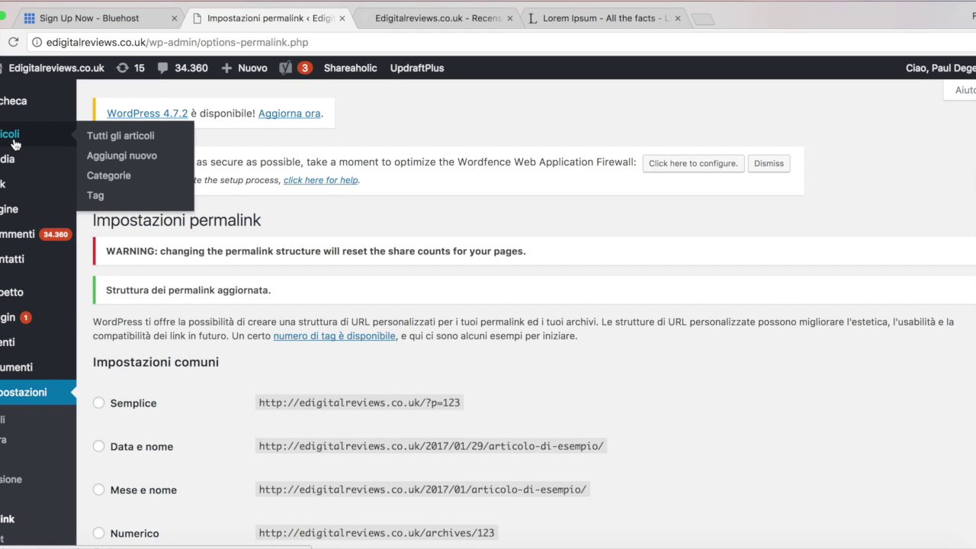
# Open the article categories and enter Informazioni as the name of a new category
pyautogui.moveTo(4, 137)
pyautogui.click(97, 180)
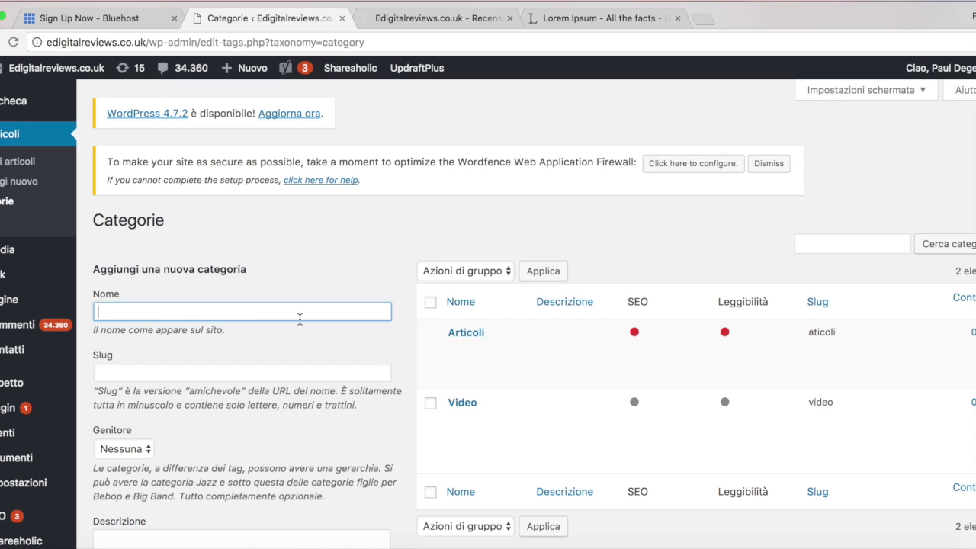
pyautogui.scroll(-1, 575, 407)
pyautogui.scroll(-3, 575, 407)
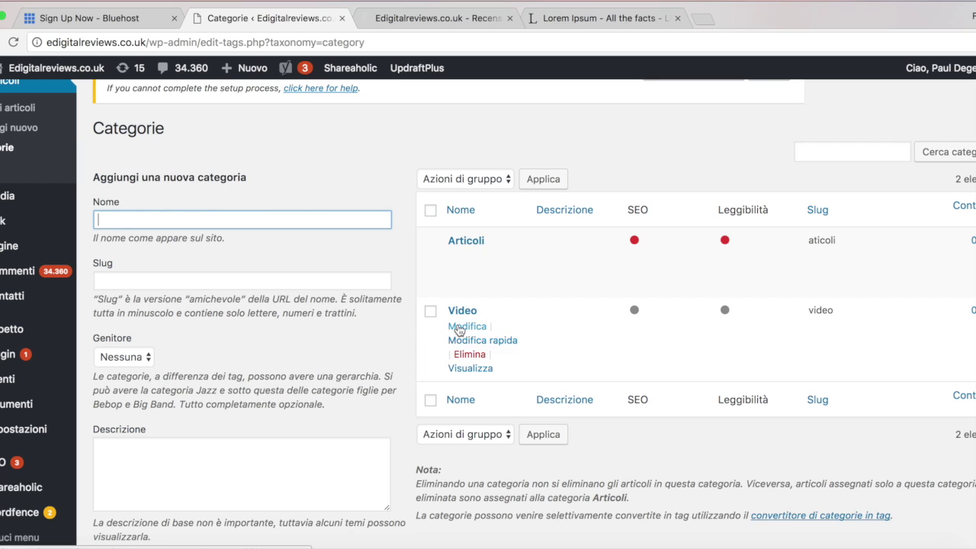
pyautogui.write('In')
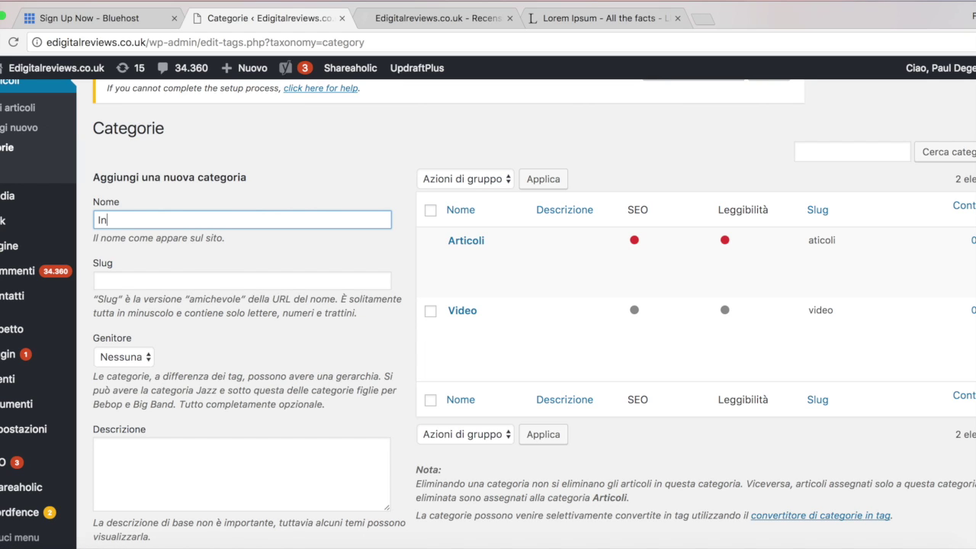
pyautogui.write('formazioni')
pyautogui.press('super+a')
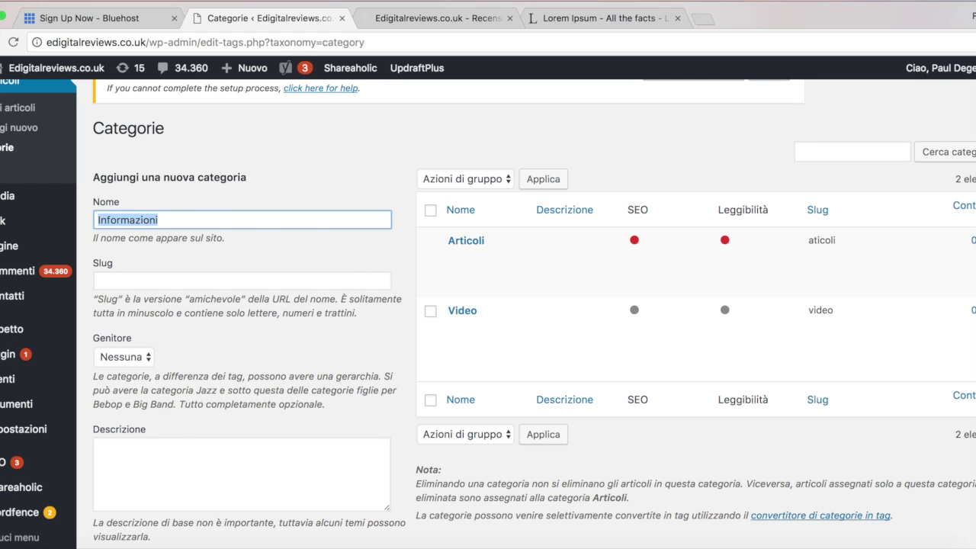
# Set the new category's slug to informazioni and add the category
pyautogui.click(107, 281)
pyautogui.write('WordPress Shortcodes')
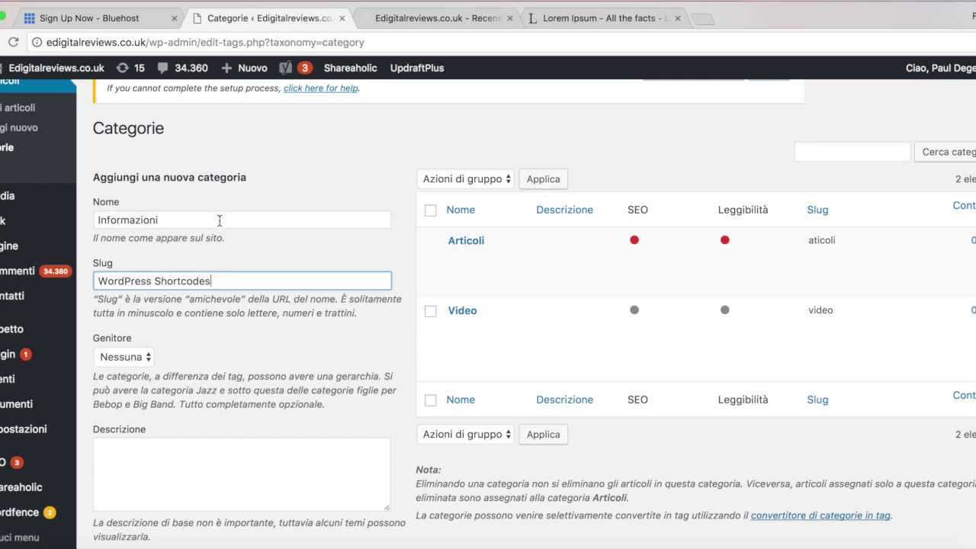
pyautogui.scroll(-1, 464, 268)
pyautogui.press('super+a')
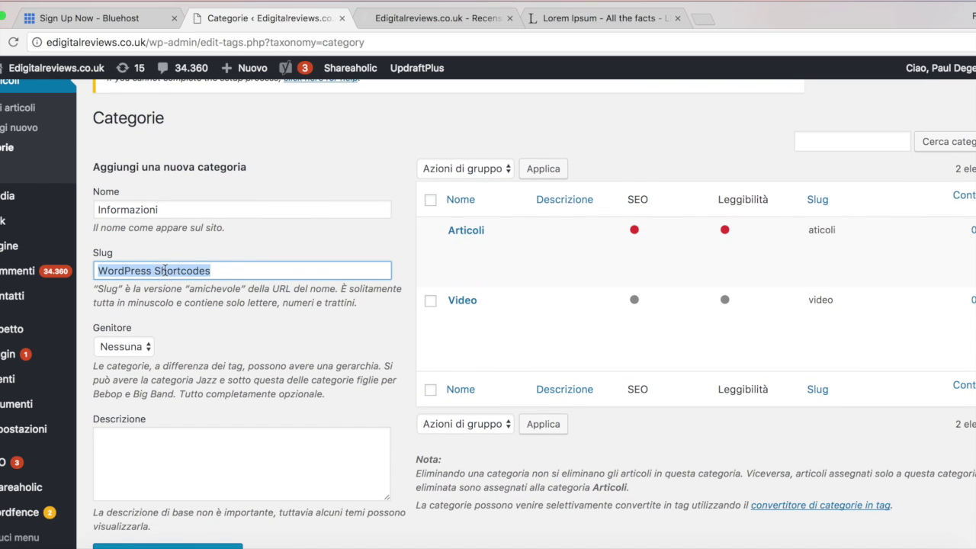
pyautogui.write('informazioni')
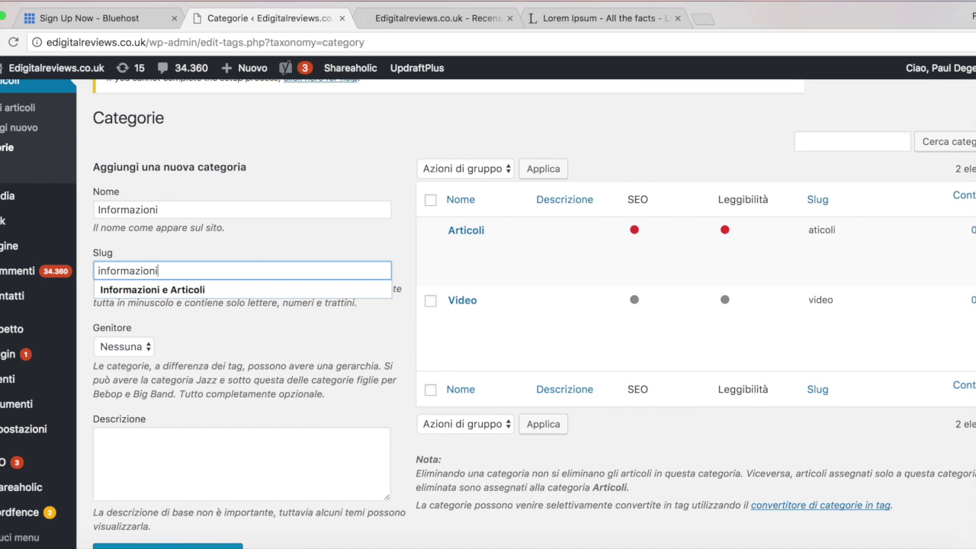
pyautogui.scroll(-2, 488, 312)
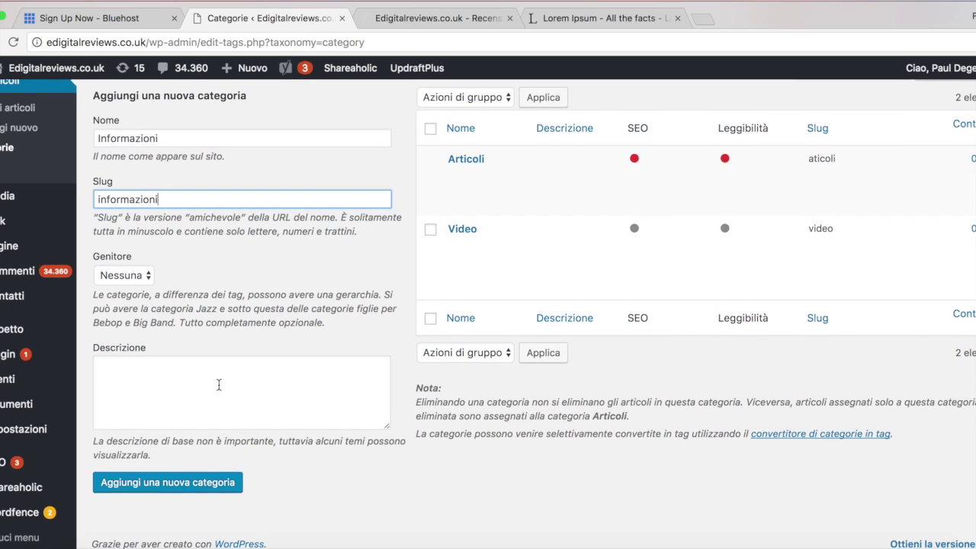
pyautogui.click(217, 481)
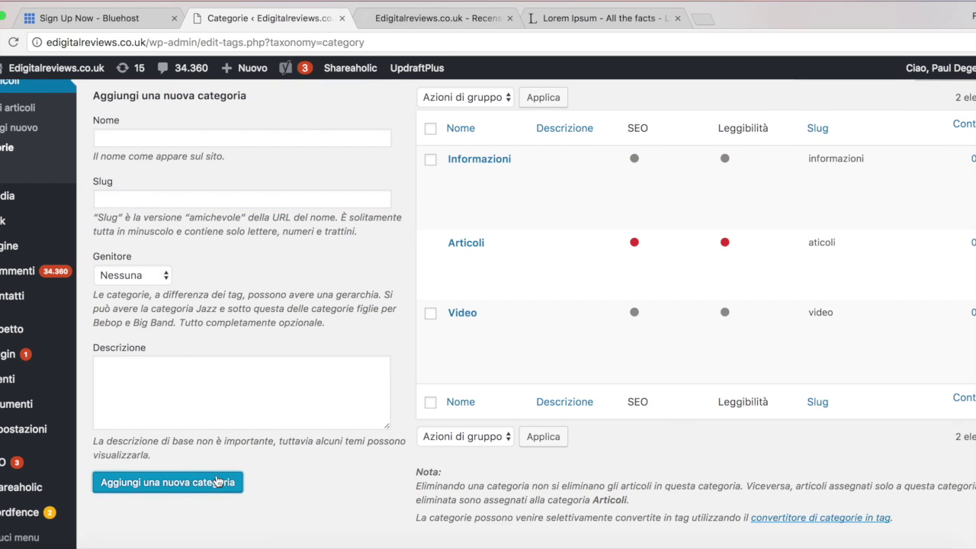
# Check the site's public home page and its navigation menu, and return to the categories administration
pyautogui.moveTo(737, 367)
pyautogui.click(414, 18)
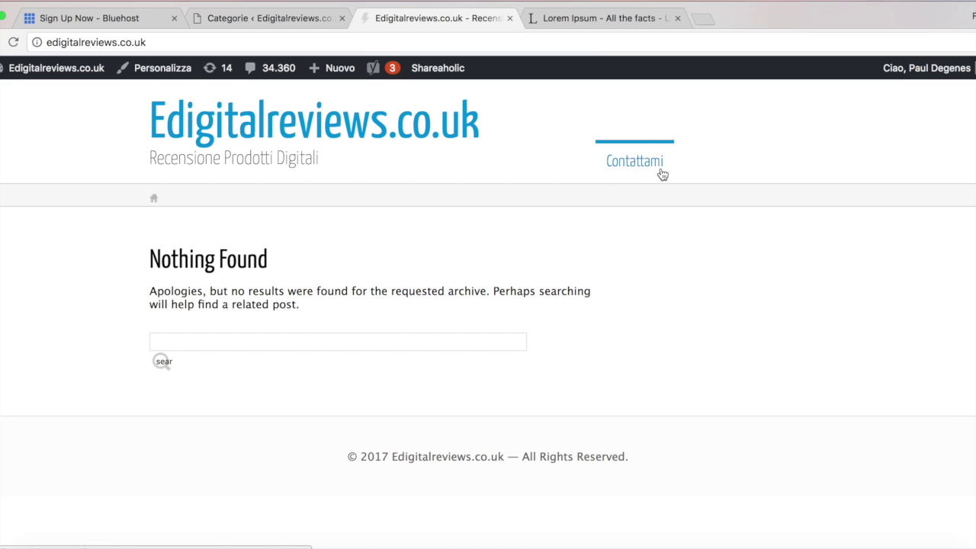
pyautogui.click(252, 22)
# Start a new article with the title "Benvenuti, questo è il mio primo articolo"
pyautogui.scroll(3, 38, 191)
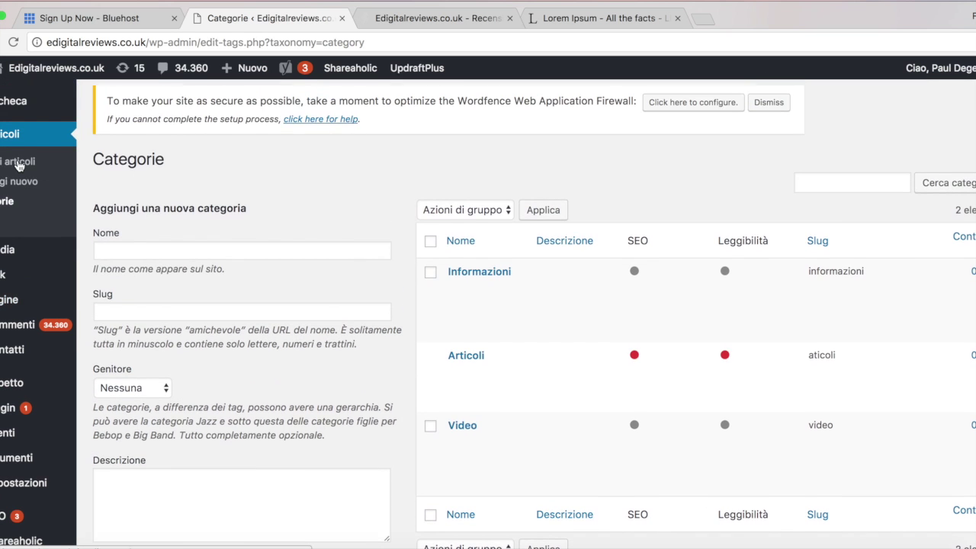
pyautogui.click(4, 185)
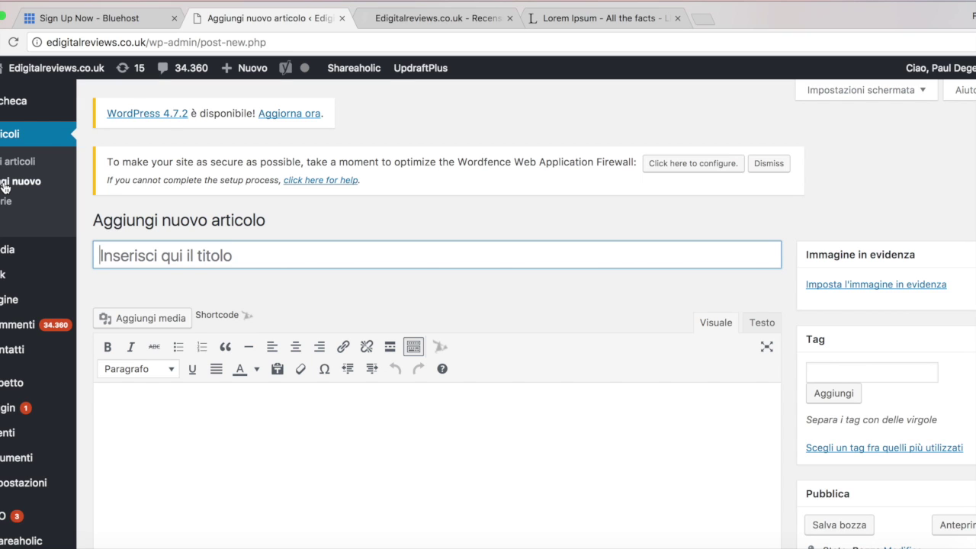
pyautogui.click(209, 257)
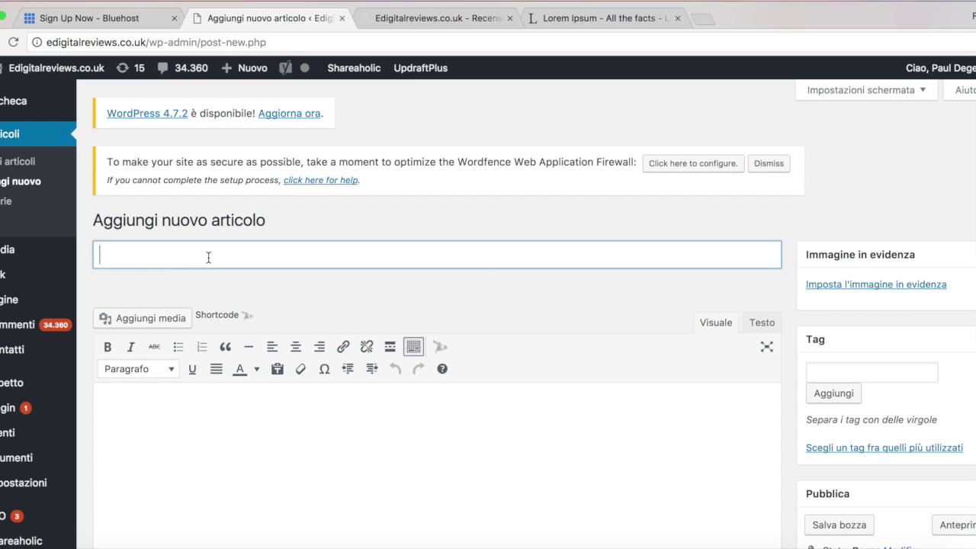
pyautogui.write('Benvenuti, que')
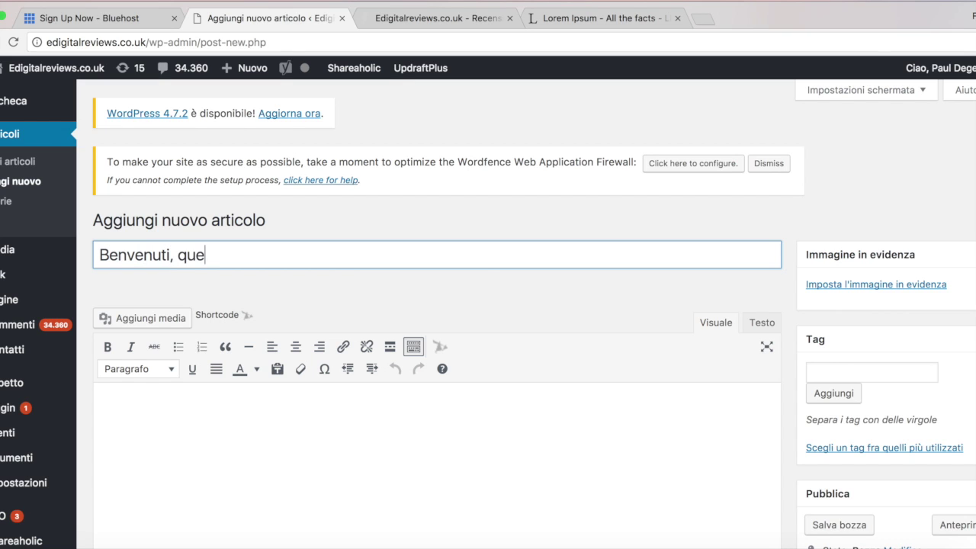
pyautogui.write('sto è il mio pr')
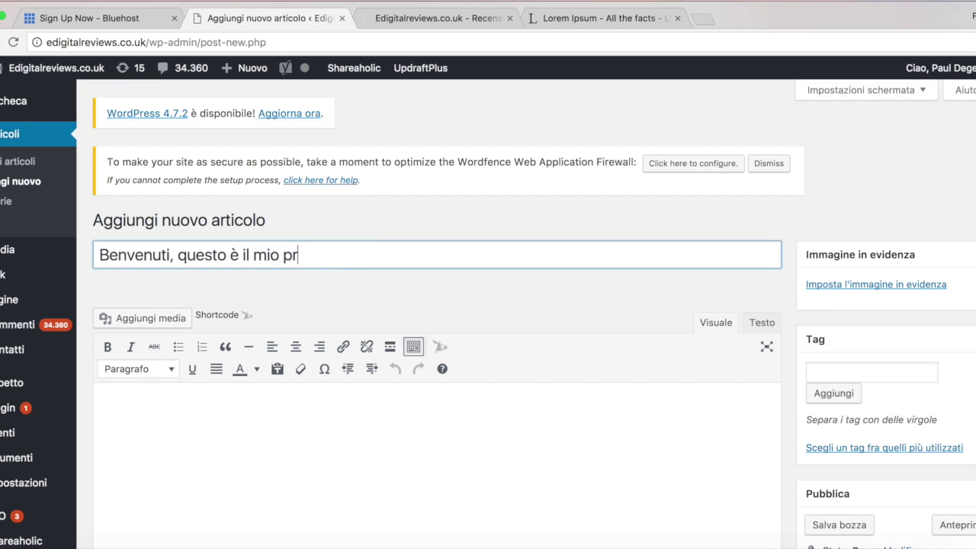
pyautogui.write('imo articolo')
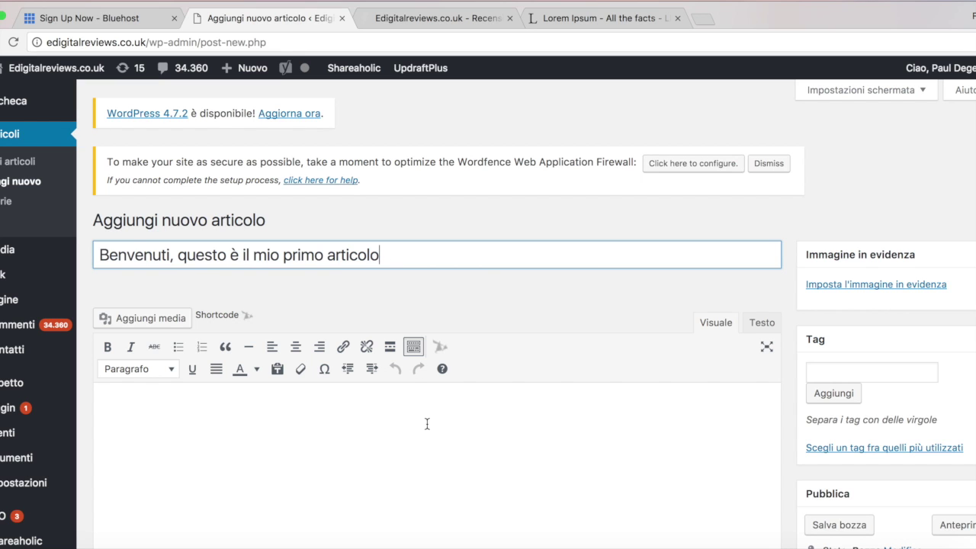
# Copy the "Why do we use it?" paragraph from the Lorem Ipsum website and paste it into the article body
pyautogui.scroll(-1, 418, 480)
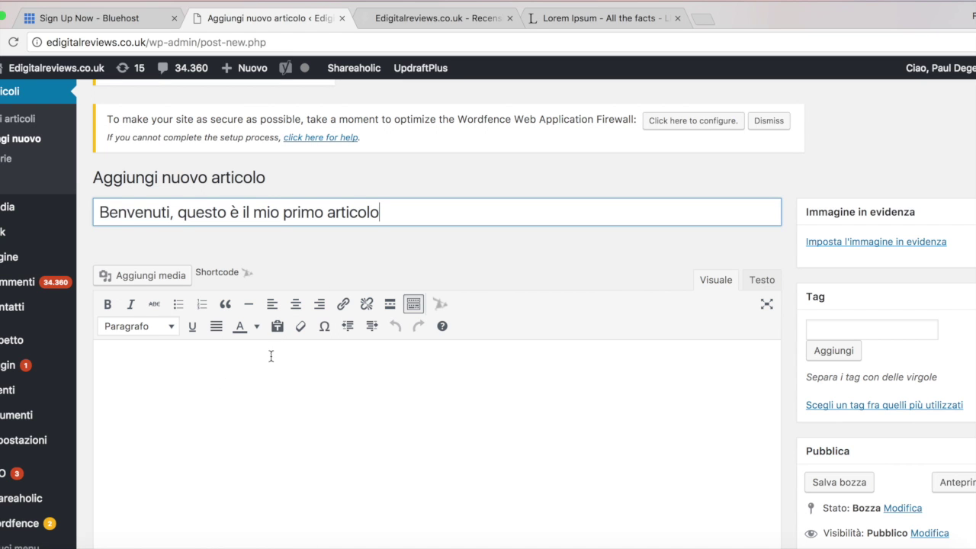
pyautogui.click(136, 373)
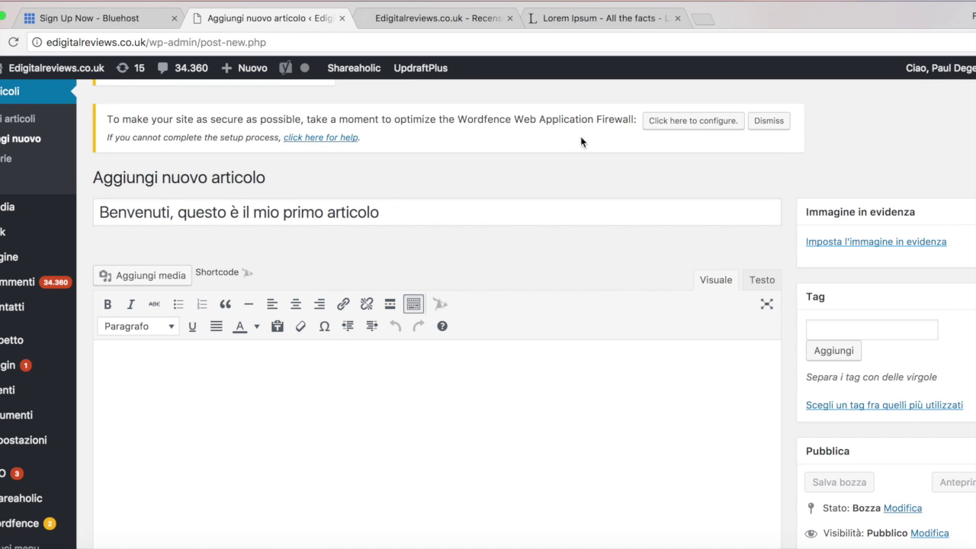
pyautogui.click(597, 18)
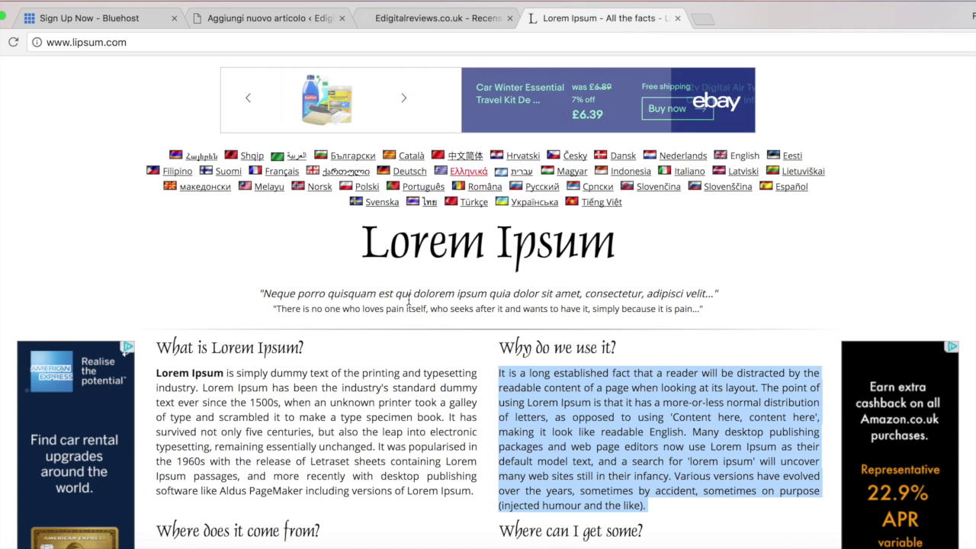
pyautogui.rightClick(557, 383)
pyautogui.click(584, 413)
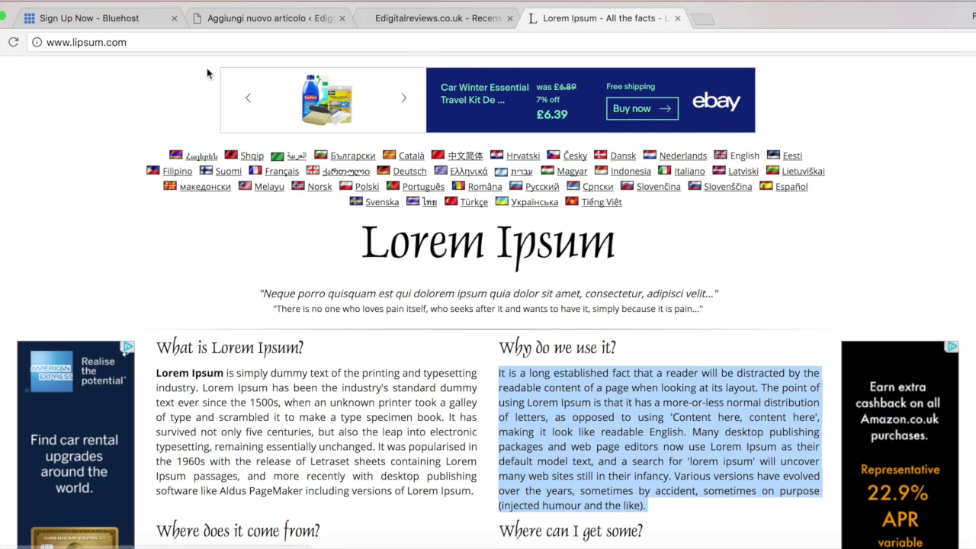
pyautogui.click(295, 22)
pyautogui.click(106, 366)
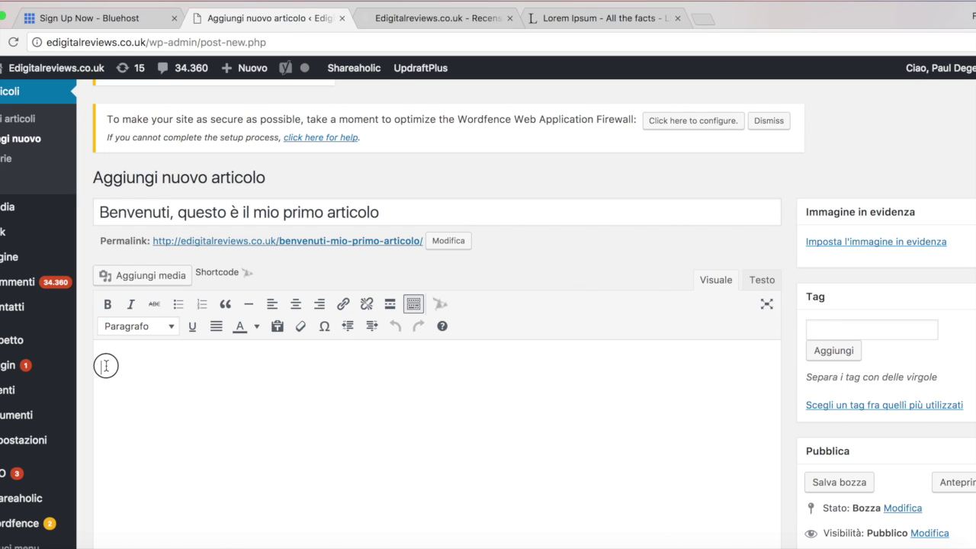
pyautogui.press('super+v')
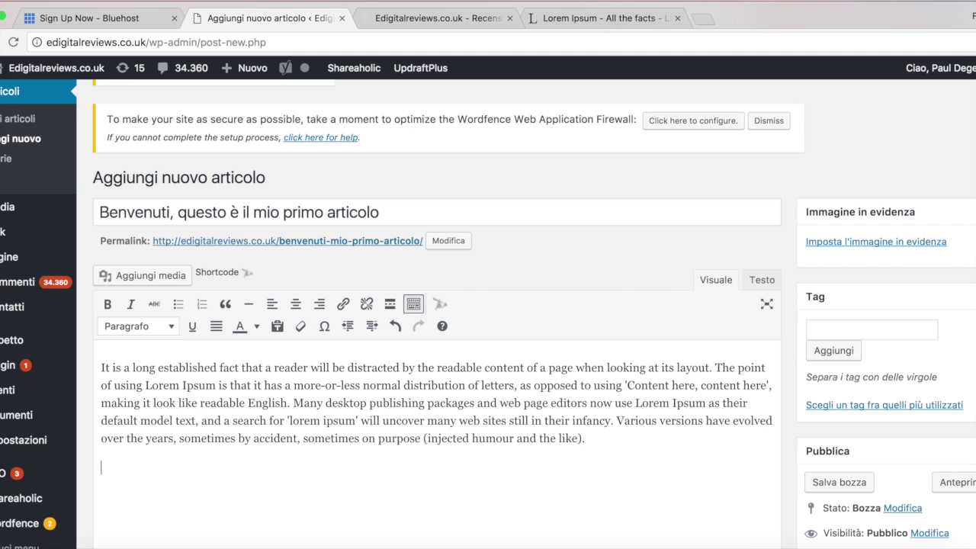
# Paste the Lorem Ipsum paragraph two more times below the first one in the article body
pyautogui.press('super+v')
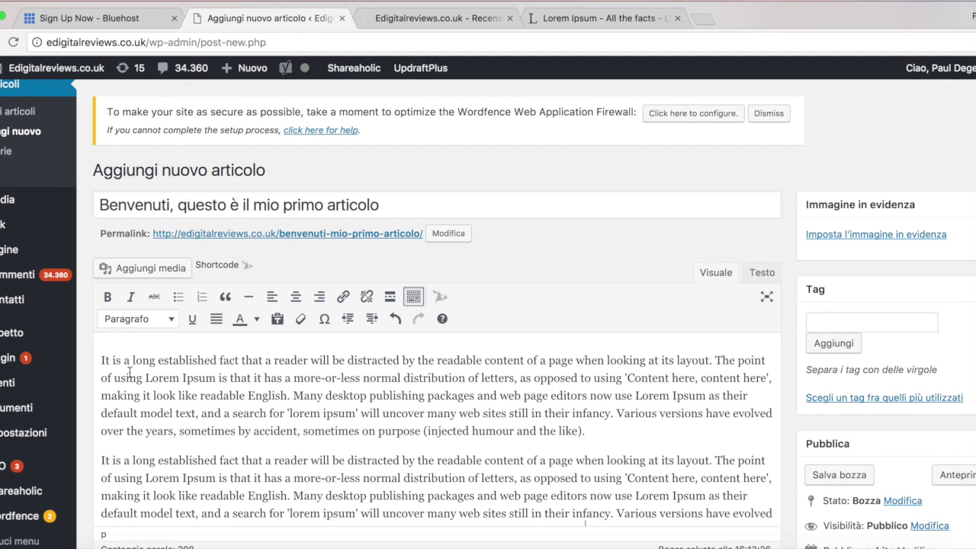
pyautogui.scroll(-3, 130, 372)
pyautogui.press('Return')
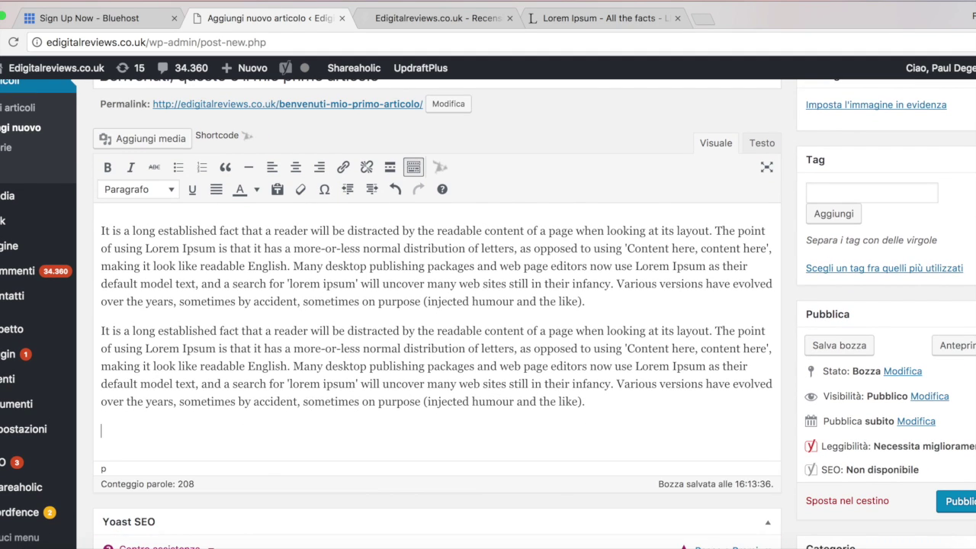
pyautogui.press('super+v')
pyautogui.scroll(1, 410, 268)
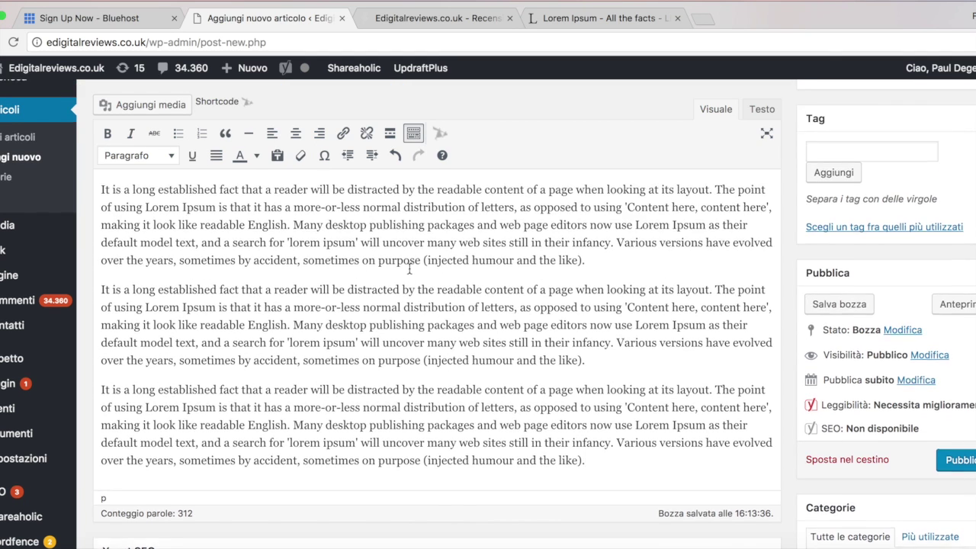
# Publish the article and reload the site's public home page to view it
pyautogui.scroll(3, 409, 267)
pyautogui.scroll(-3, 435, 318)
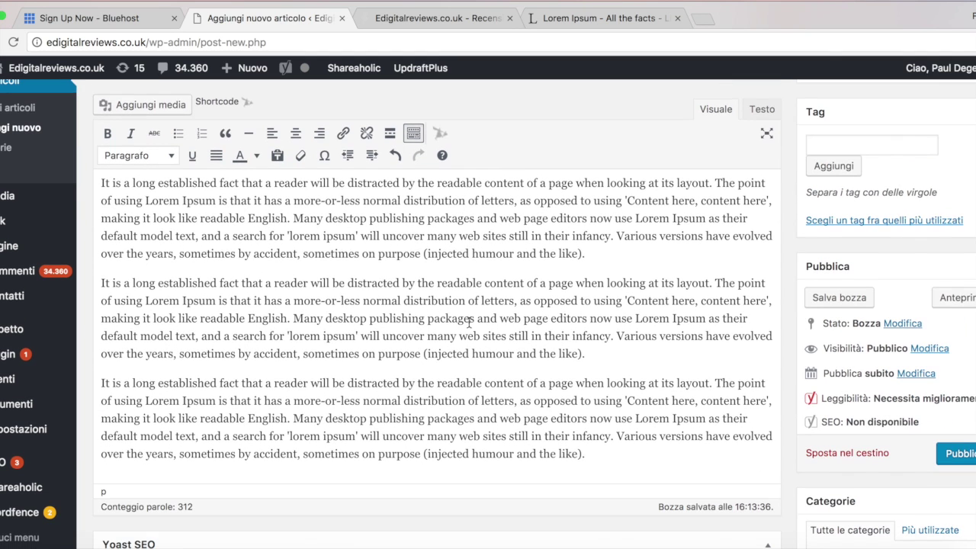
pyautogui.click(949, 455)
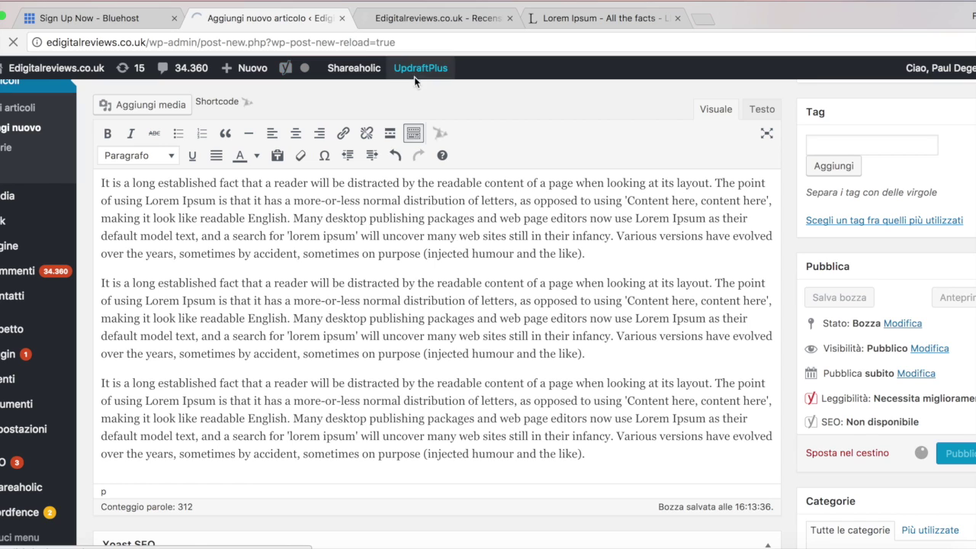
pyautogui.click(446, 19)
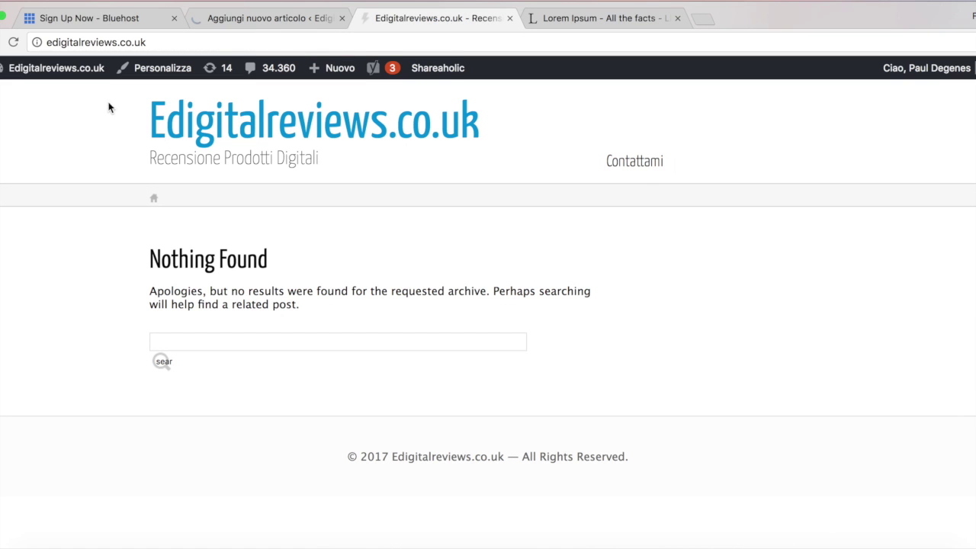
pyautogui.click(13, 44)
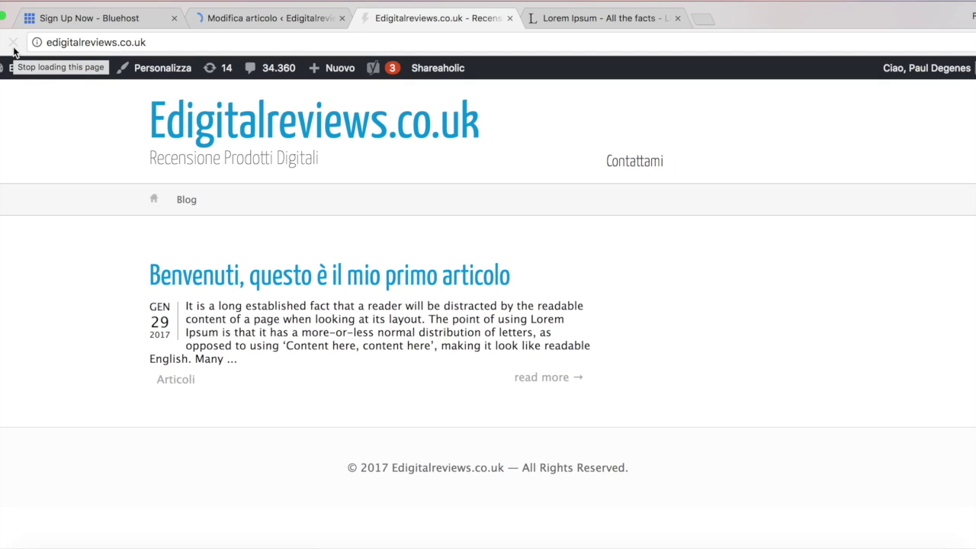
# Open the article "Benvenuti, questo è il mio primo articolo" from the home page and examine its published text and layout
pyautogui.click(450, 273)
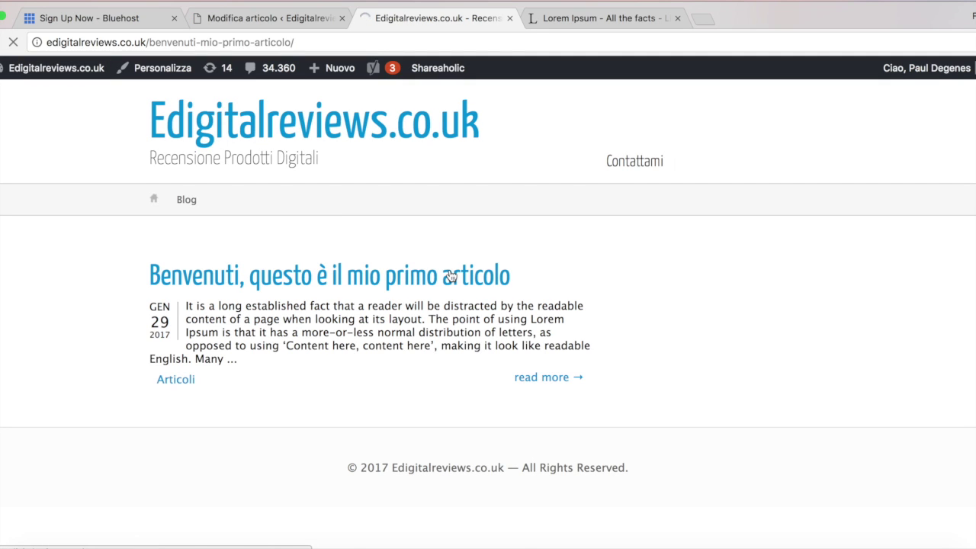
pyautogui.scroll(-5, 619, 303)
pyautogui.scroll(6, 619, 303)
pyautogui.scroll(3, 619, 303)
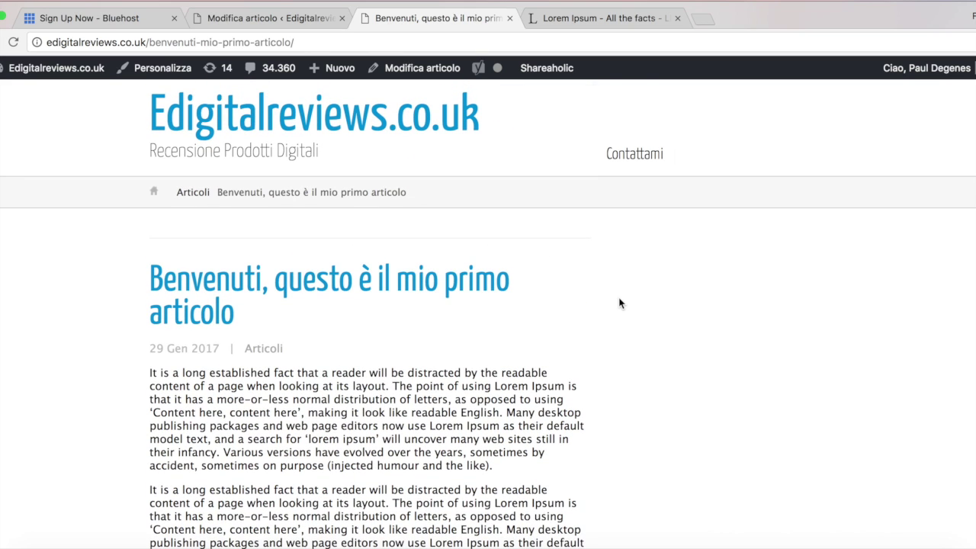
pyautogui.scroll(-10, 619, 303)
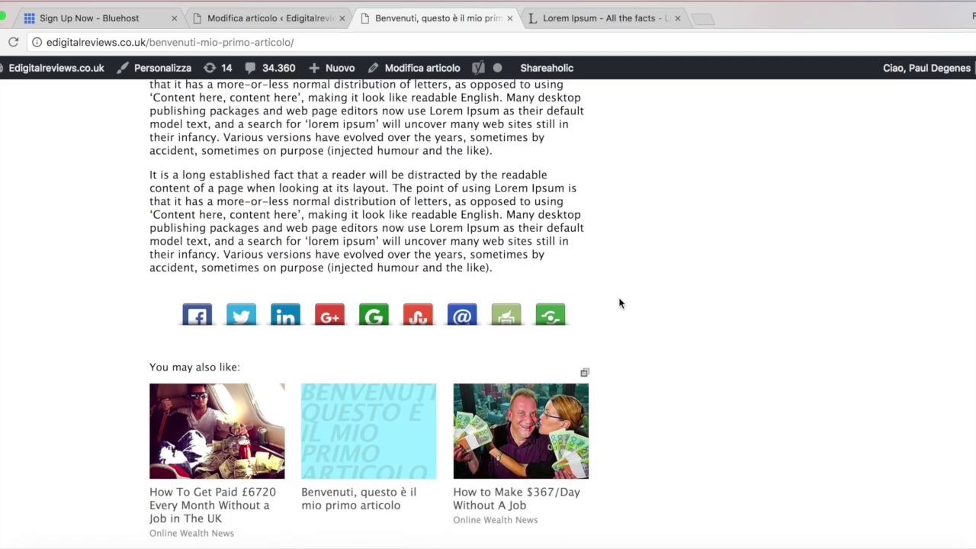
pyautogui.scroll(10, 619, 303)
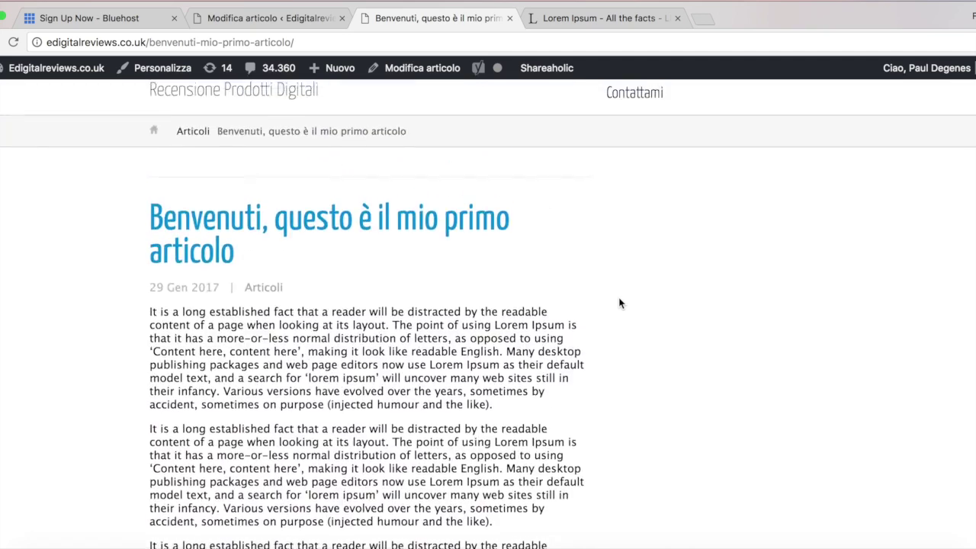
pyautogui.scroll(-2, 619, 303)
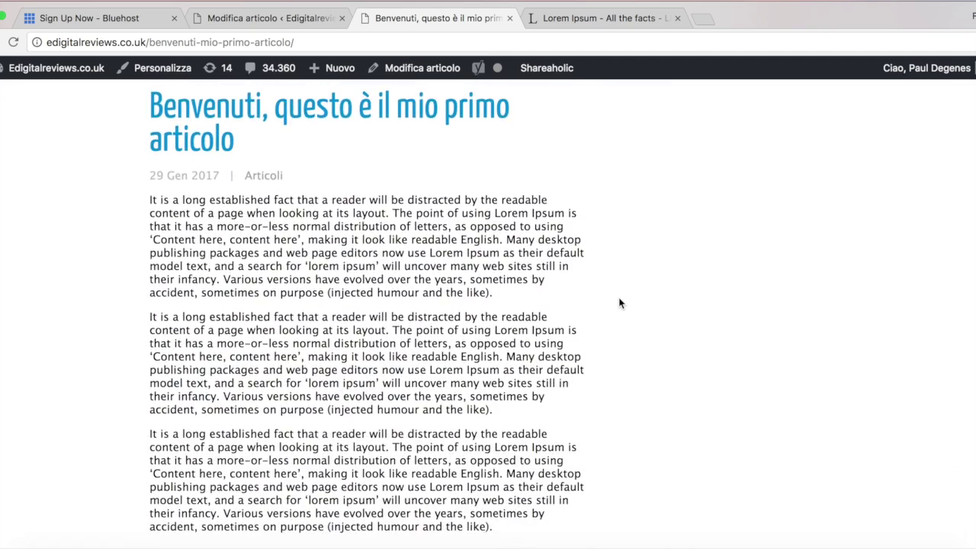
pyautogui.scroll(-3, 619, 304)
pyautogui.scroll(2, 619, 303)
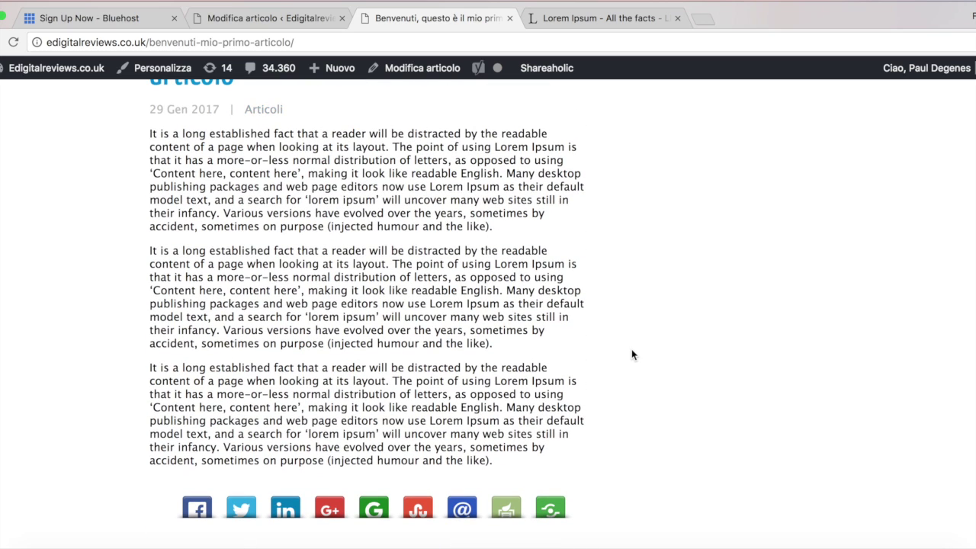
pyautogui.scroll(-3, 632, 353)
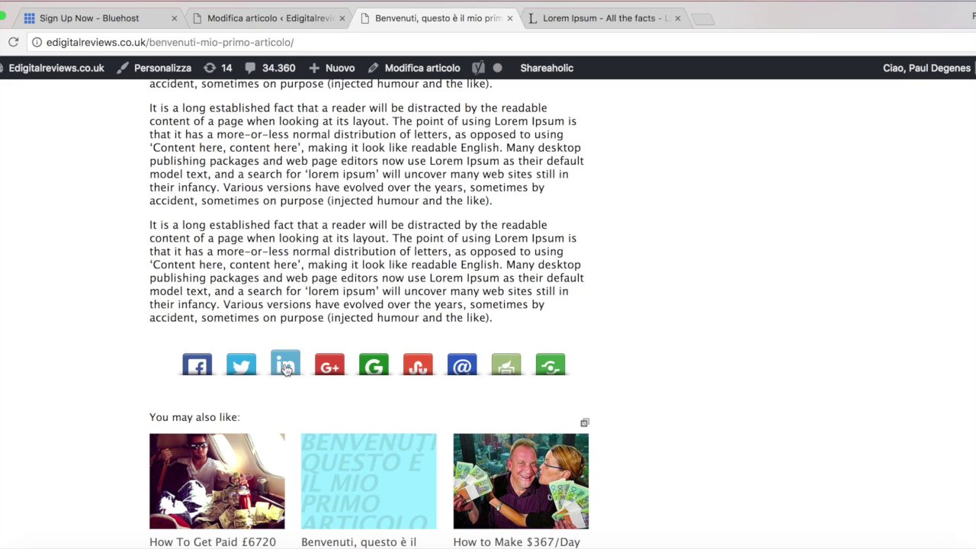
# Test the Twitter sharing option below the article, dismiss its windows and look over the "You may also like" suggestions
pyautogui.click(241, 365)
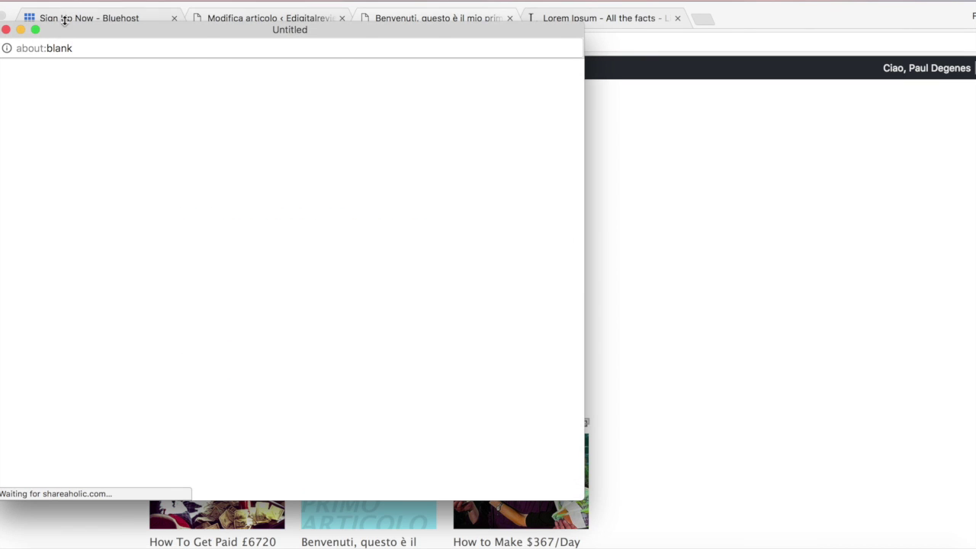
pyautogui.click(6, 29)
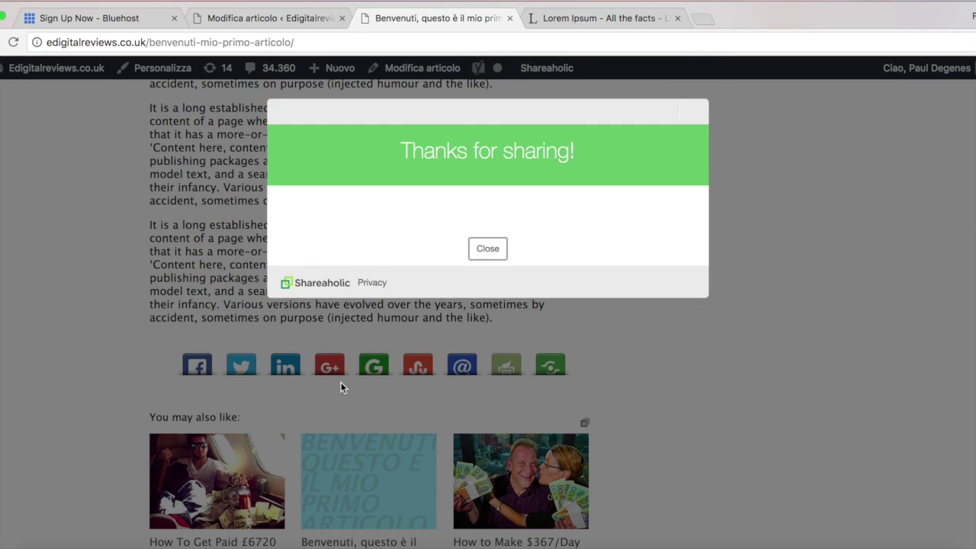
pyautogui.click(495, 412)
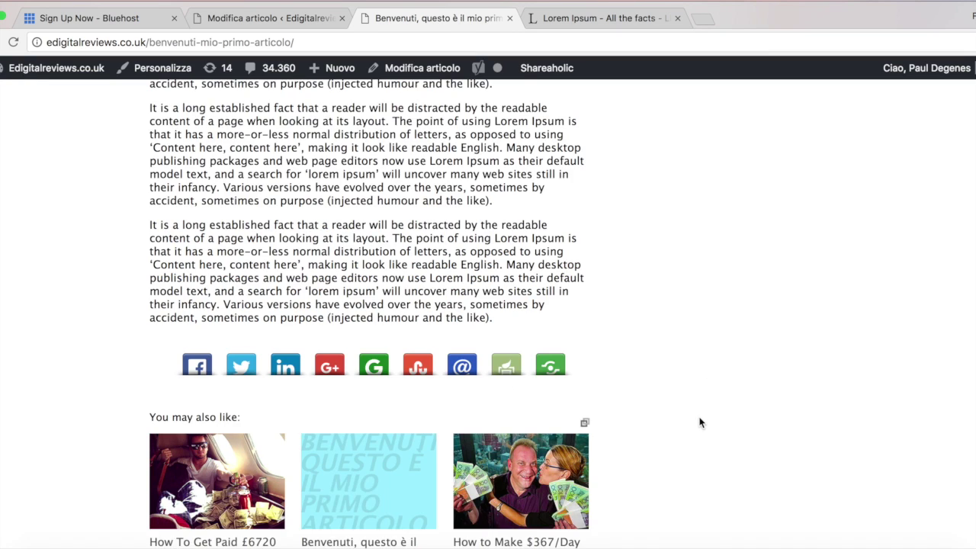
pyautogui.scroll(-4, 700, 422)
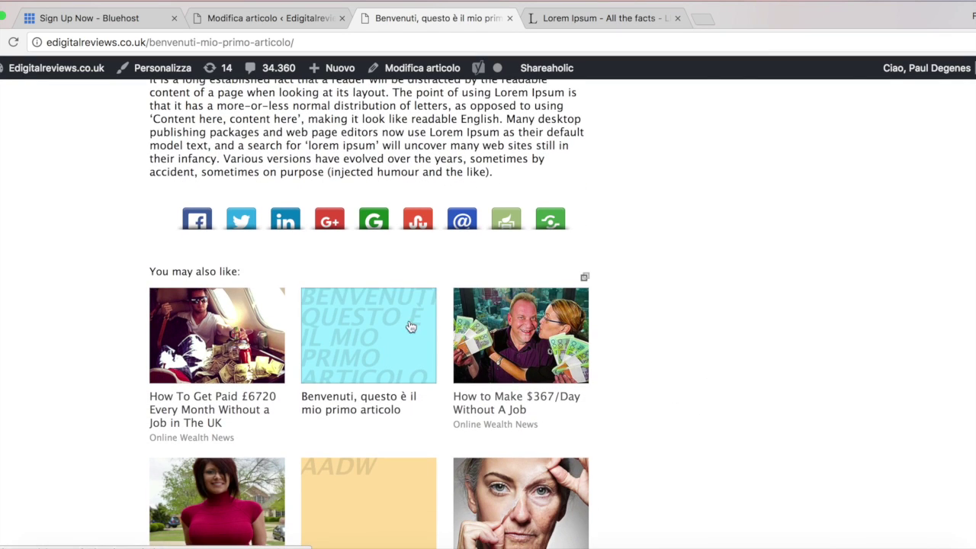
pyautogui.scroll(-4, 624, 395)
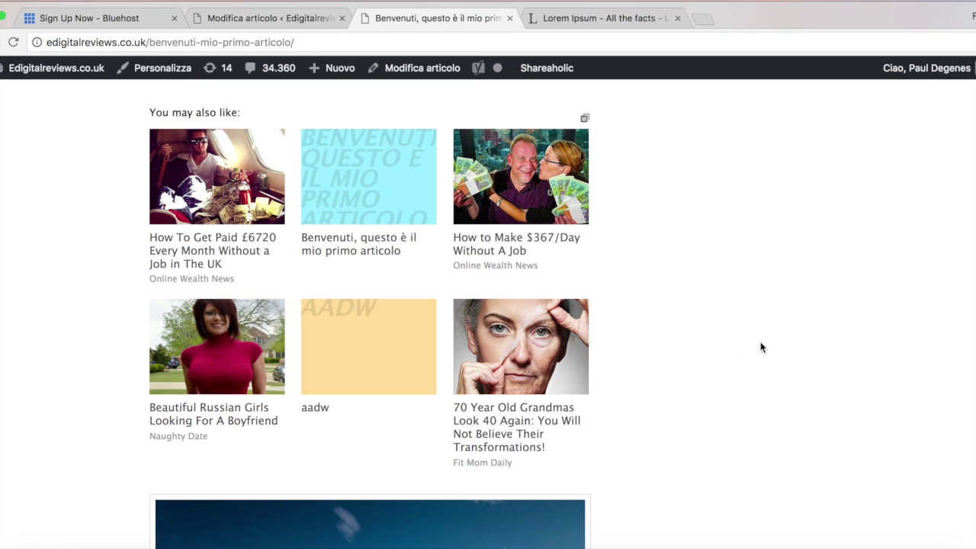
pyautogui.scroll(2, 760, 347)
pyautogui.scroll(10, 760, 346)
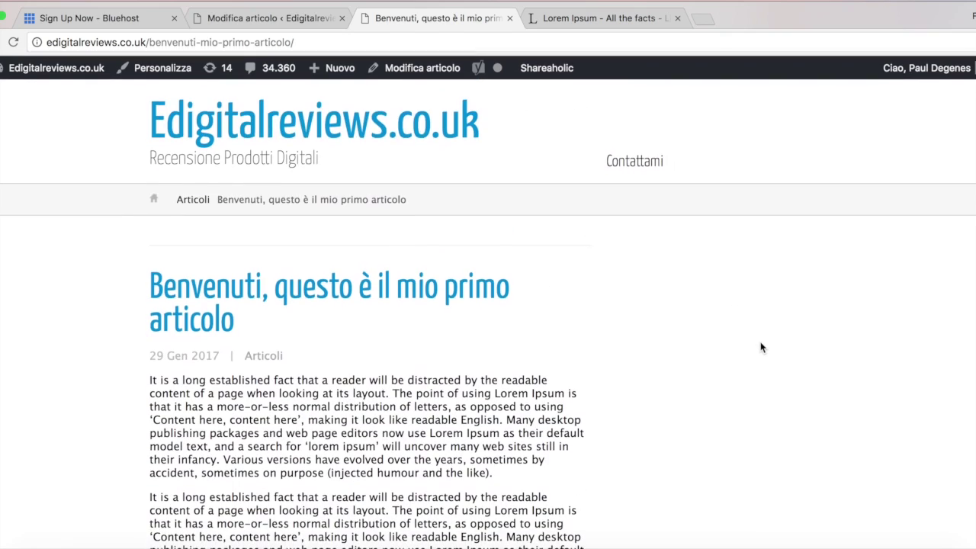
# Return to the article's editing page and place the cursor before the first paragraph of the body
pyautogui.click(255, 21)
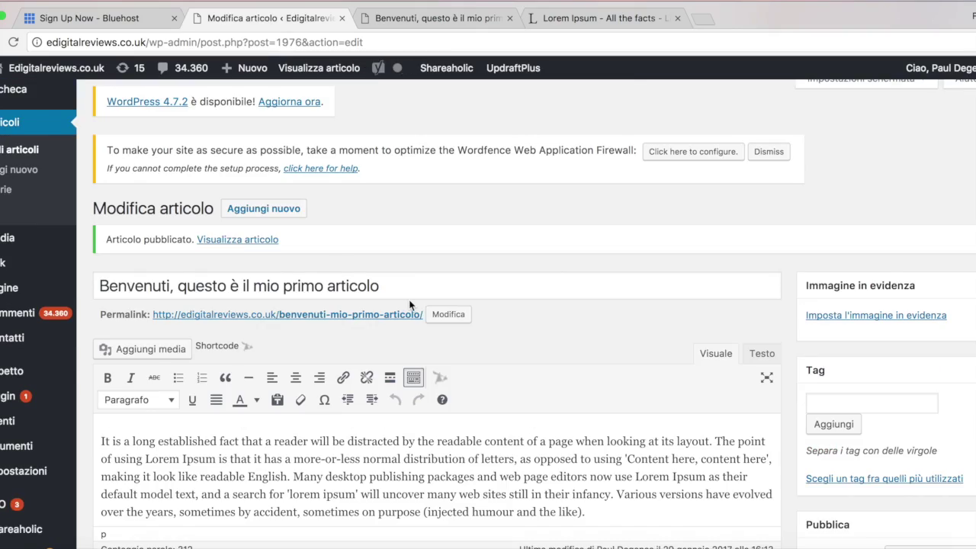
pyautogui.scroll(-4, 410, 303)
pyautogui.scroll(-1, 410, 304)
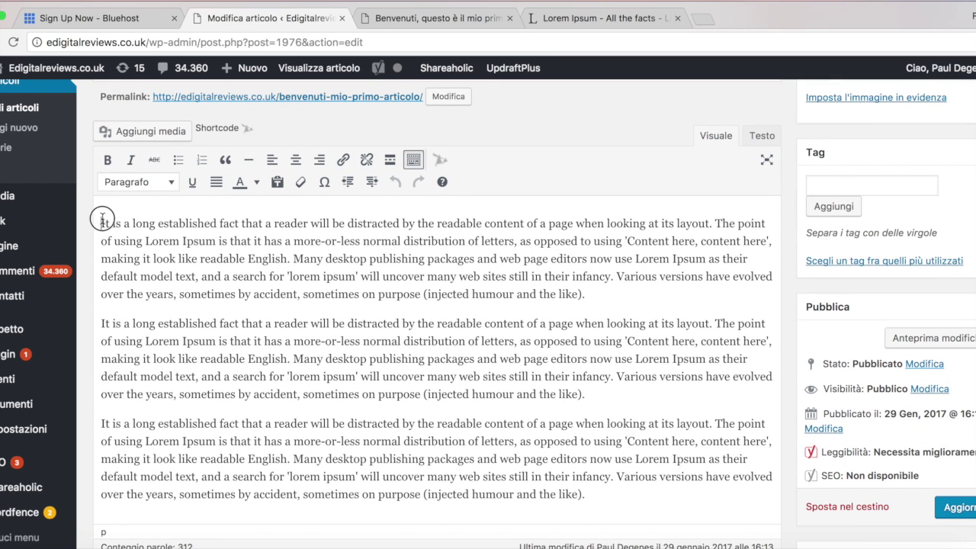
# Try to insert the sewing machine image 31-Qs-golcL.jpg from the media library before the first paragraph, and undo the insertion
pyautogui.click(158, 132)
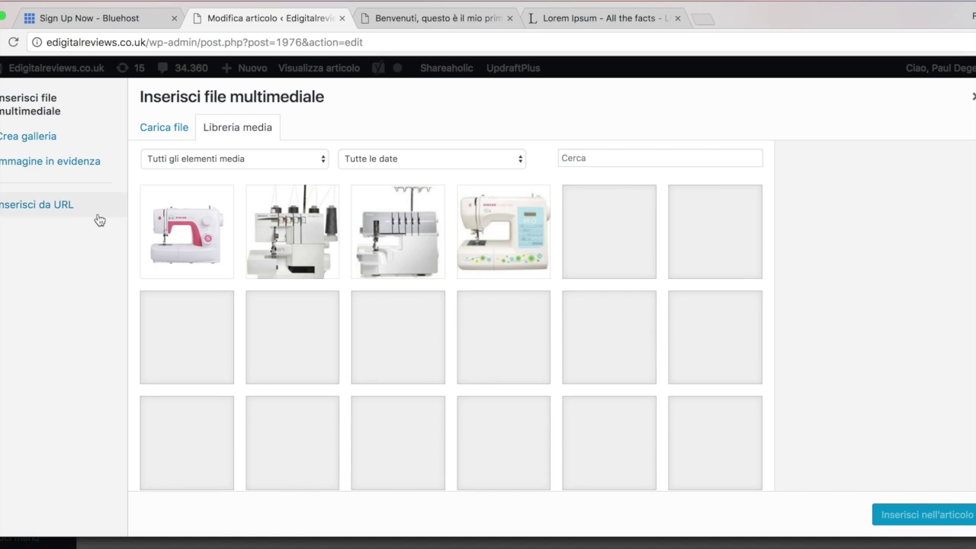
pyautogui.click(500, 241)
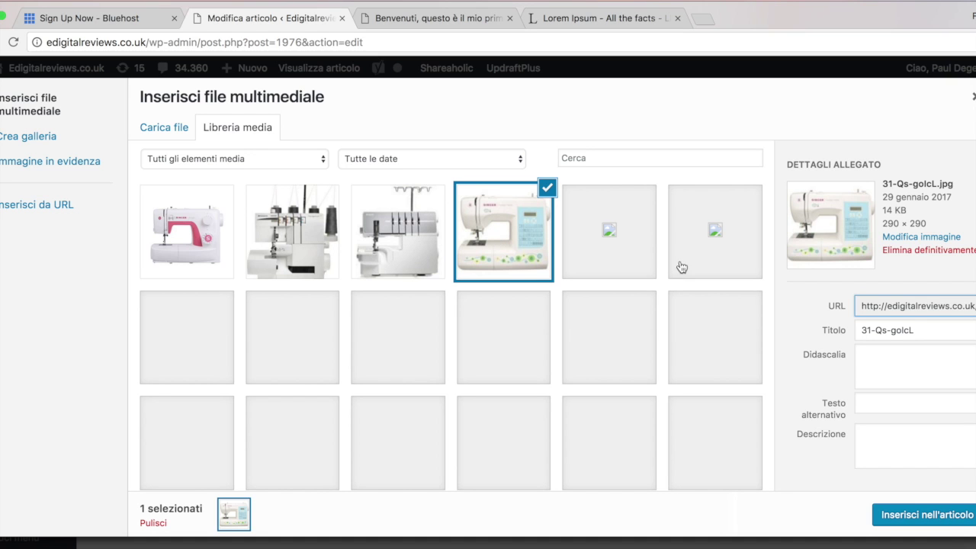
pyautogui.click(888, 513)
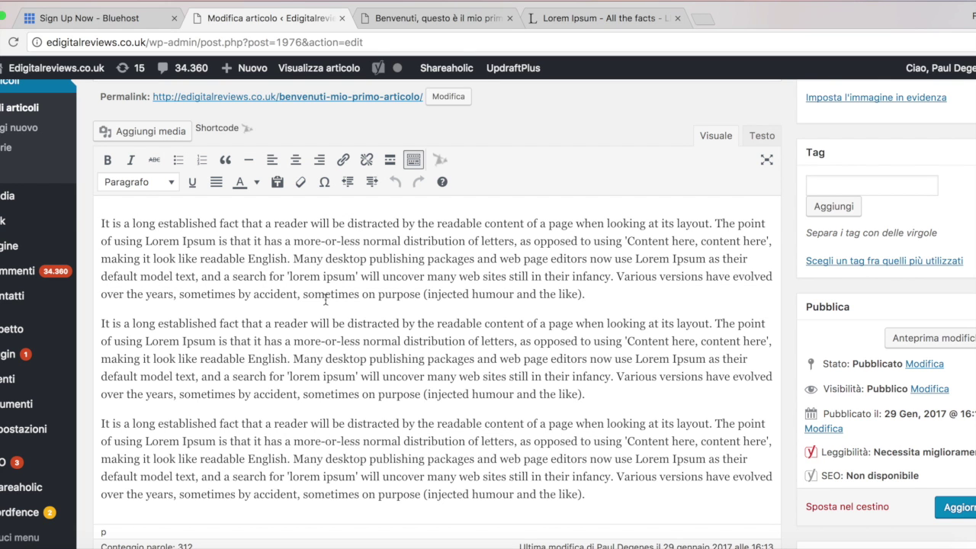
pyautogui.scroll(3, 358, 320)
pyautogui.scroll(-4, 396, 344)
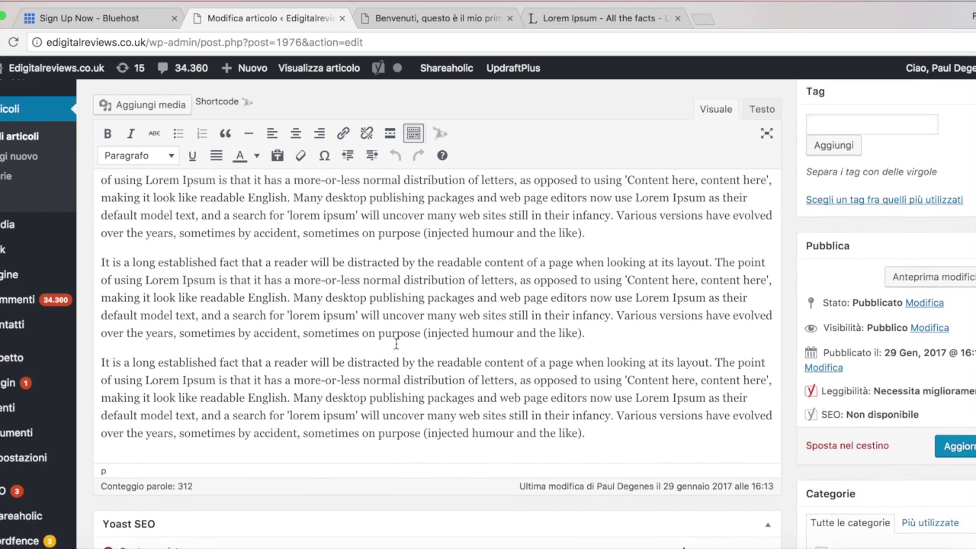
pyautogui.scroll(2, 396, 343)
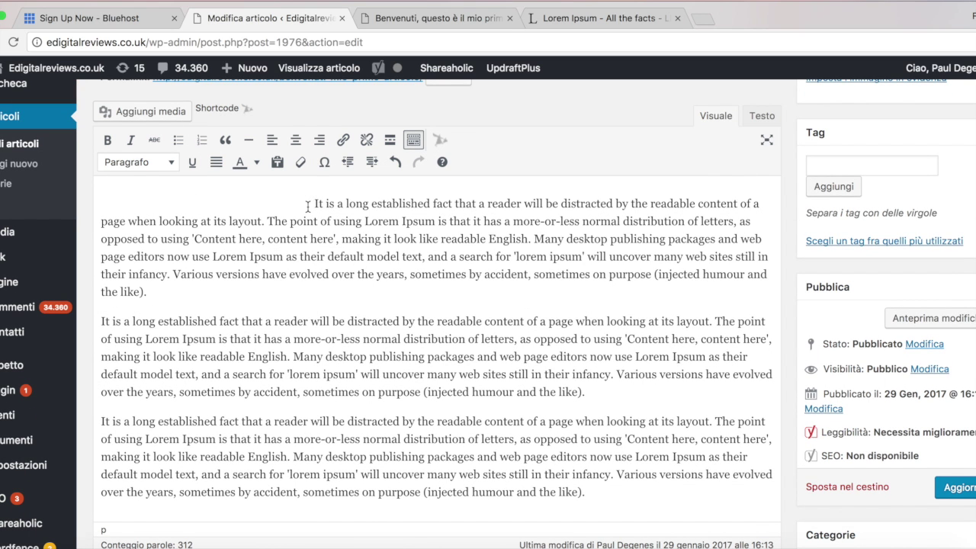
pyautogui.press('super+z')
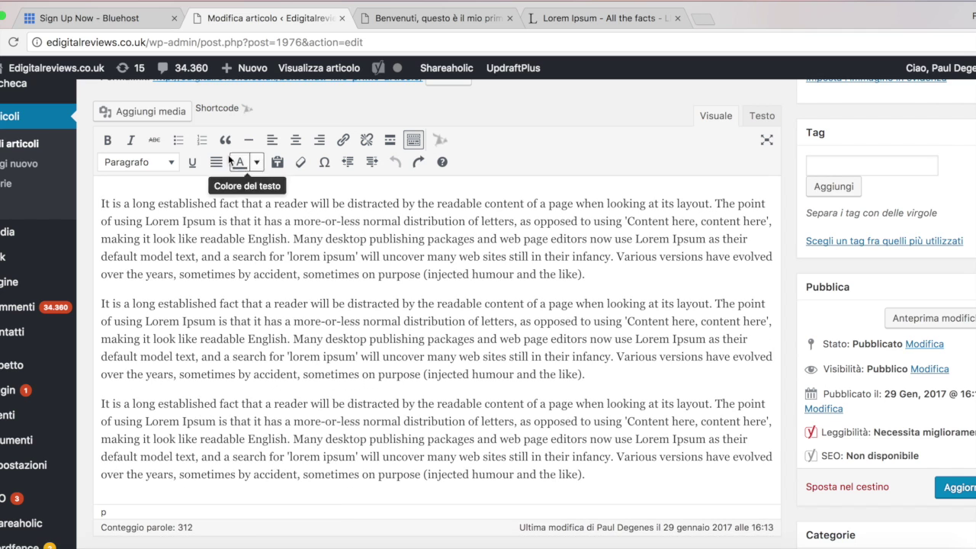
# Insert the Singer sewing machine image with the light-blue panel from the media library before the first paragraph
pyautogui.click(142, 112)
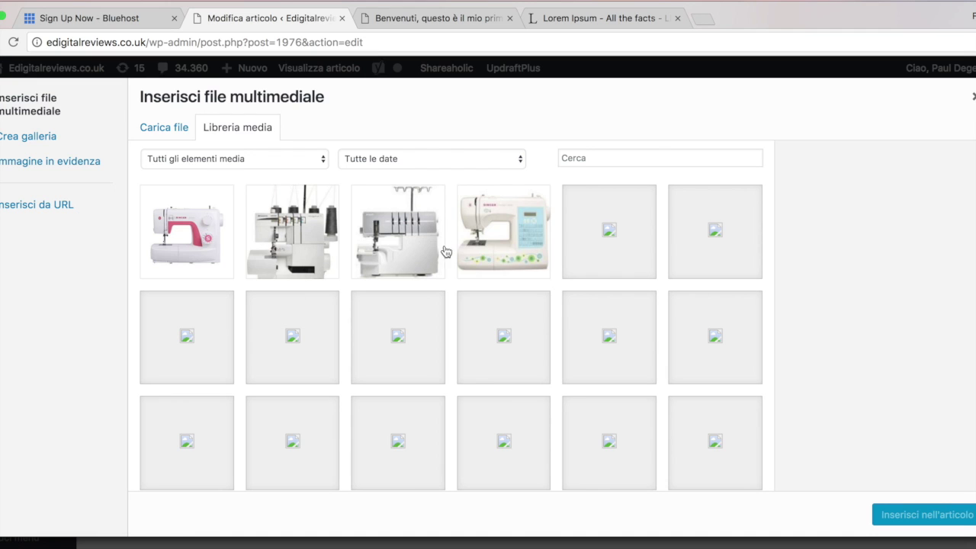
pyautogui.click(469, 241)
pyautogui.click(885, 514)
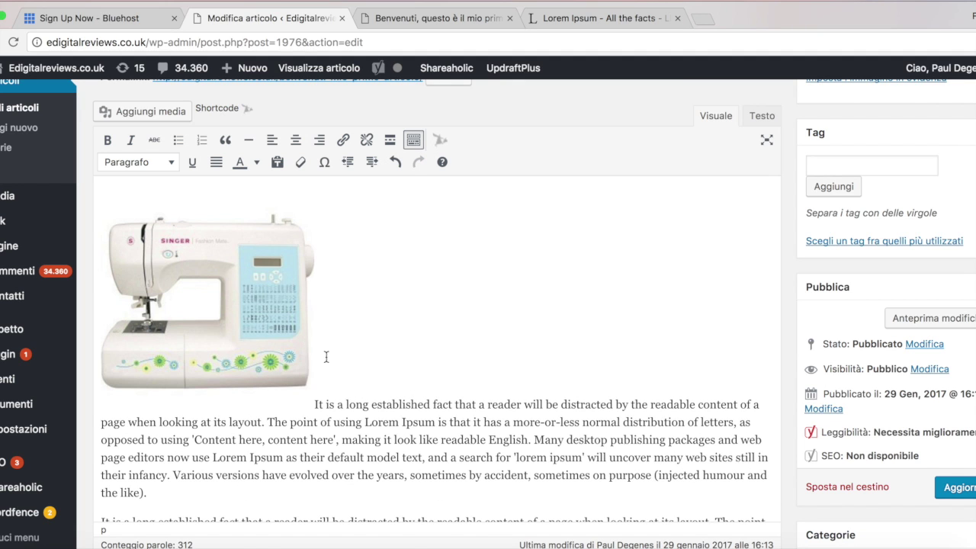
# Align the sewing machine image left so the text wraps around it, and make the image slightly smaller
pyautogui.click(250, 328)
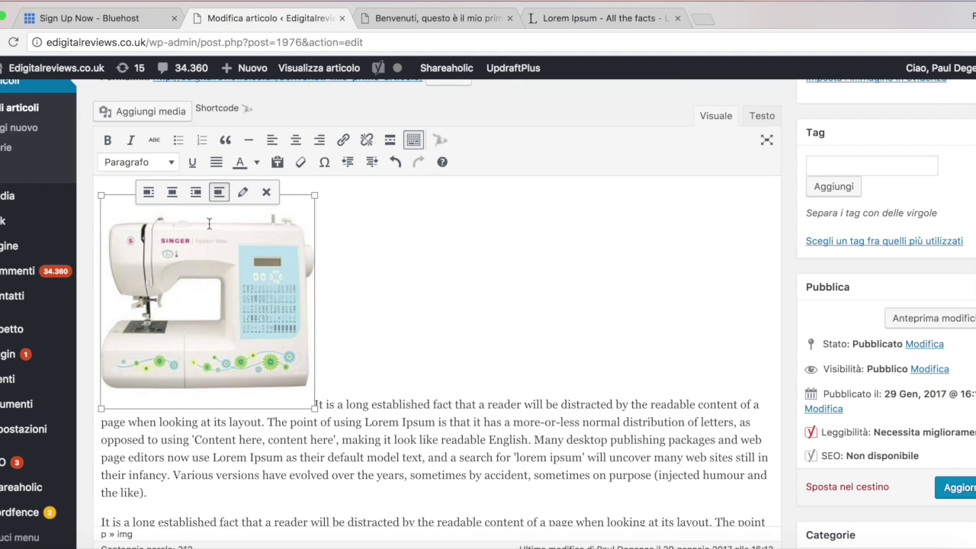
pyautogui.click(148, 192)
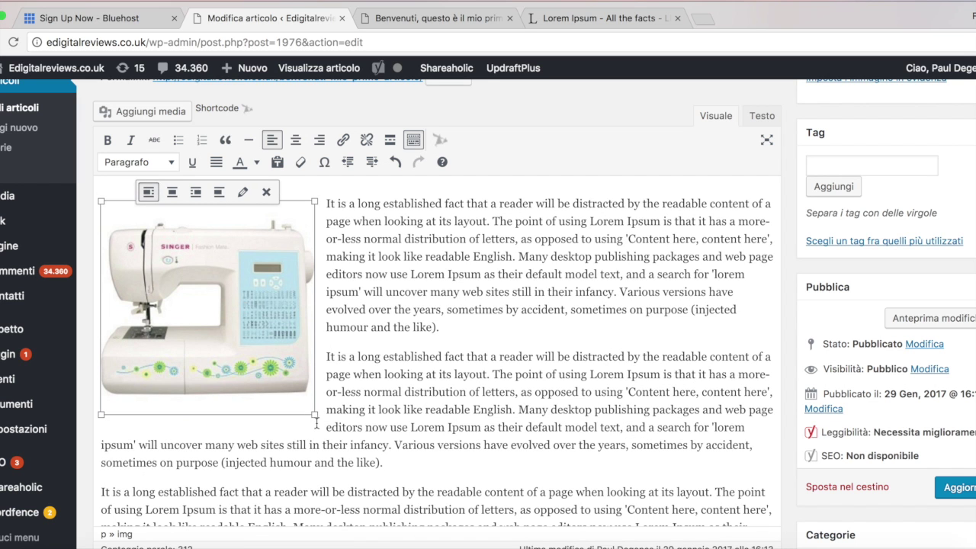
pyautogui.moveTo(313, 412); pyautogui.dragTo(275, 381)
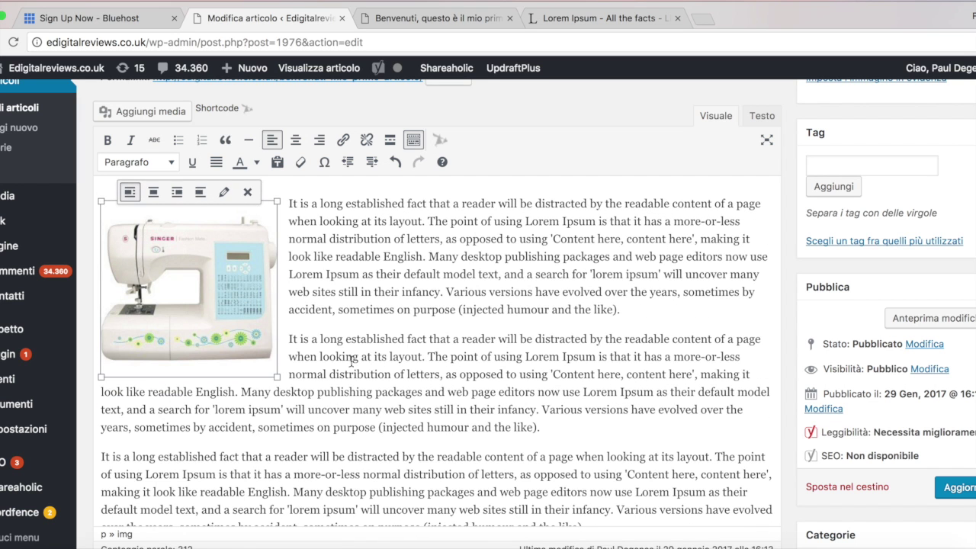
# Update the article and reload its public page to check the image beside the text
pyautogui.click(955, 487)
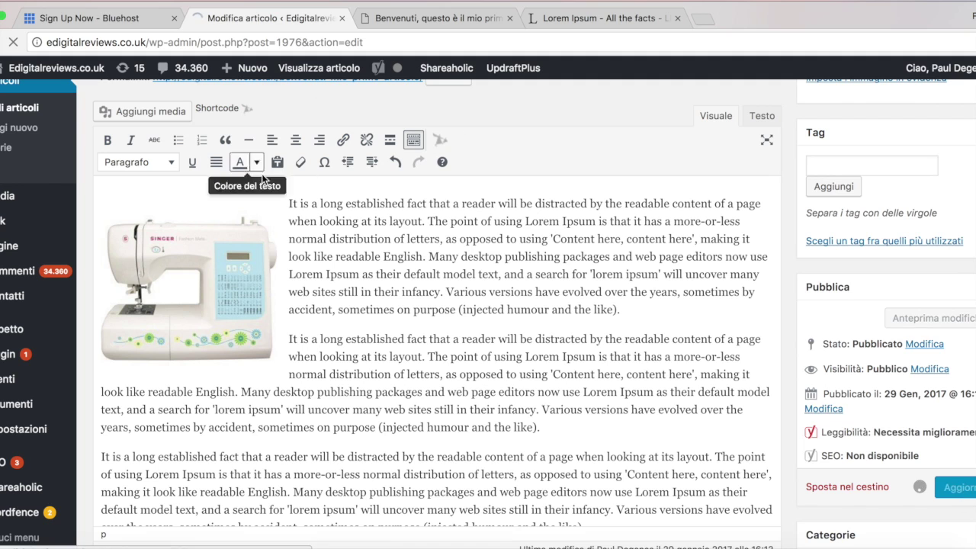
pyautogui.click(428, 19)
pyautogui.click(13, 42)
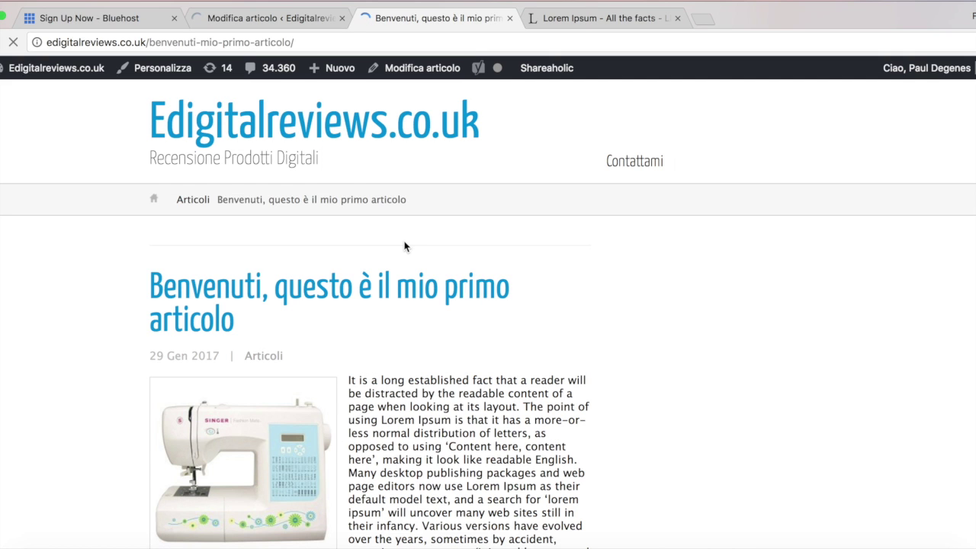
pyautogui.scroll(-5, 410, 256)
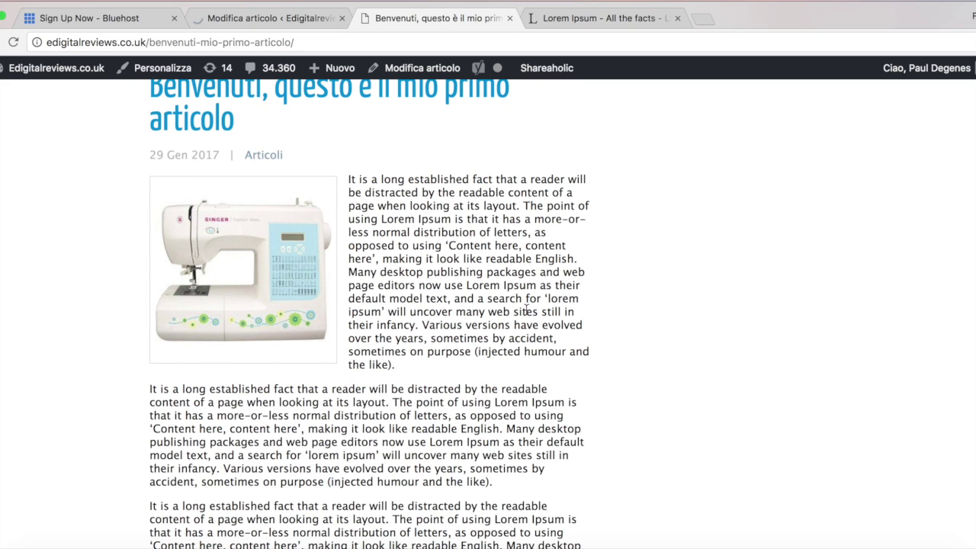
# Return to the article editor and add an empty line between the second and third paragraphs
pyautogui.click(275, 19)
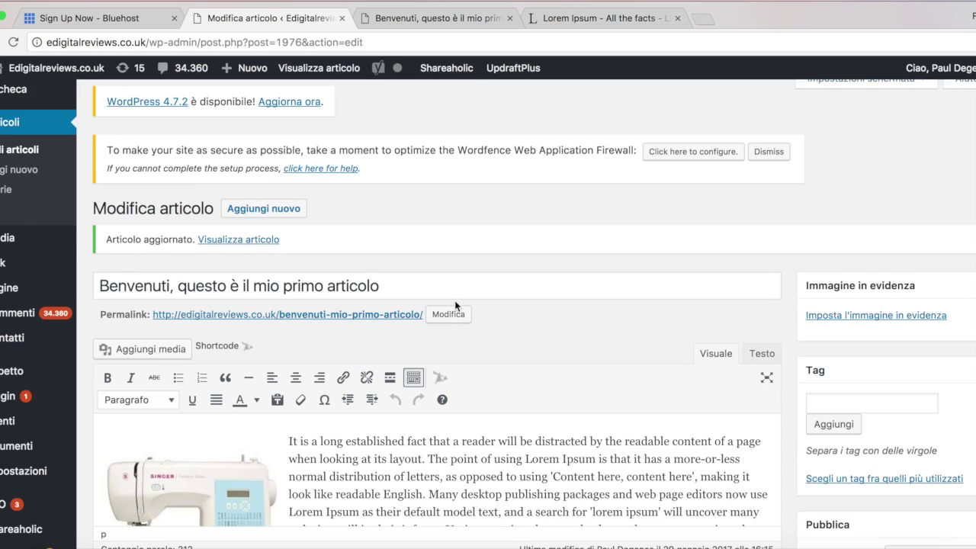
pyautogui.scroll(-2, 455, 302)
pyautogui.scroll(2, 526, 399)
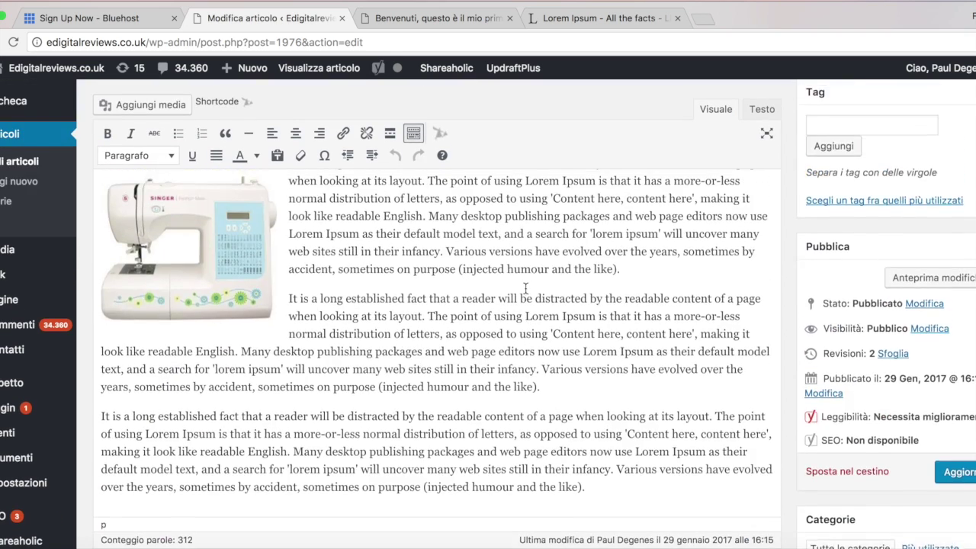
pyautogui.click(554, 388)
pyautogui.press('Return')
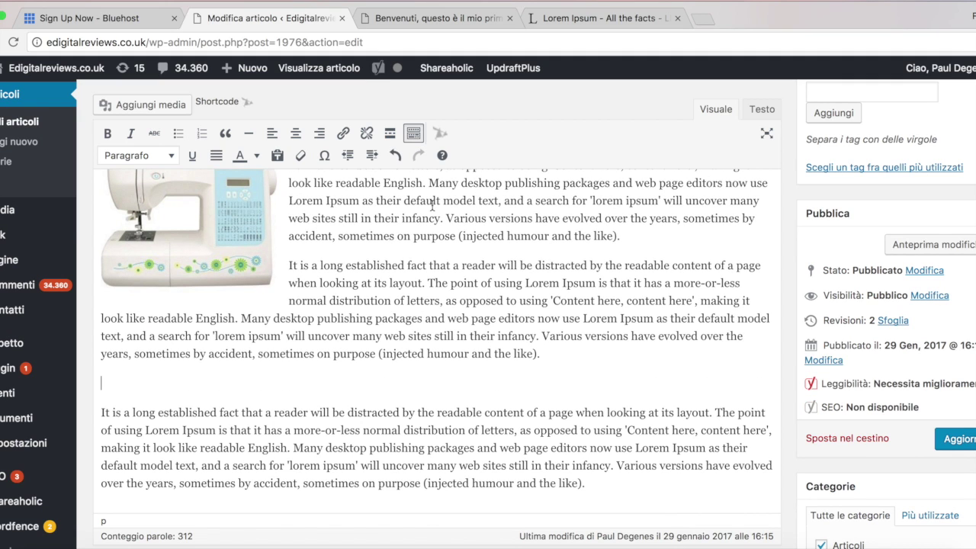
# Insert a gallery of the first three media library images on the empty line between the second and third paragraphs, and update the article
pyautogui.click(142, 105)
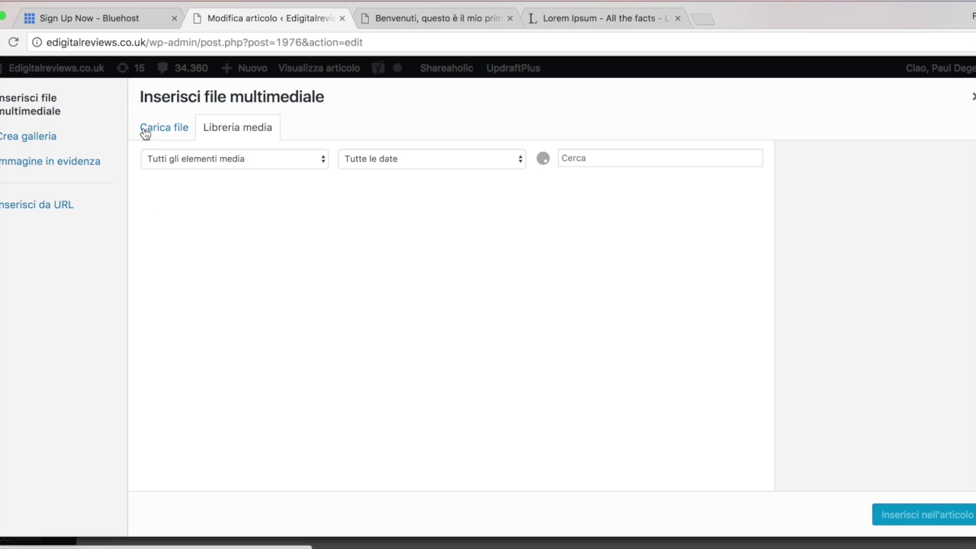
pyautogui.click(16, 138)
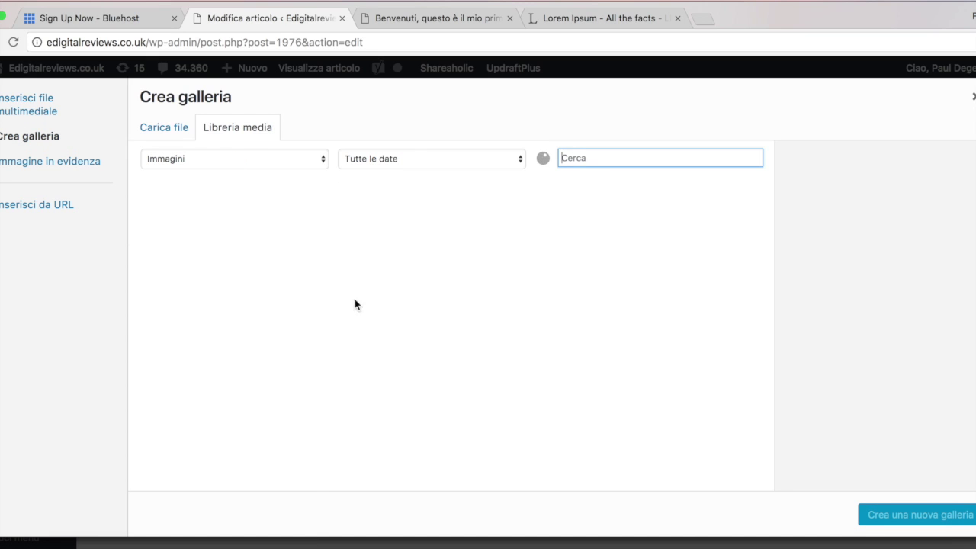
pyautogui.click(207, 232)
pyautogui.click(292, 233)
pyautogui.click(398, 233)
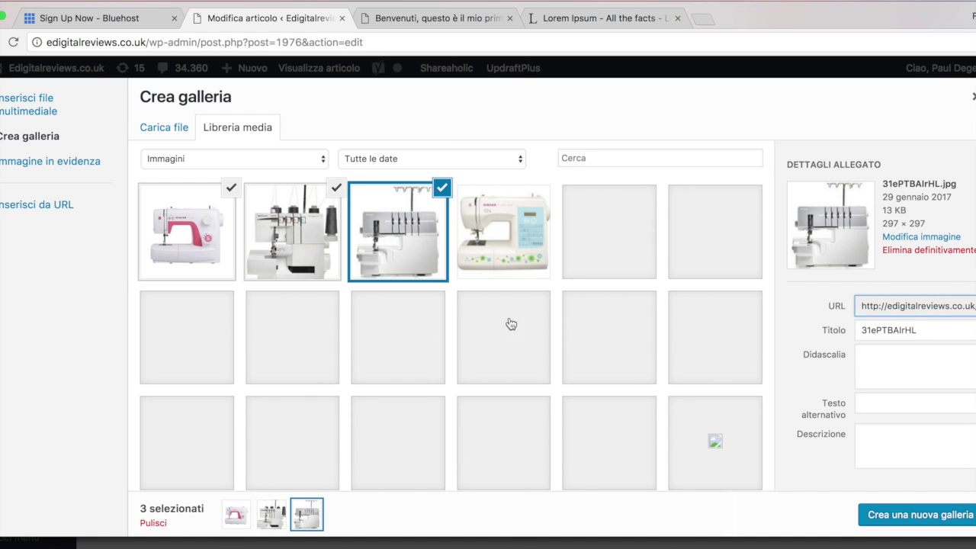
pyautogui.click(902, 515)
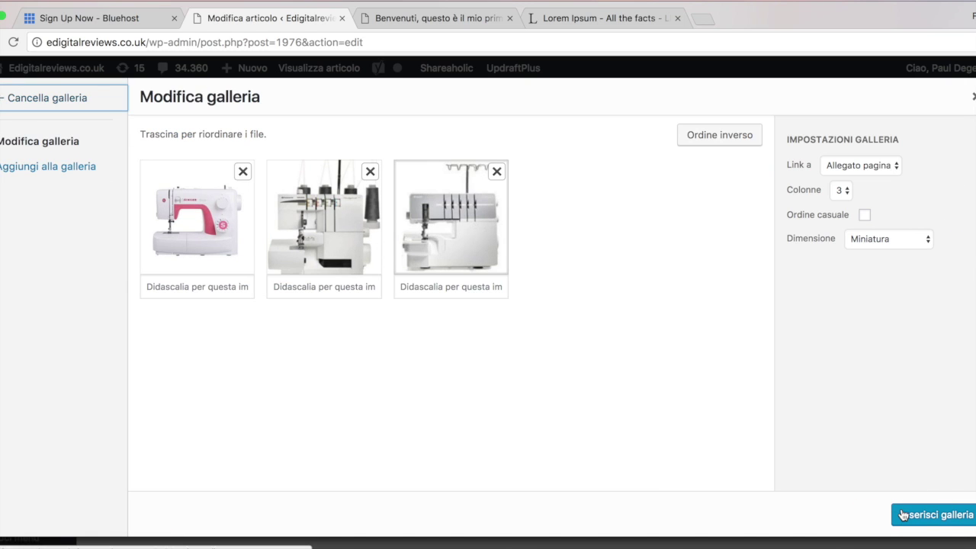
pyautogui.click(951, 510)
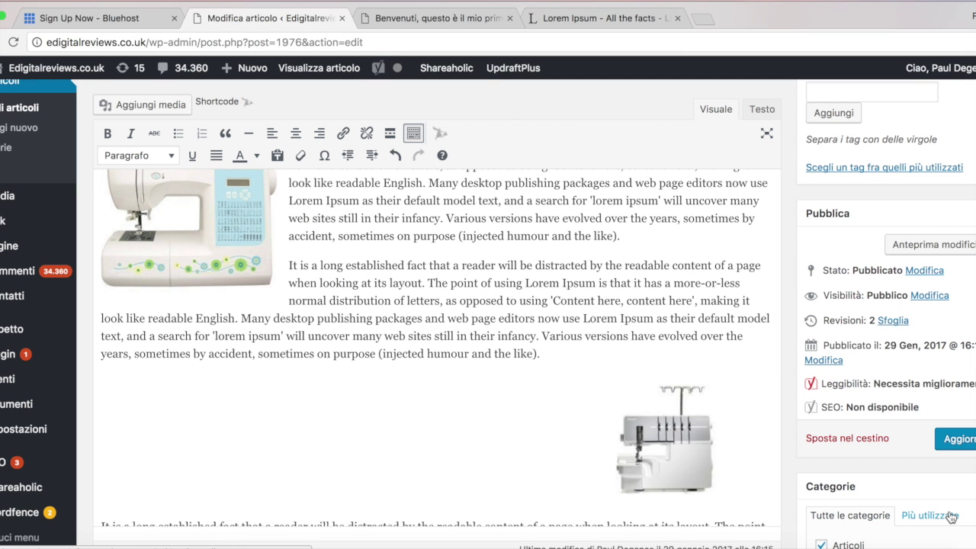
pyautogui.scroll(-3, 632, 364)
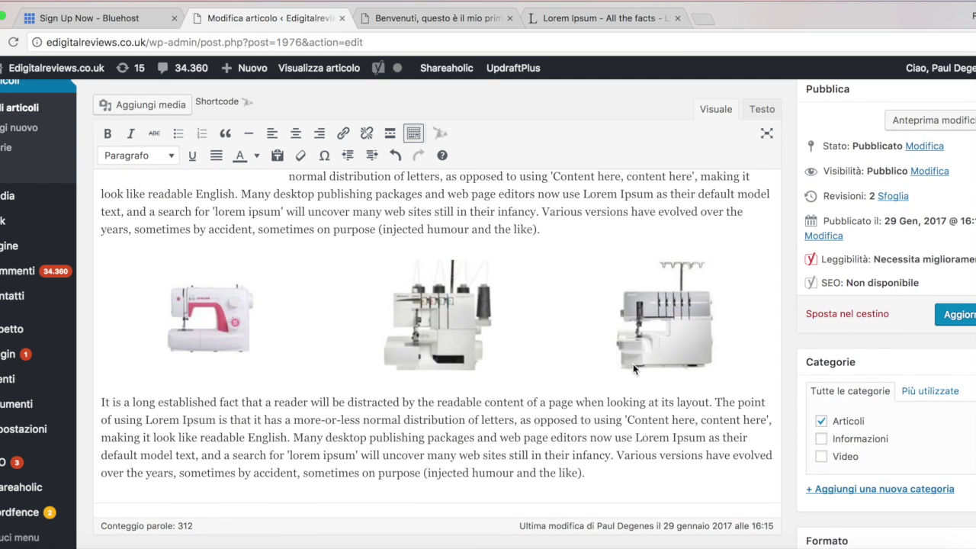
pyautogui.click(956, 314)
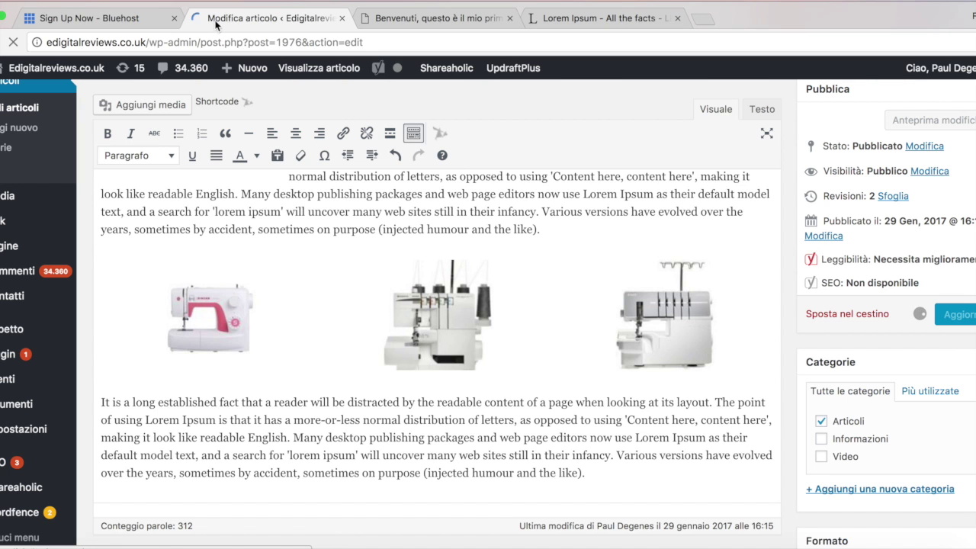
# Reload the article's public page and check how the image gallery sits between the paragraphs
pyautogui.click(405, 22)
pyautogui.press('super+r')
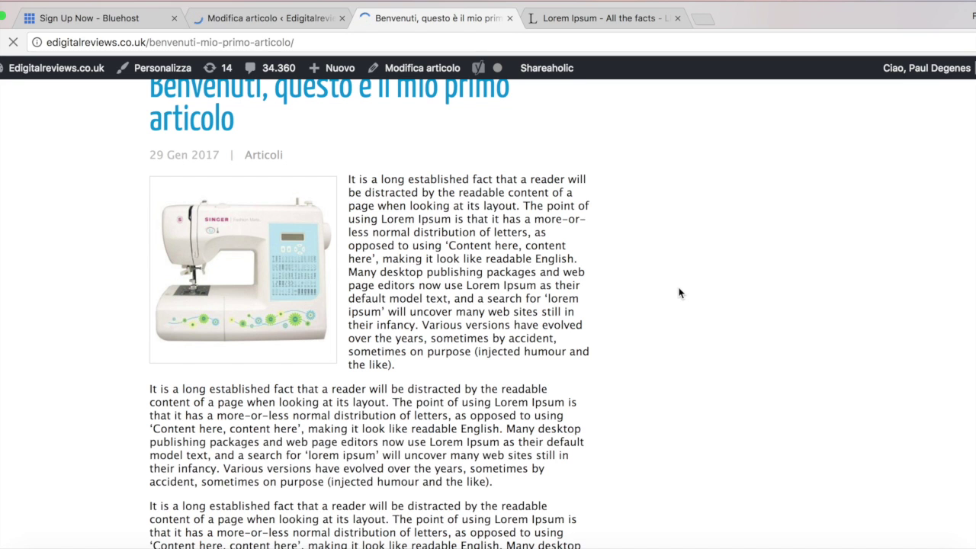
pyautogui.scroll(-4, 678, 292)
pyautogui.scroll(4, 679, 293)
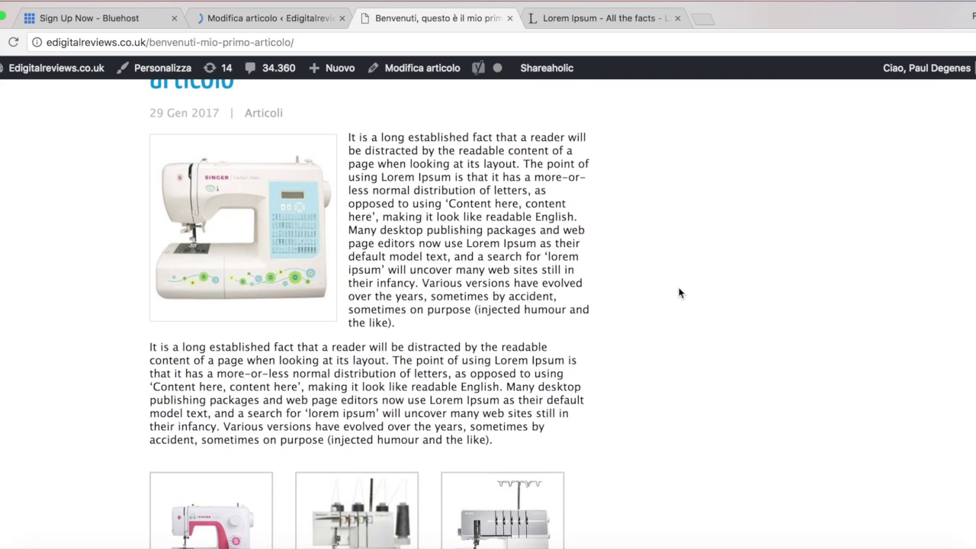
pyautogui.scroll(-15, 321, 236)
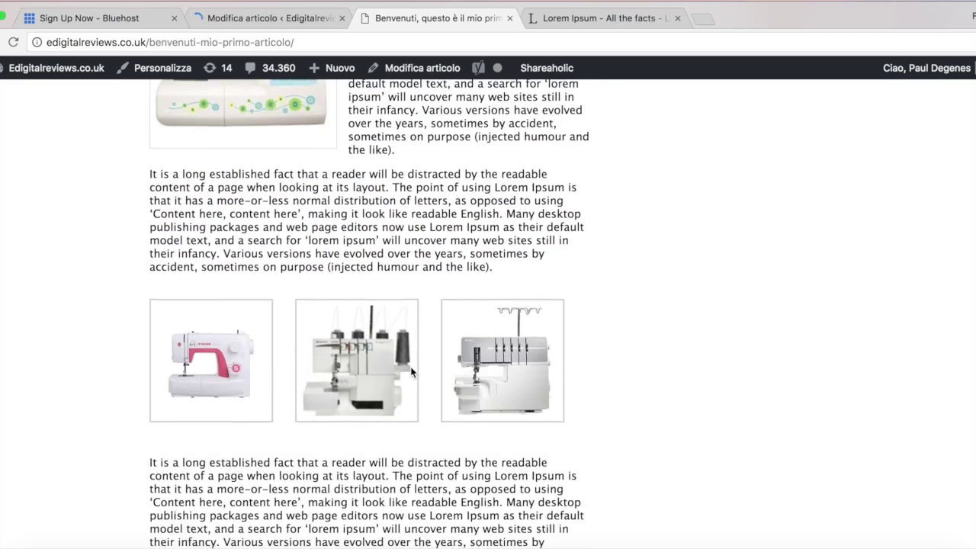
pyautogui.scroll(10, 412, 373)
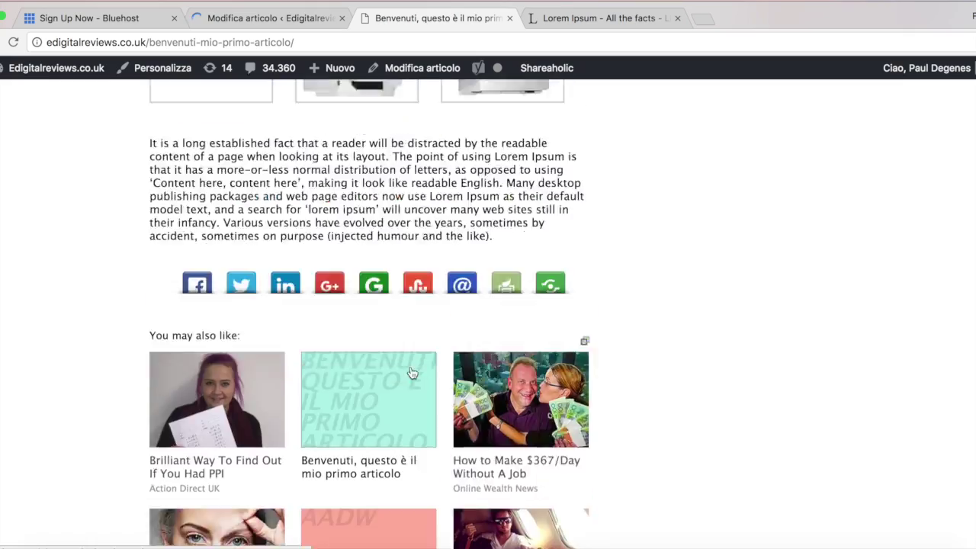
pyautogui.scroll(5, 412, 373)
pyautogui.scroll(-3, 412, 372)
pyautogui.scroll(-4, 410, 370)
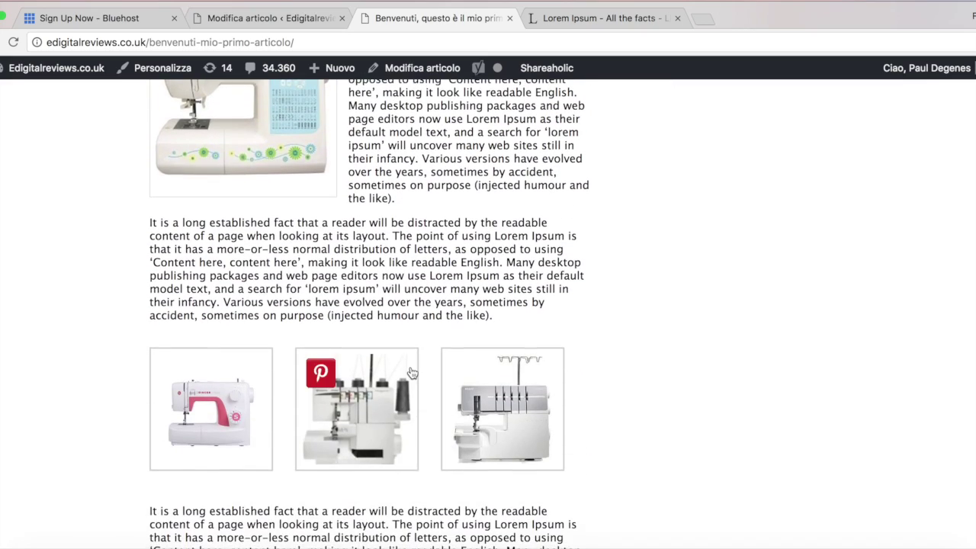
pyautogui.scroll(10, 257, 122)
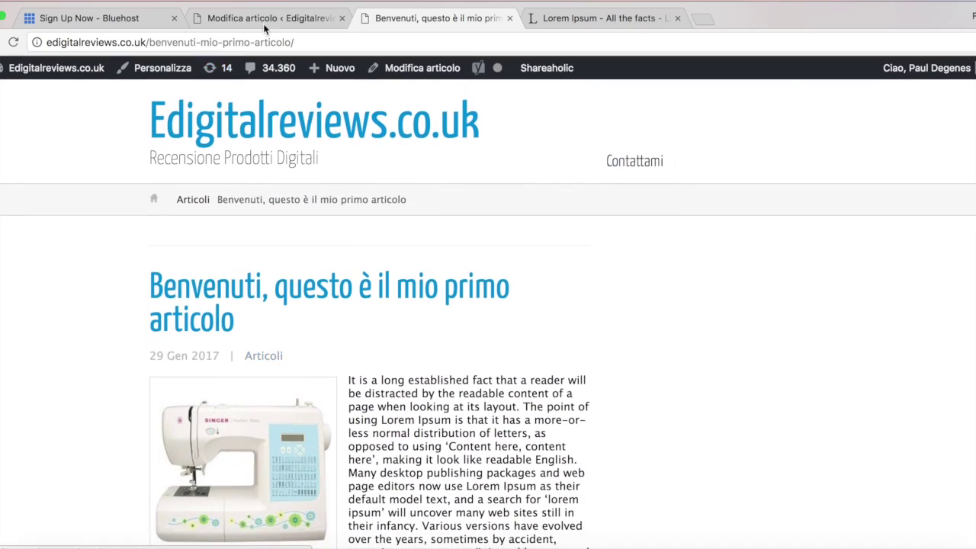
# Return to the article editor, add an empty line after the last paragraph, and show the content as HTML text
pyautogui.click(266, 19)
pyautogui.scroll(-10, 533, 414)
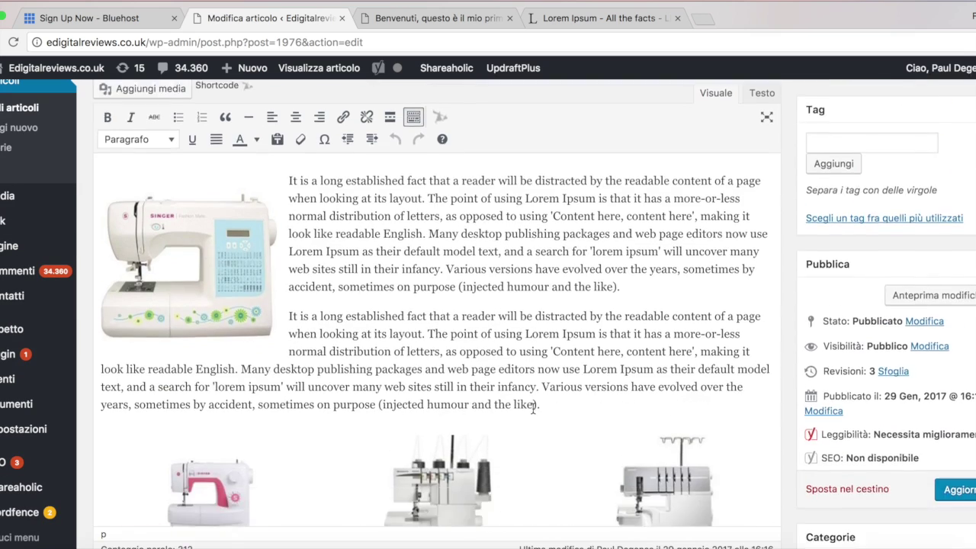
pyautogui.click(601, 403)
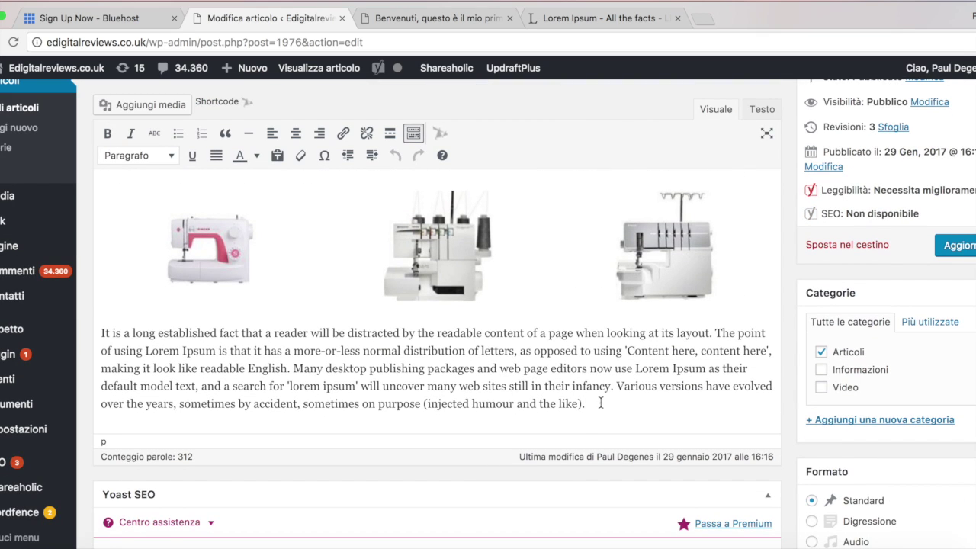
pyautogui.press('Return')
pyautogui.click(763, 109)
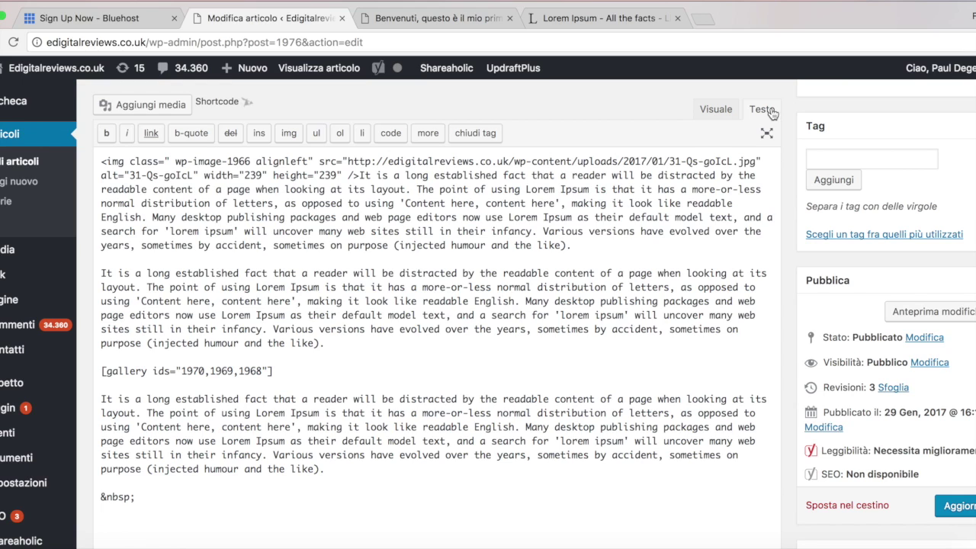
pyautogui.scroll(-3, 127, 356)
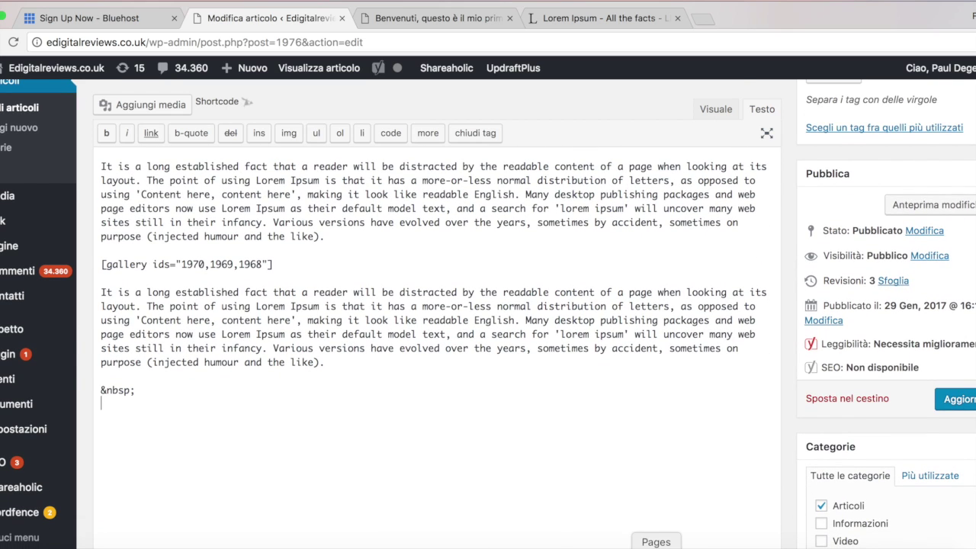
# Switch to the Pages notes document and copy the YouTube iframe embed code below the Bluehost link
pyautogui.click(657, 542)
pyautogui.scroll(-10, 321, 406)
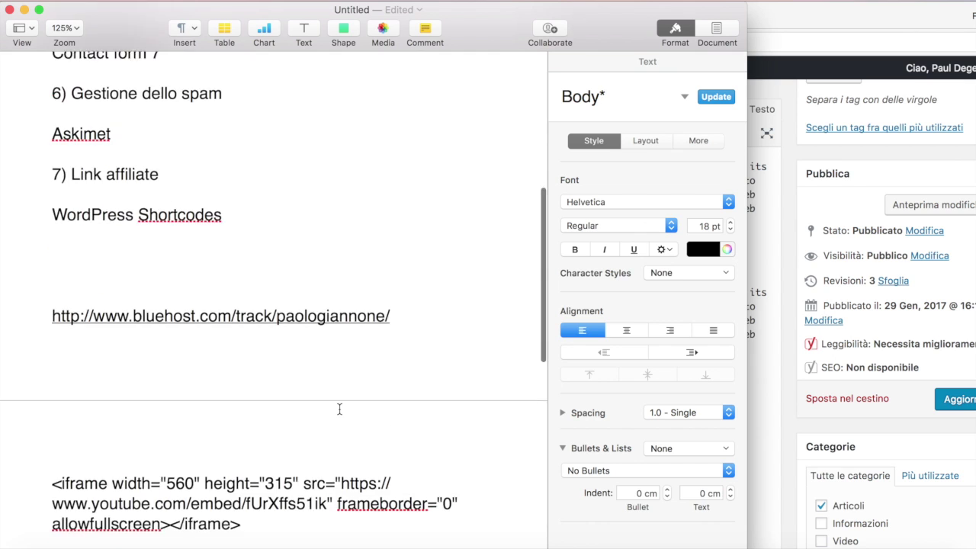
pyautogui.moveTo(46, 350); pyautogui.dragTo(244, 394)
pyautogui.rightClick(146, 391)
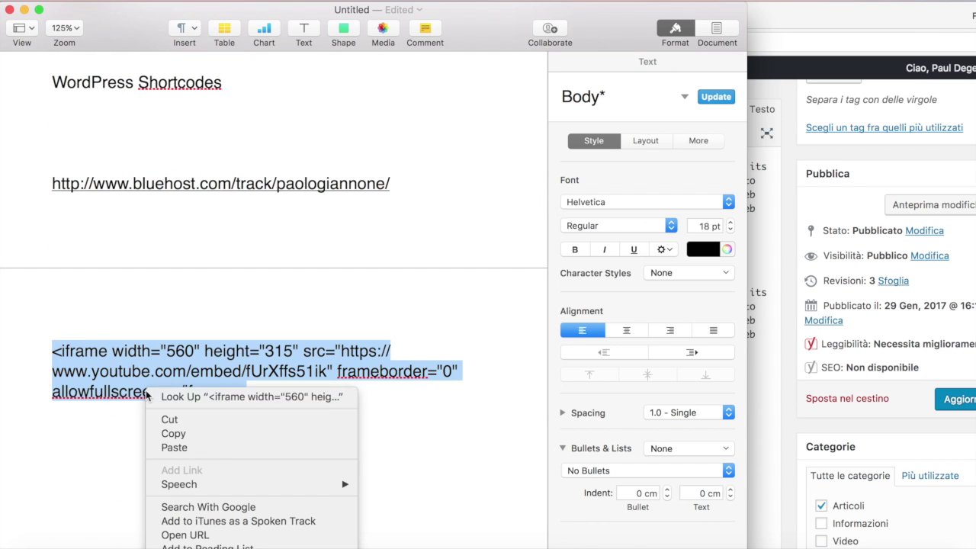
pyautogui.click(185, 432)
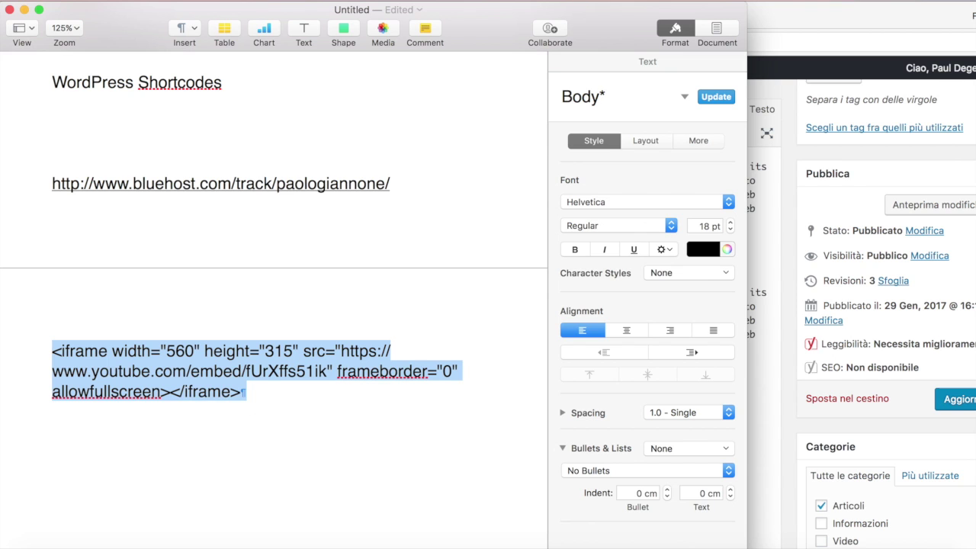
# Paste the YouTube iframe code below the final &nbsp; in the article's HTML and update the article
pyautogui.click(770, 460)
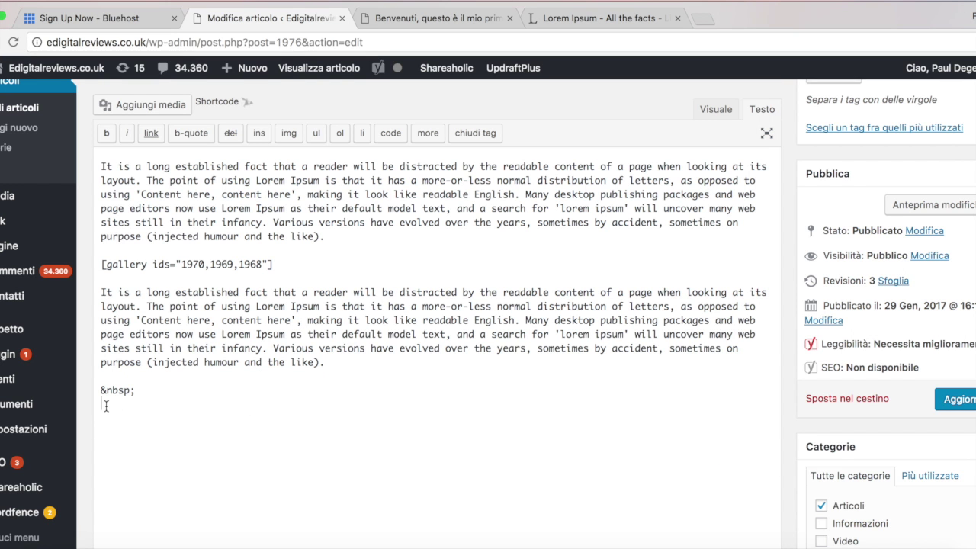
pyautogui.press('super+v')
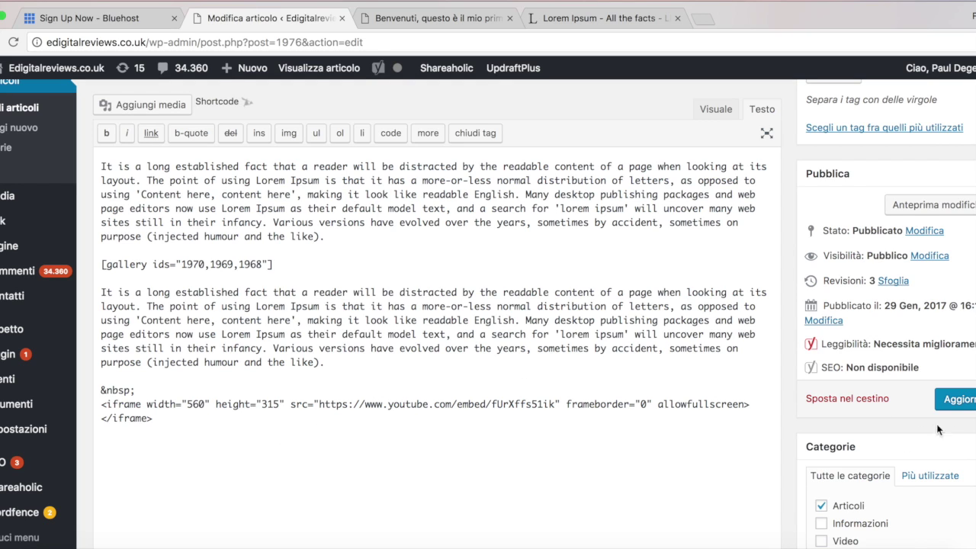
pyautogui.click(962, 400)
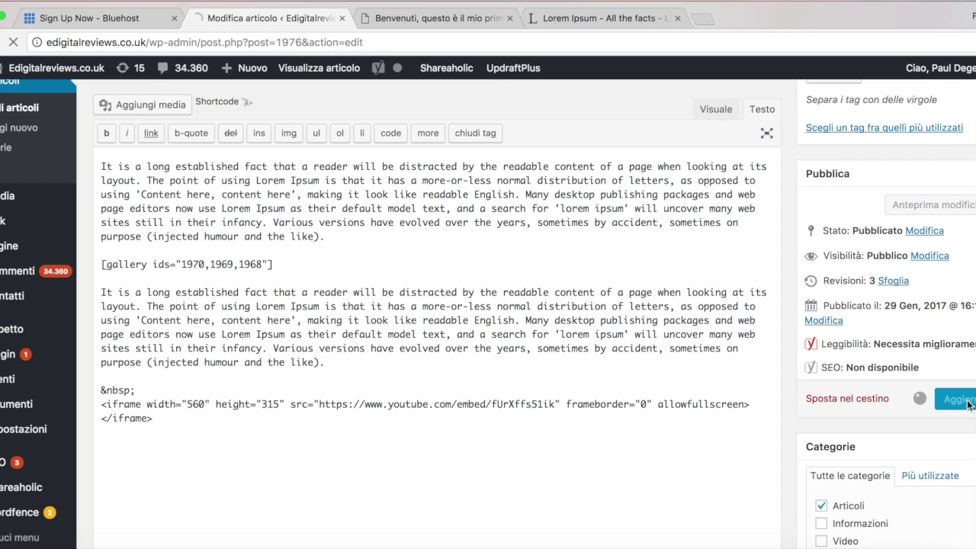
# Reload the article's public page and check the image, the gallery and the embedded video below the last paragraph
pyautogui.click(413, 19)
pyautogui.click(13, 42)
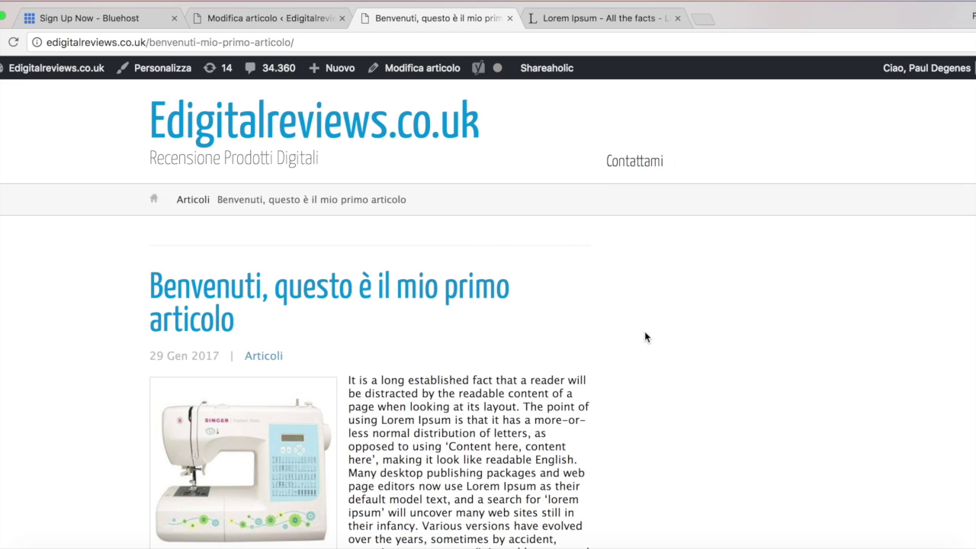
pyautogui.scroll(-10, 644, 337)
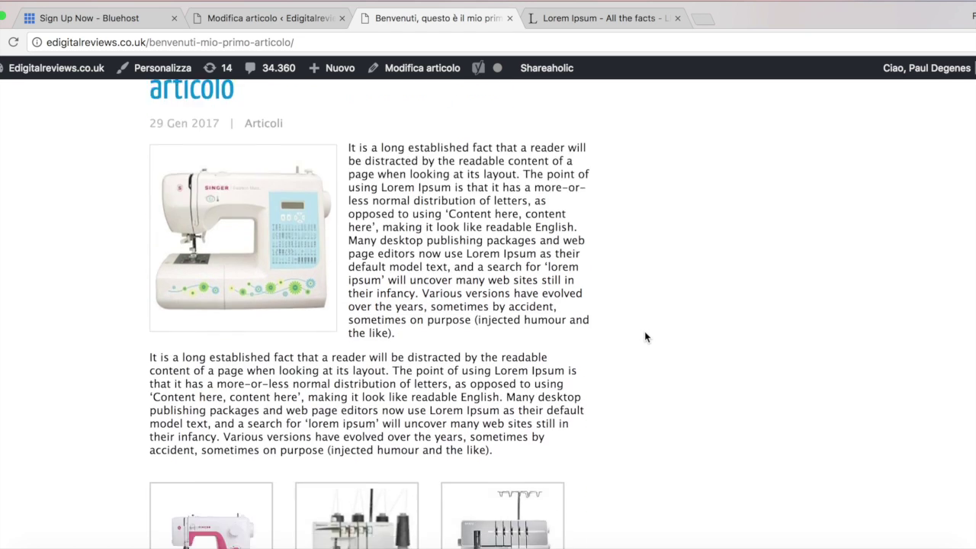
pyautogui.scroll(-4, 645, 337)
pyautogui.scroll(3, 645, 337)
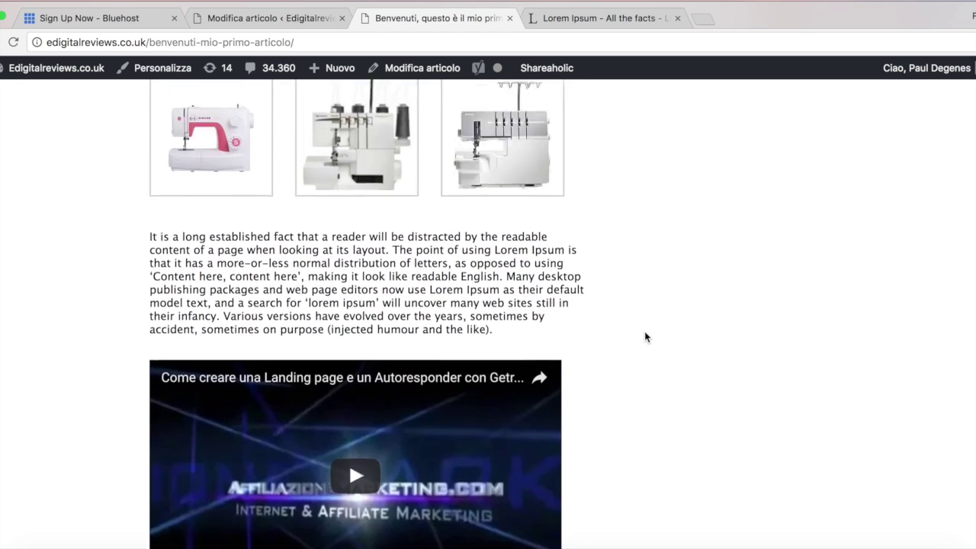
pyautogui.scroll(7, 399, 463)
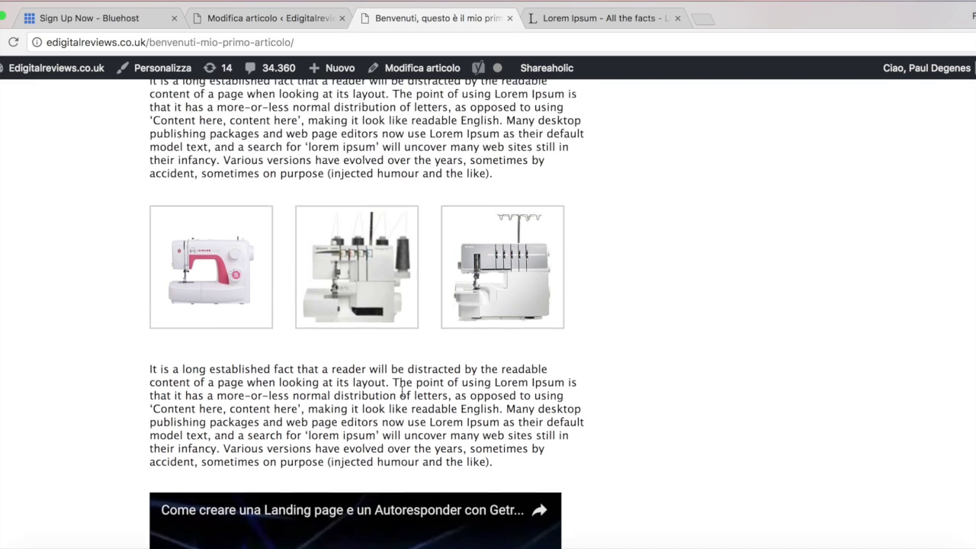
pyautogui.scroll(-5, 402, 392)
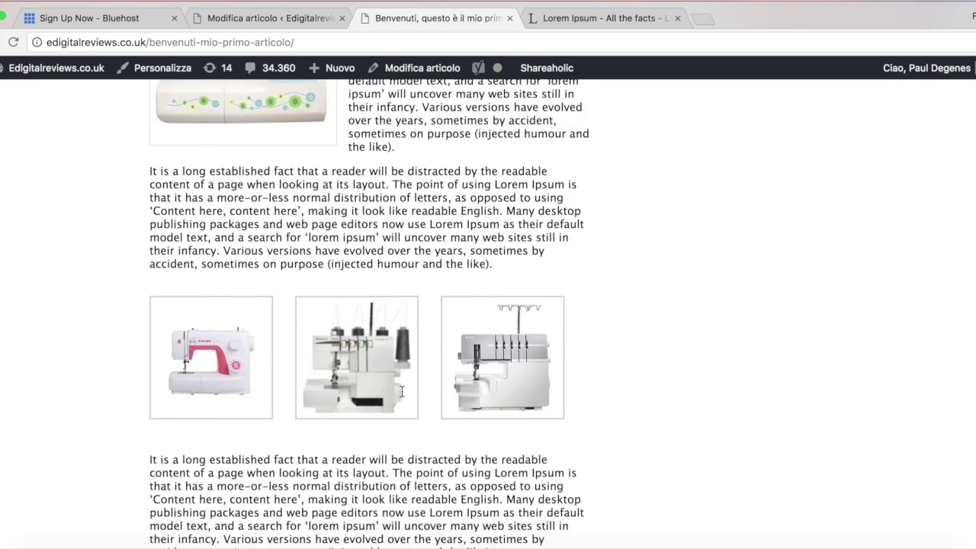
pyautogui.scroll(-7, 402, 392)
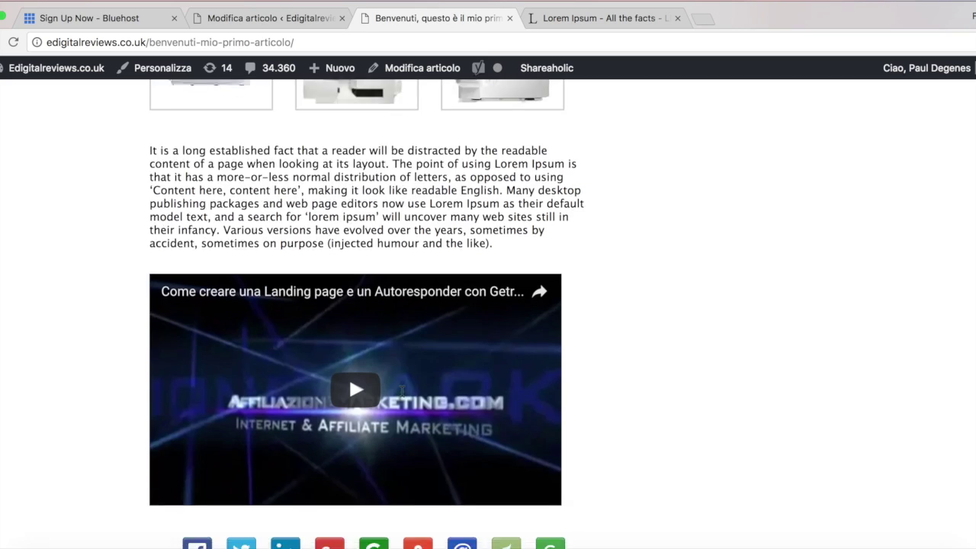
pyautogui.scroll(10, 402, 391)
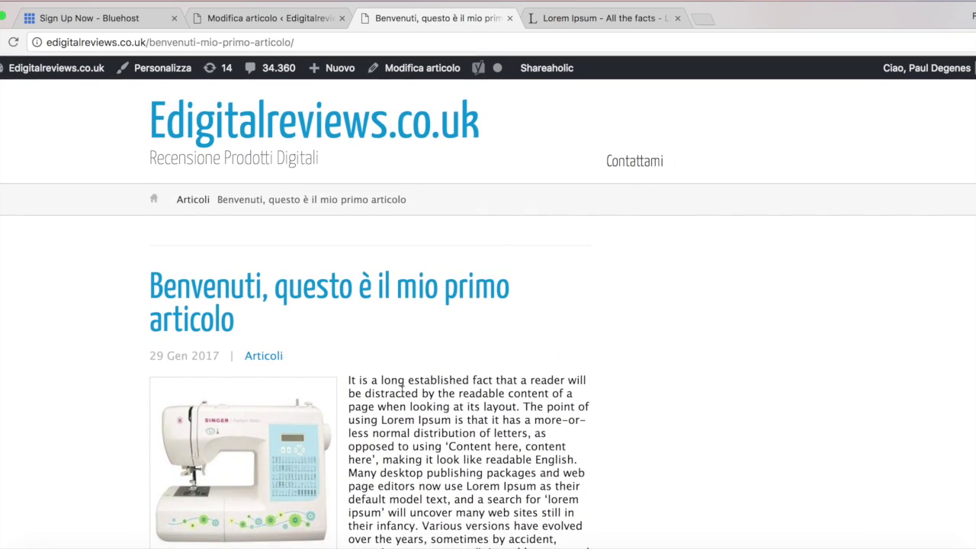
pyautogui.scroll(-10, 402, 392)
pyautogui.scroll(10, 402, 391)
# Return to the article editor and switch the content back to the visual view
pyautogui.click(252, 18)
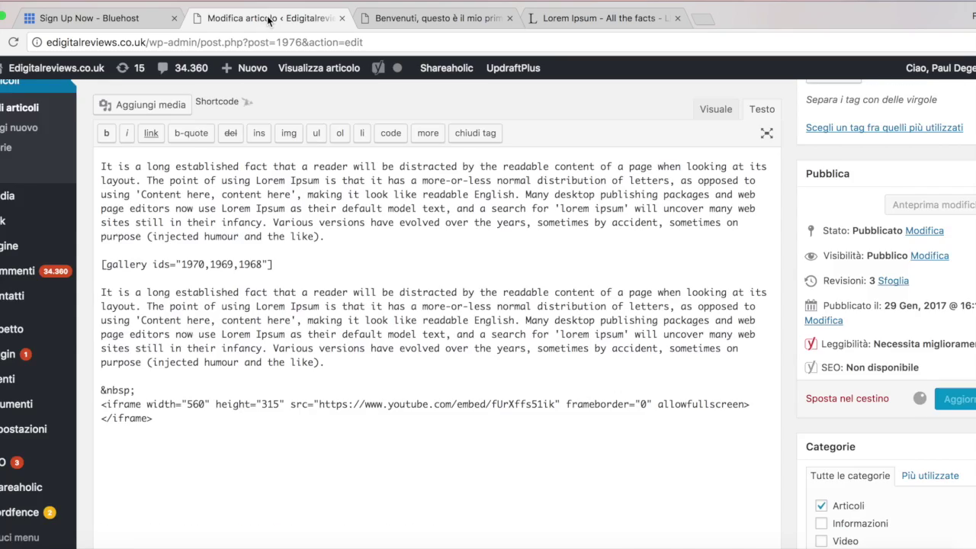
pyautogui.scroll(-5, 561, 391)
pyautogui.scroll(5, 562, 391)
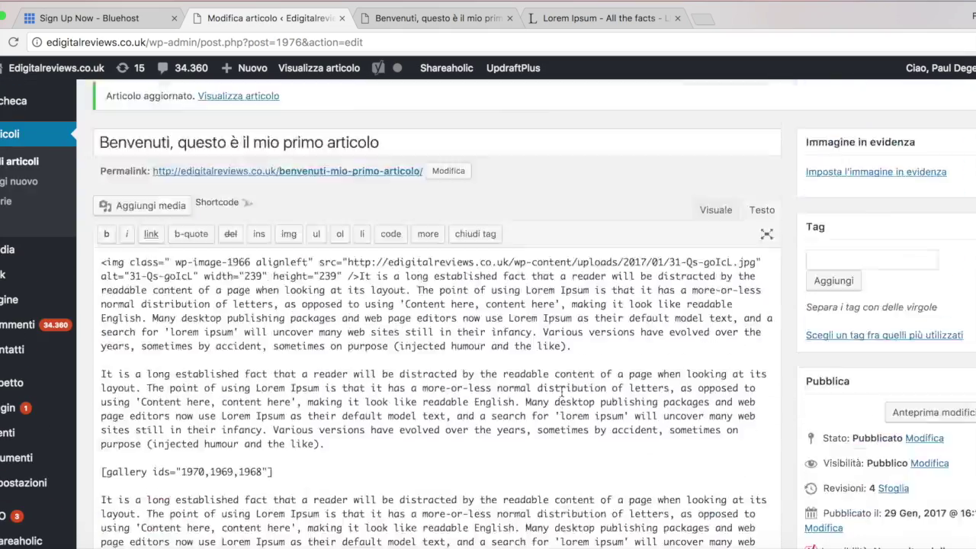
pyautogui.click(709, 367)
pyautogui.scroll(-10, 446, 392)
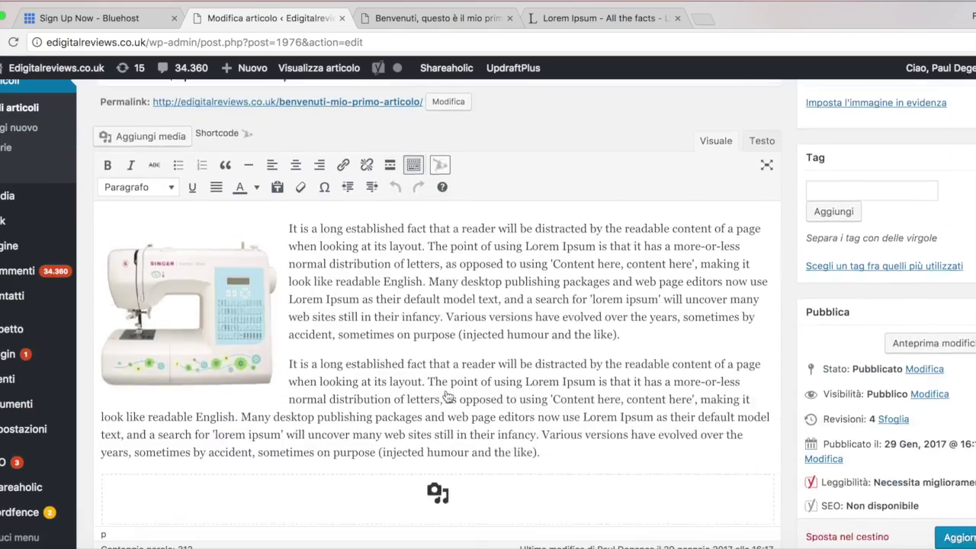
# Split the second paragraph before "Many desktop publishing packages", leaving an empty line between the two parts
pyautogui.scroll(3, 433, 381)
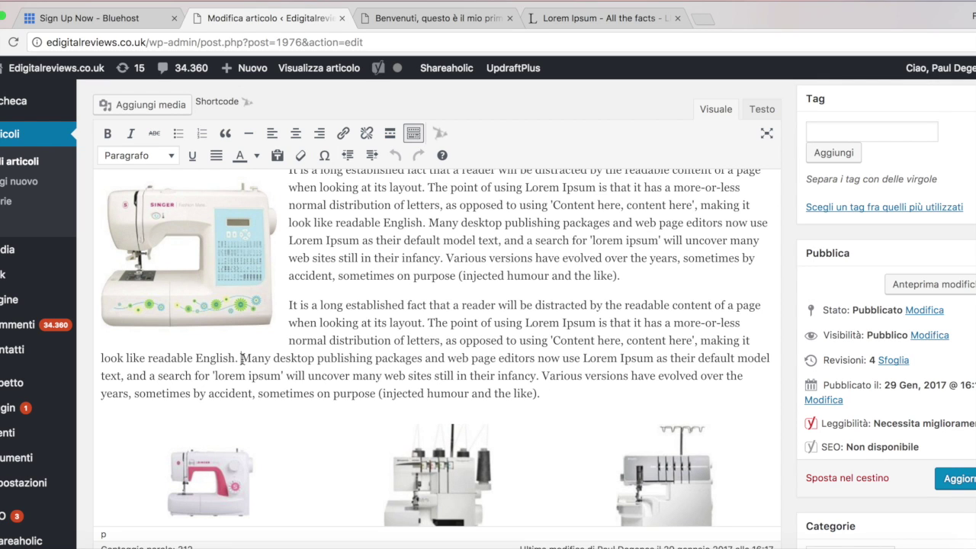
pyautogui.press('Return')
pyautogui.press('Return')
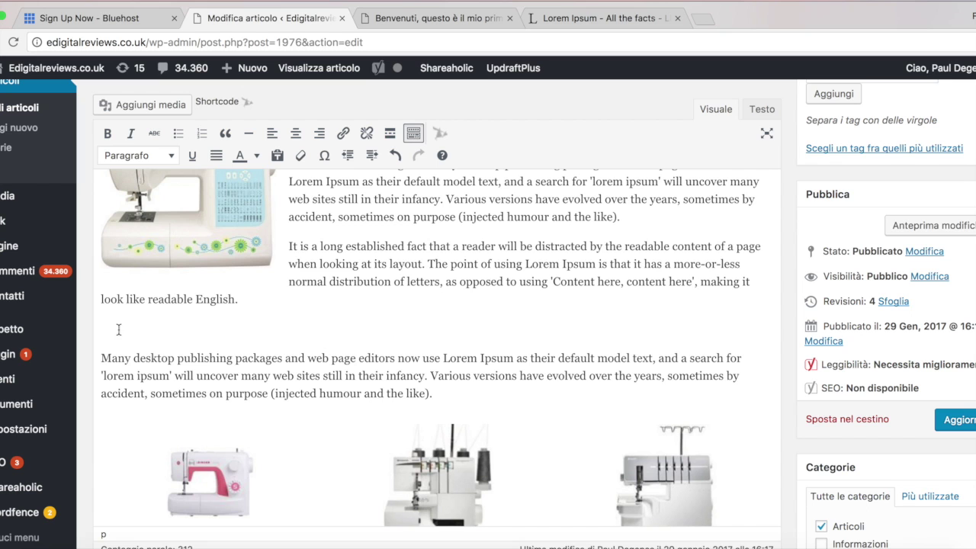
# Start a new shortcode at the empty line between the article's paragraphs and choose the Button type
pyautogui.scroll(2, 282, 344)
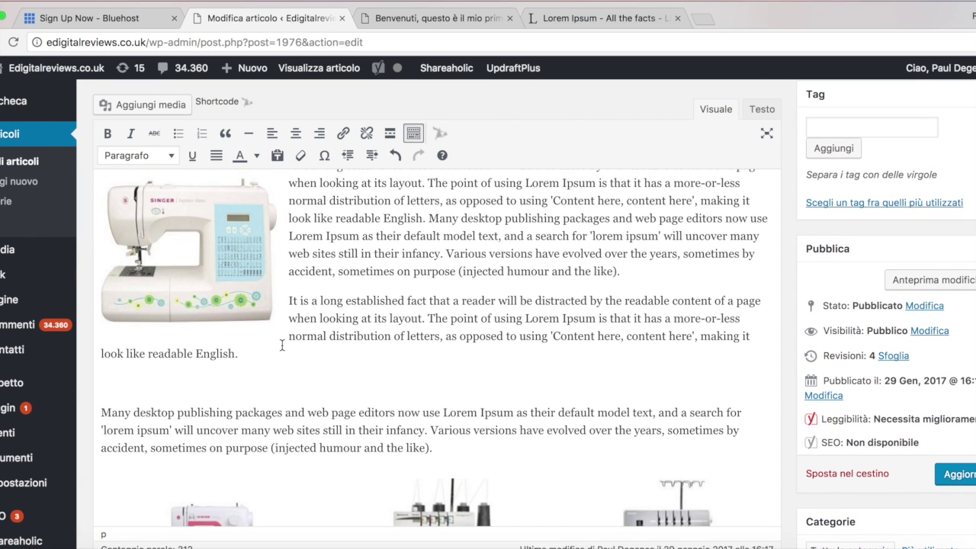
pyautogui.click(211, 105)
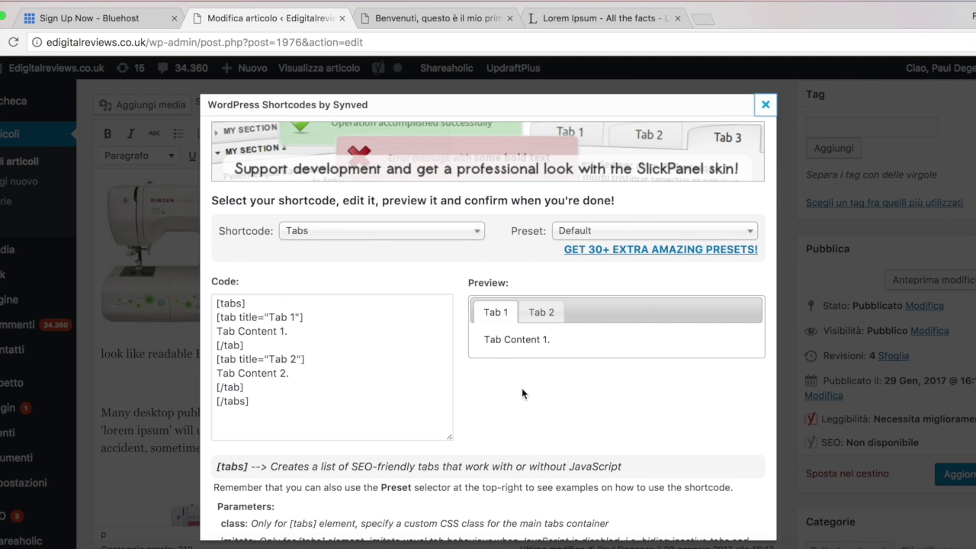
pyautogui.click(474, 232)
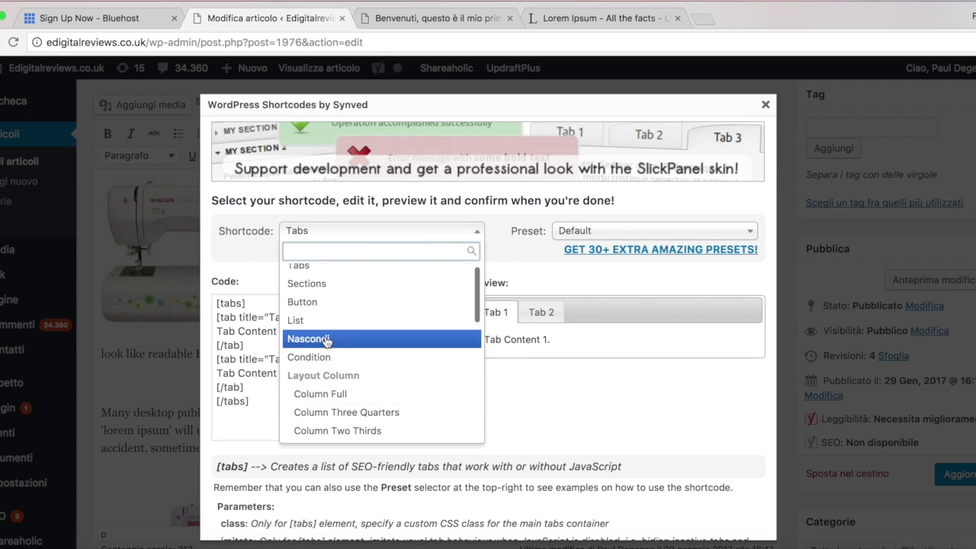
pyautogui.click(309, 302)
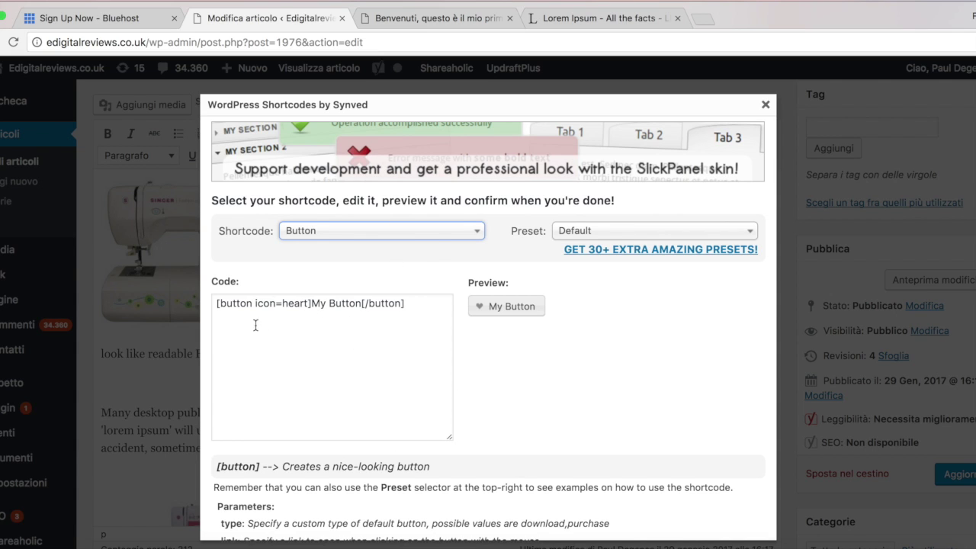
# Switch to the Pages document and copy the Bluehost affiliate link
pyautogui.click(652, 546)
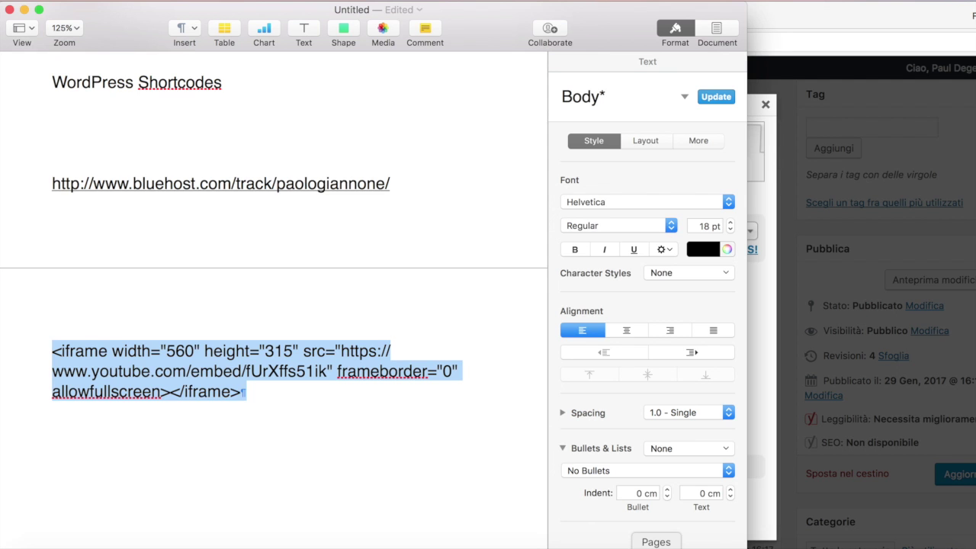
pyautogui.scroll(2, 356, 375)
pyautogui.tripleClick(349, 226)
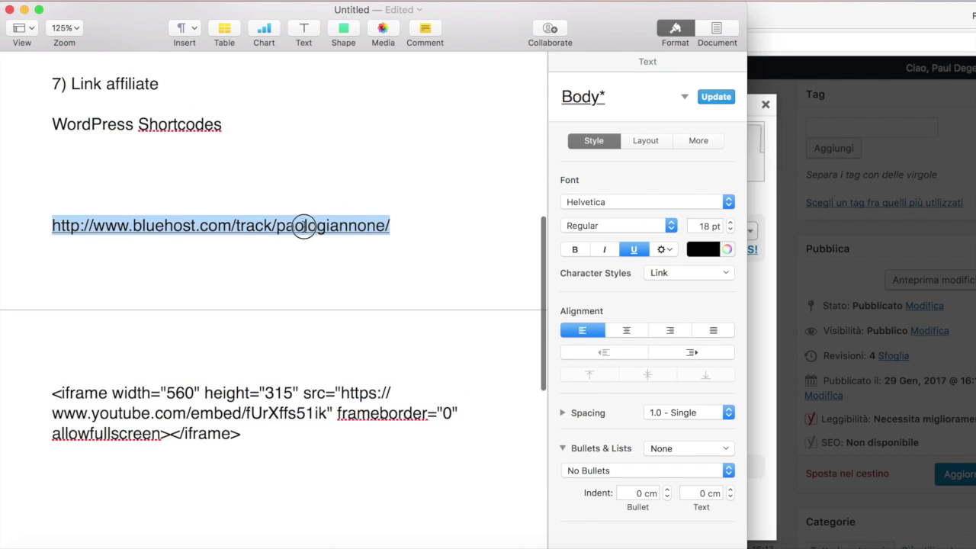
pyautogui.rightClick(180, 219)
pyautogui.click(213, 263)
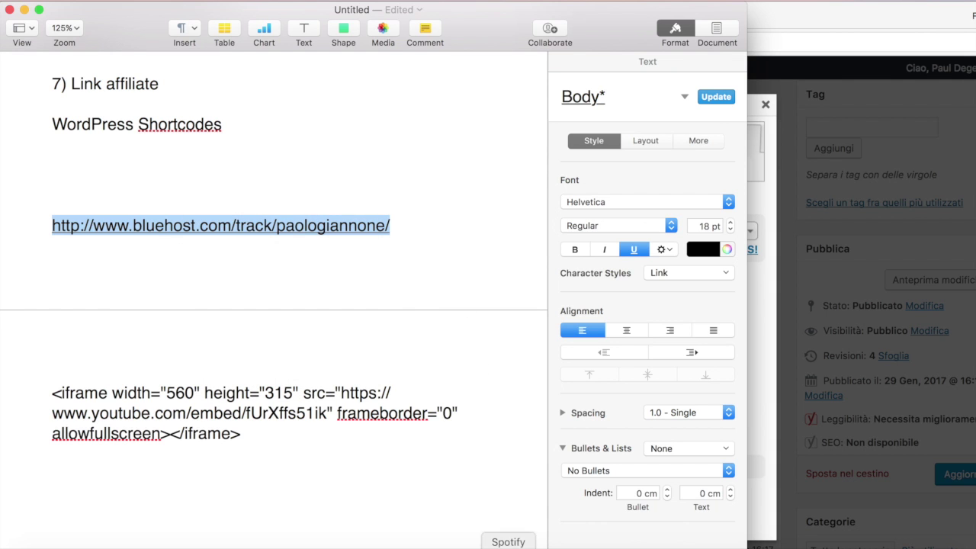
# Return to the browser and add a link attribute after icon=heart in the button shortcode, with the copied Bluehost affiliate URL in quotation marks
pyautogui.click(751, 525)
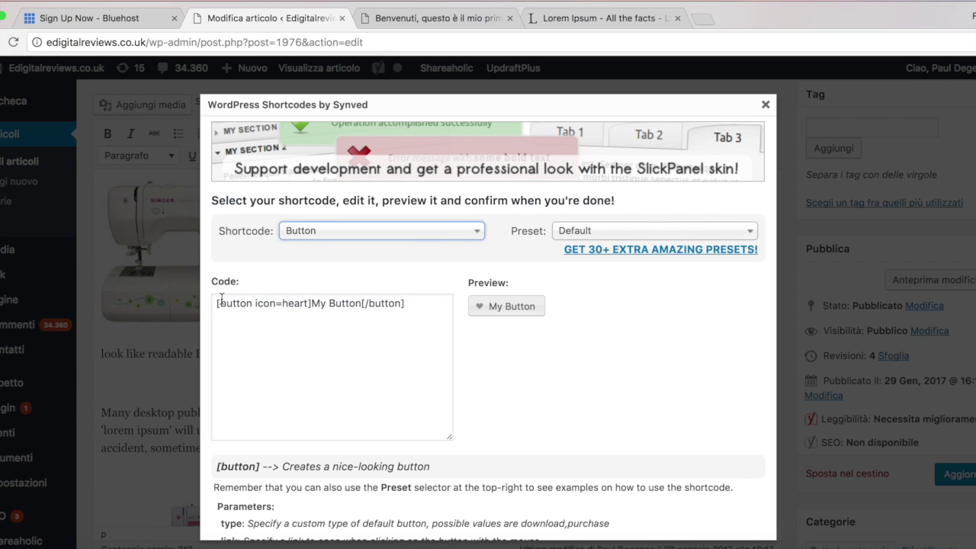
pyautogui.click(307, 302)
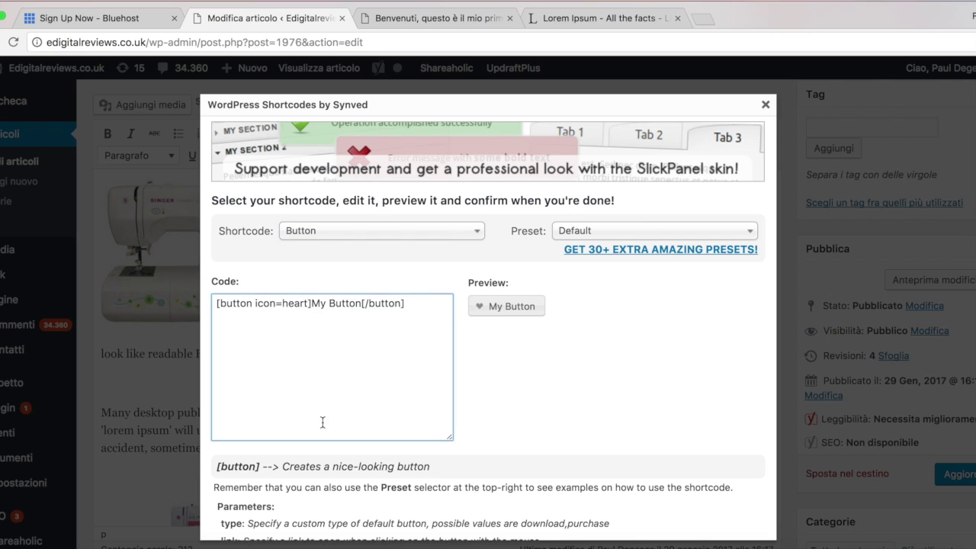
pyautogui.write('link')
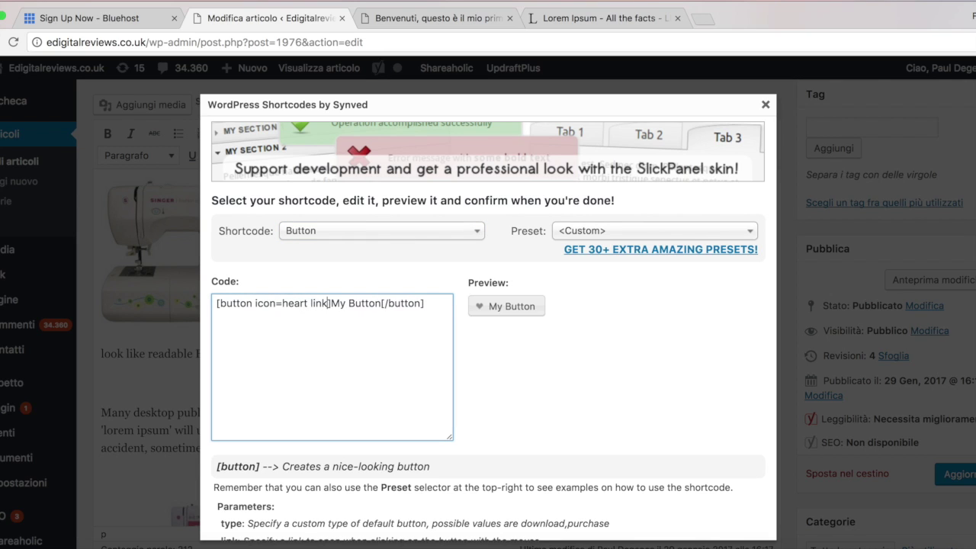
pyautogui.write('=')
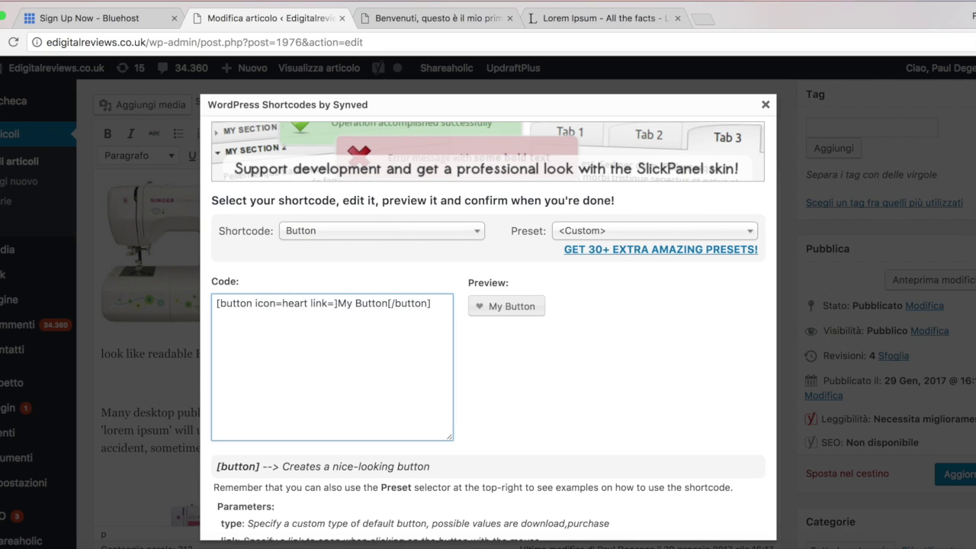
pyautogui.write('"')
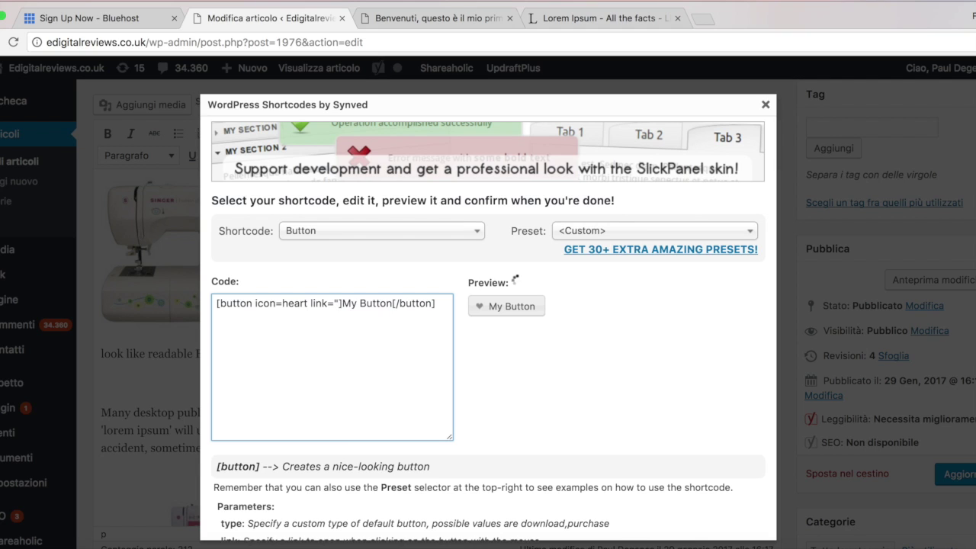
pyautogui.press('super+v')
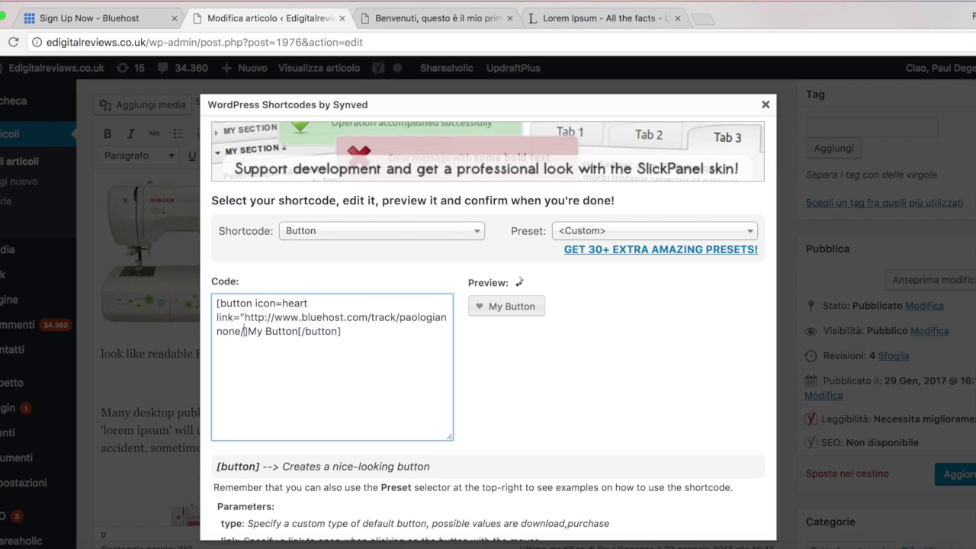
pyautogui.write('"')
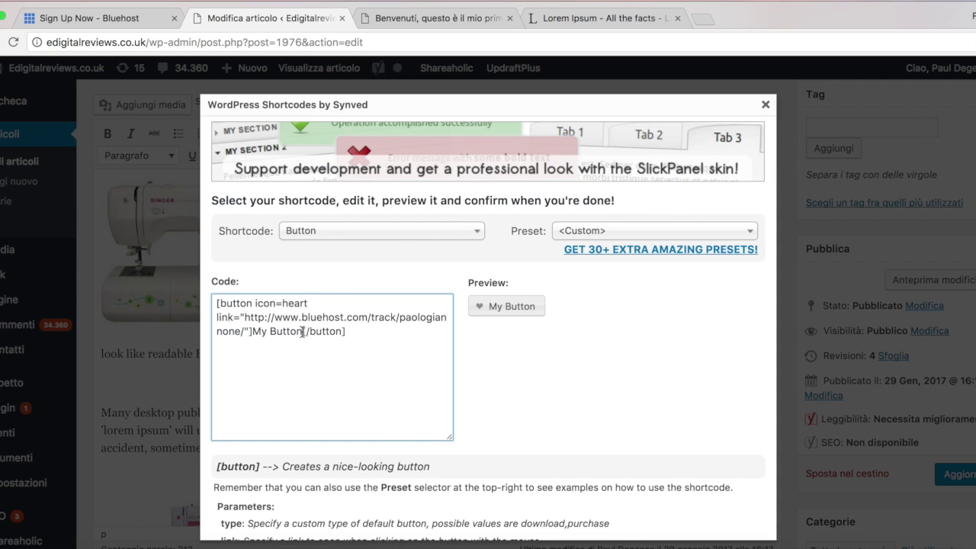
# Replace the button label "My Button" in the shortcode with "Accedi a Bluehost per sconto"
pyautogui.press('BackSpace')
pyautogui.press('BackSpace')
pyautogui.press('BackSpace')
pyautogui.press('BackSpace')
pyautogui.press('BackSpace')
pyautogui.press('BackSpace')
pyautogui.press('BackSpace')
pyautogui.press('BackSpace')
pyautogui.press('BackSpace')
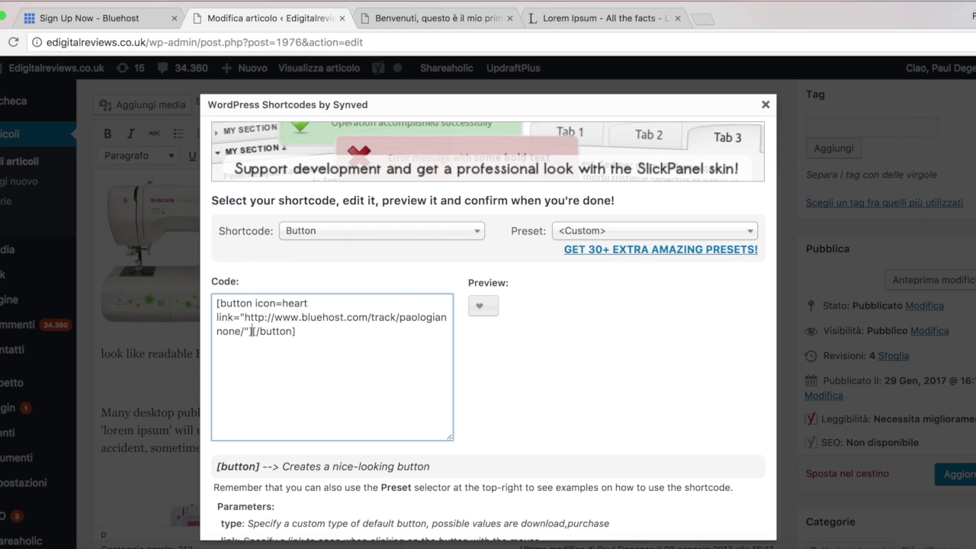
pyautogui.write('Accedi a ')
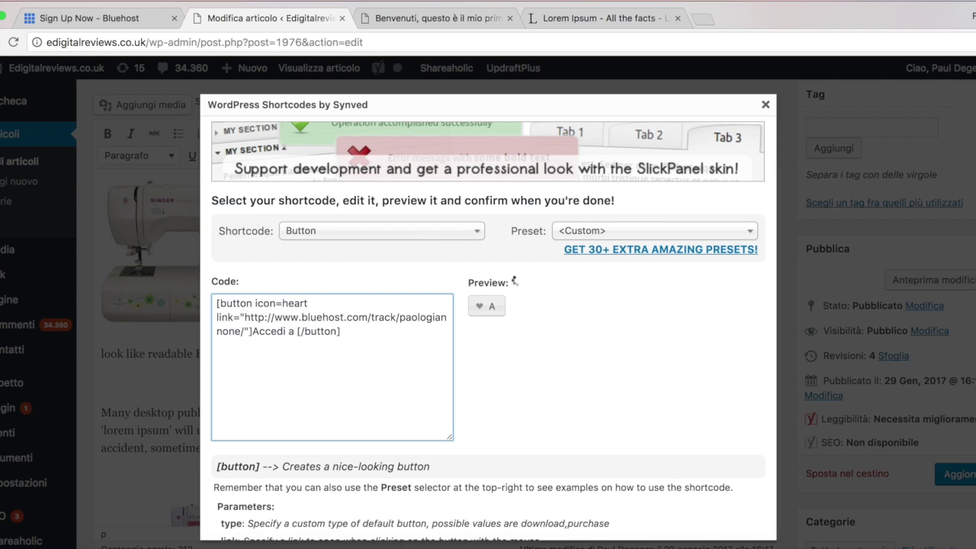
pyautogui.write('Bluehos')
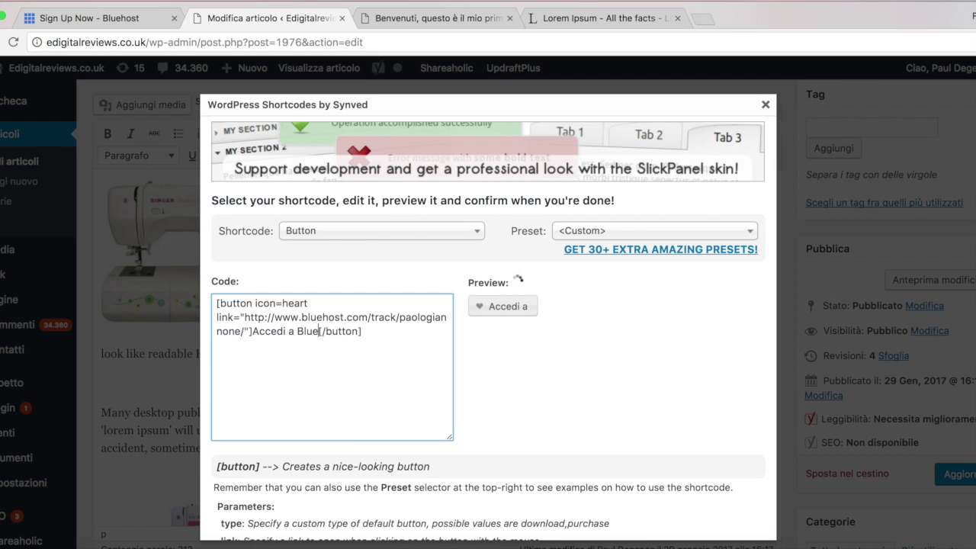
pyautogui.write('t per sco')
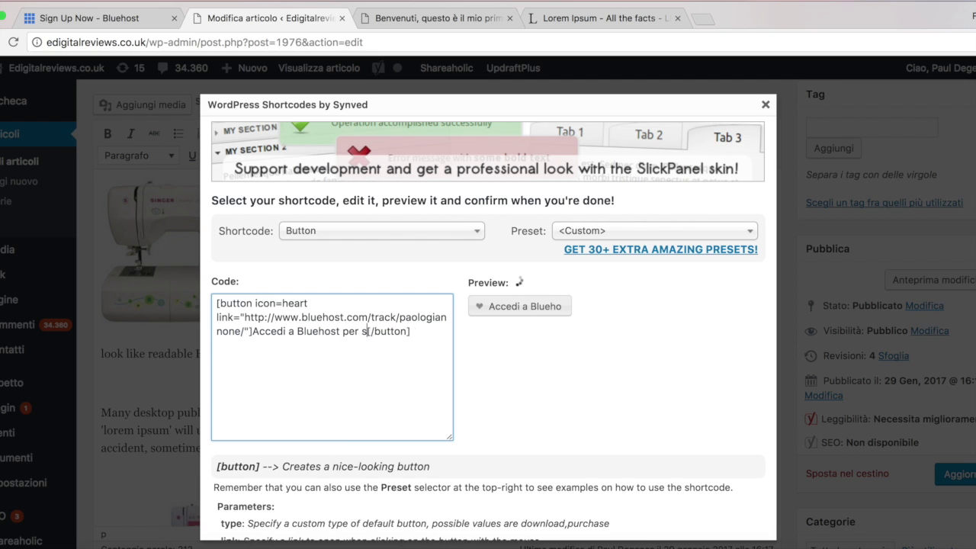
pyautogui.write('nto')
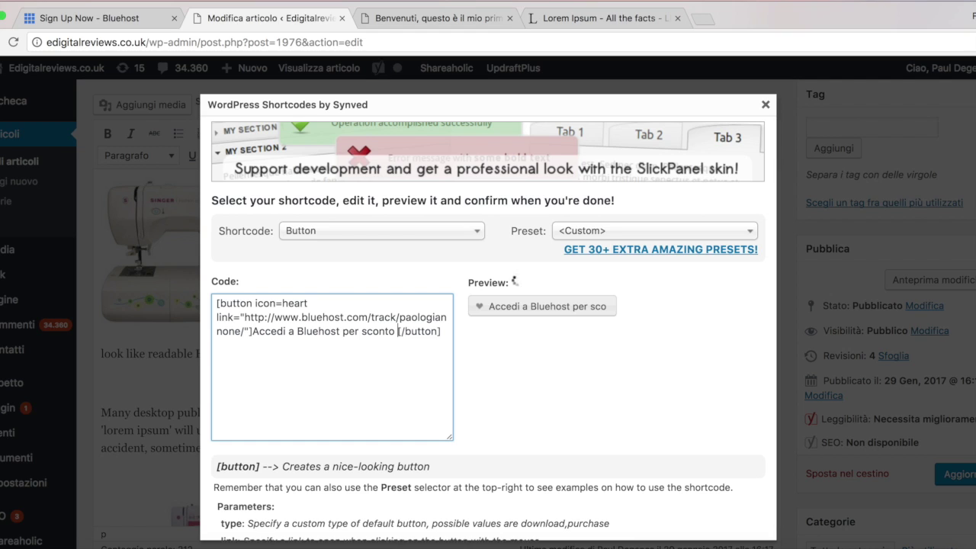
pyautogui.press('Return')
pyautogui.write('Hosti')
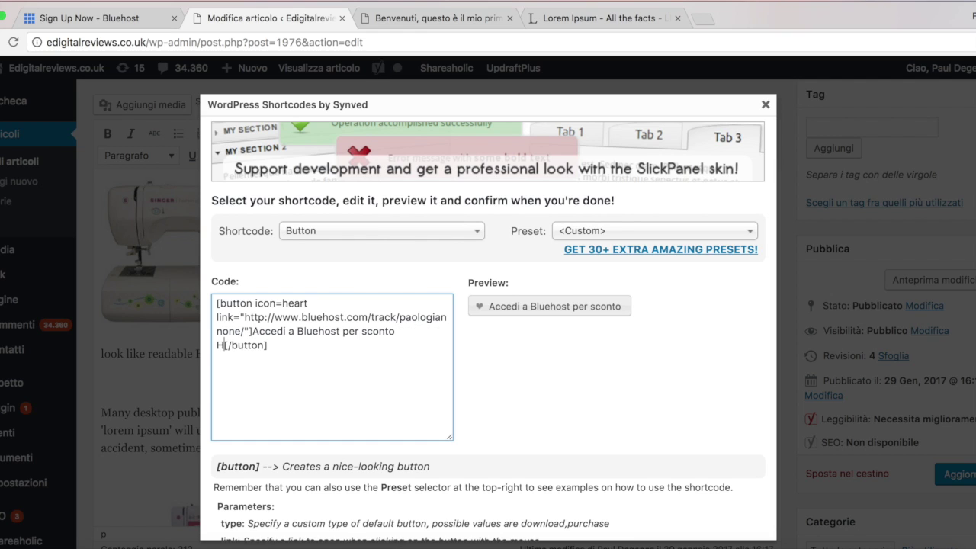
pyautogui.write('ng')
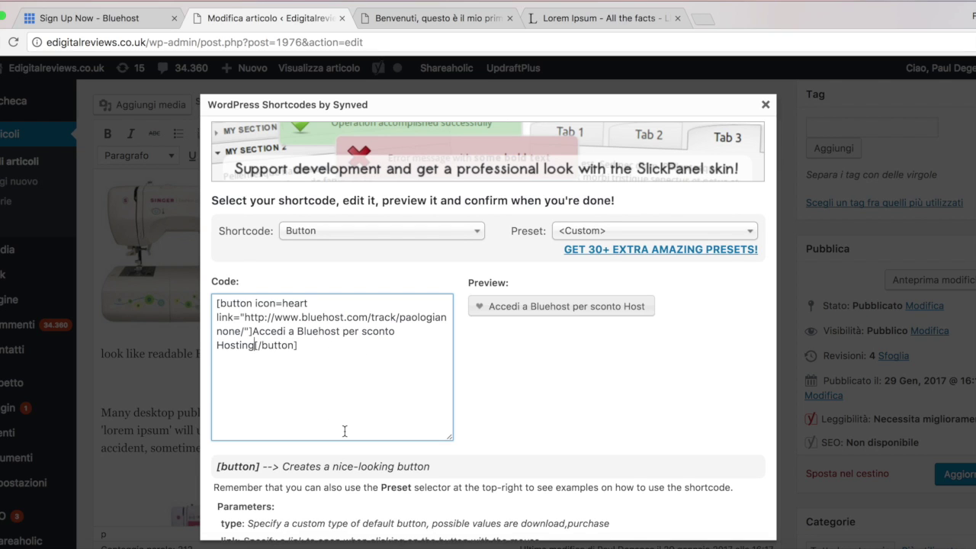
pyautogui.press('BackSpace')
pyautogui.press('BackSpace')
pyautogui.press('BackSpace')
pyautogui.press('BackSpace')
pyautogui.press('BackSpace')
pyautogui.press('BackSpace')
pyautogui.press('BackSpace')
pyautogui.press('BackSpace')
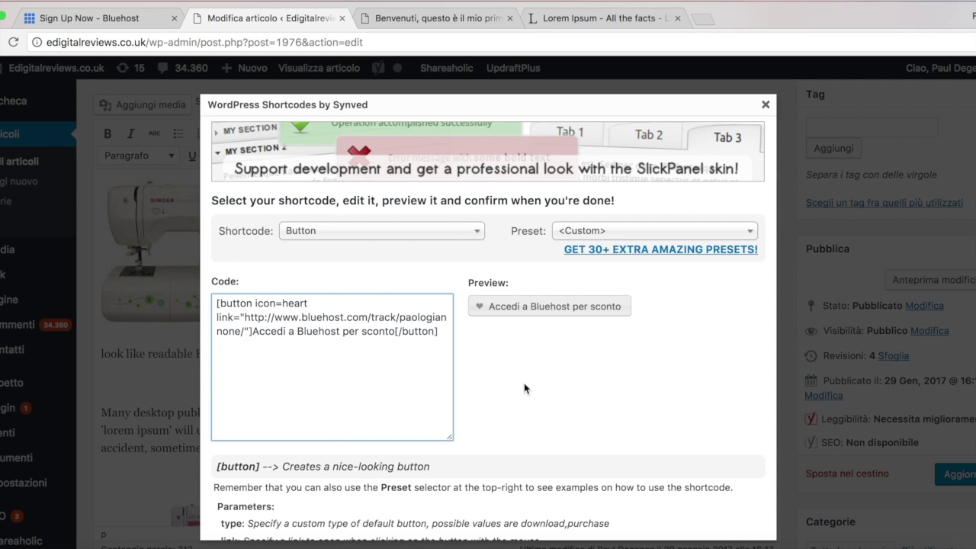
# Confirm the button shortcode to insert it into the article, and update the article
pyautogui.scroll(-3, 524, 383)
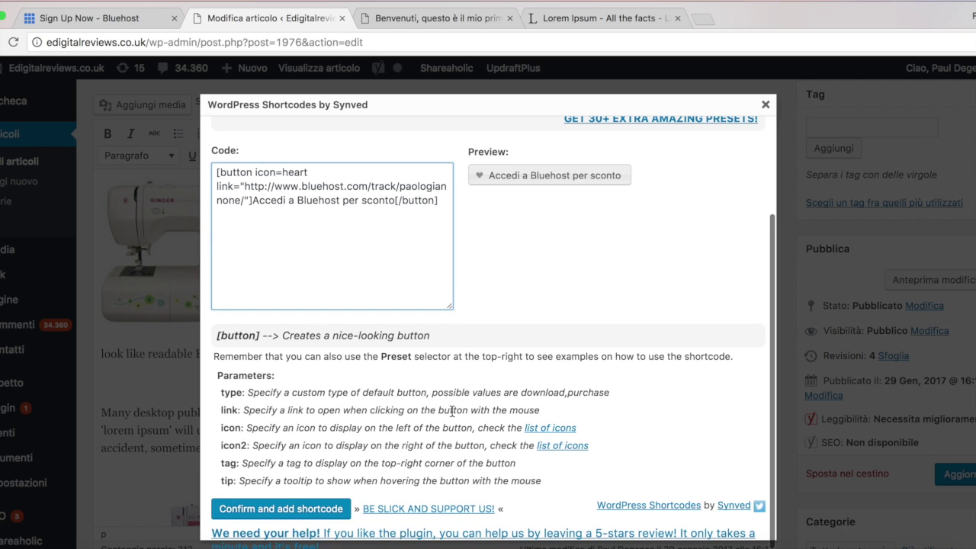
pyautogui.scroll(-1, 452, 411)
pyautogui.click(281, 474)
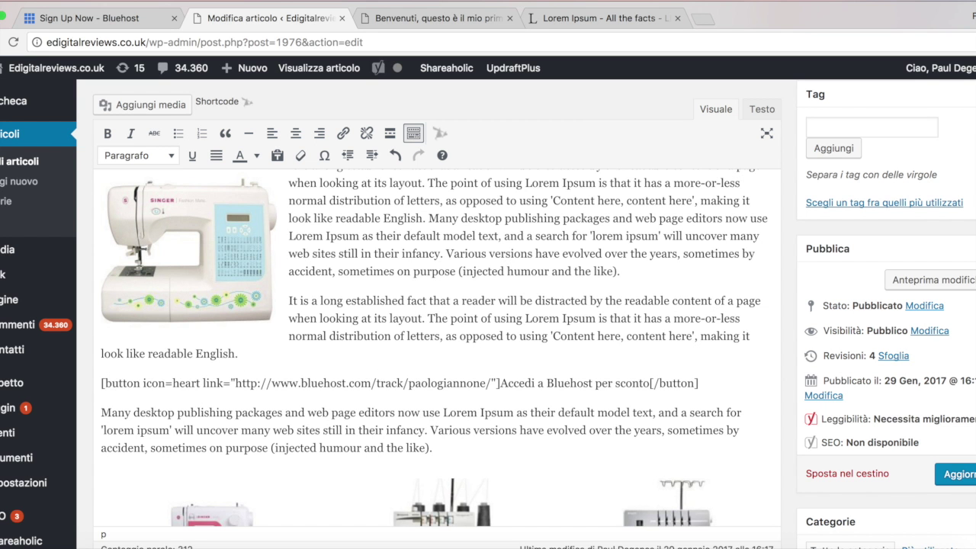
pyautogui.click(964, 471)
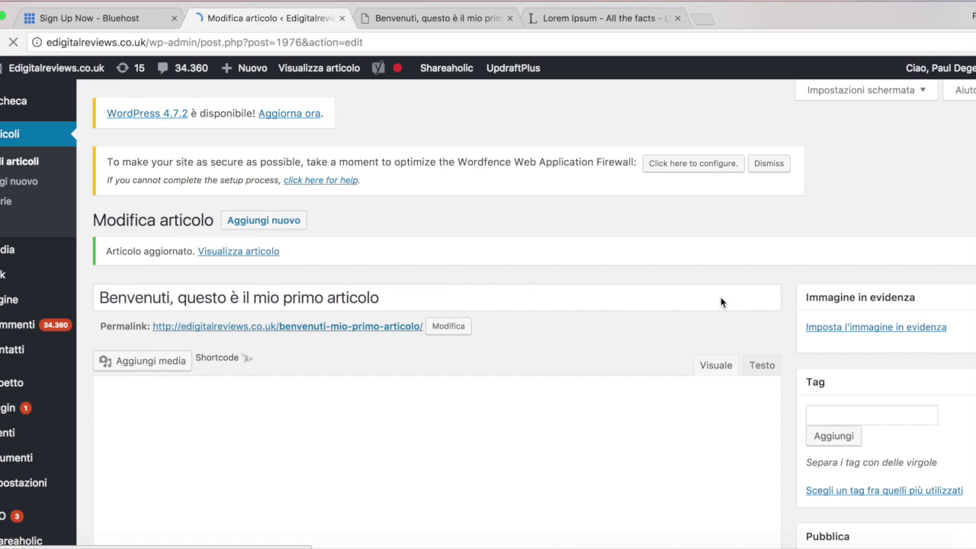
# Reload the article's public page and test the link of the "Accedi a Bluehost per sconto" button between the paragraphs
pyautogui.click(438, 18)
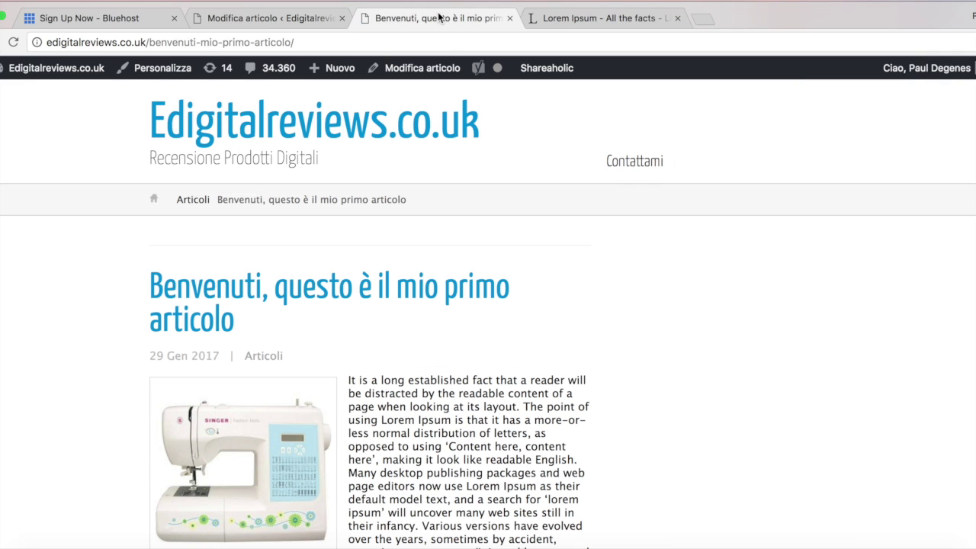
pyautogui.moveTo(55, 68)
pyautogui.click(13, 42)
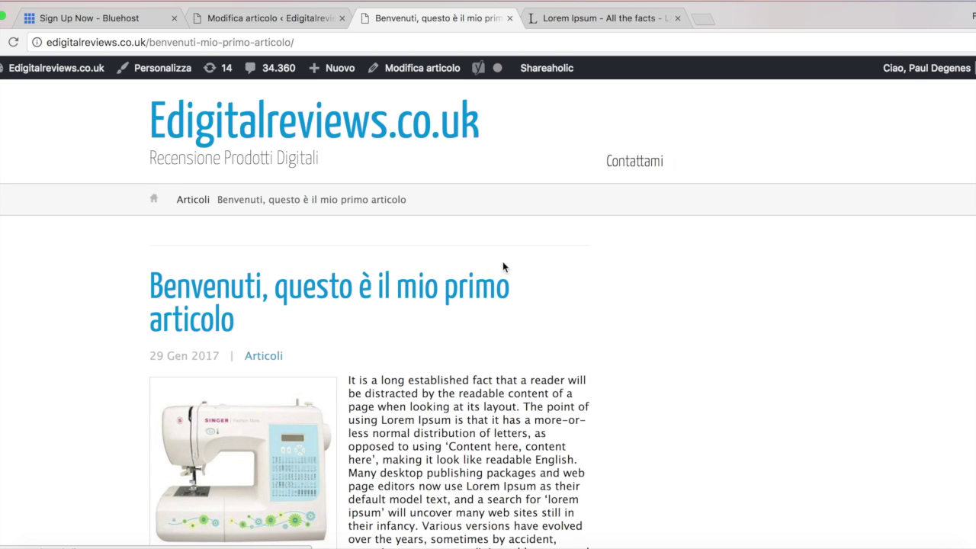
pyautogui.scroll(-2, 685, 311)
pyautogui.scroll(-3, 686, 311)
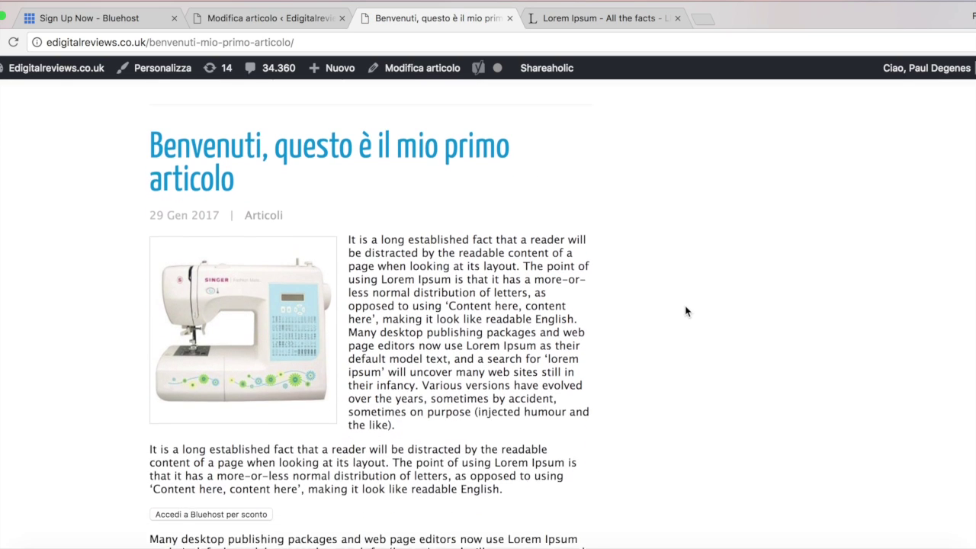
pyautogui.scroll(-6, 396, 277)
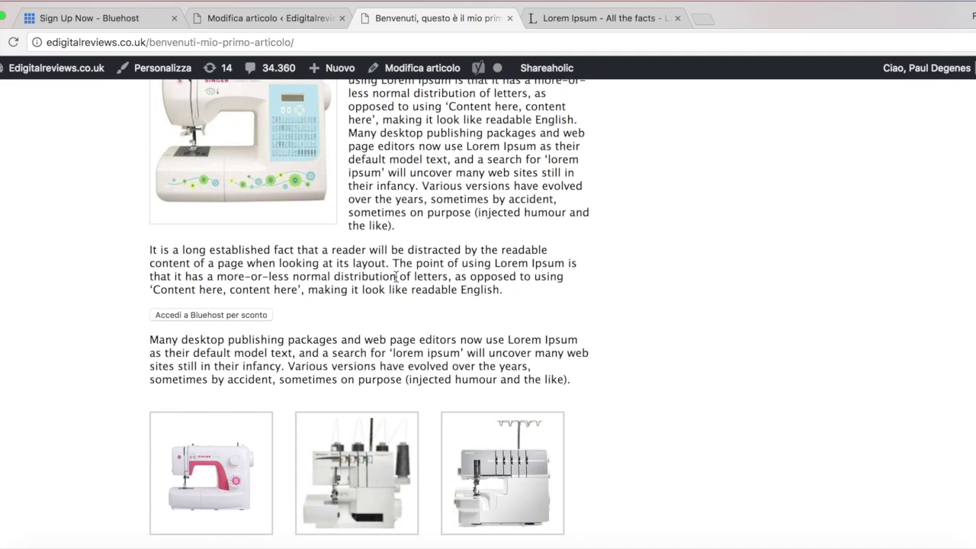
pyautogui.click(225, 314)
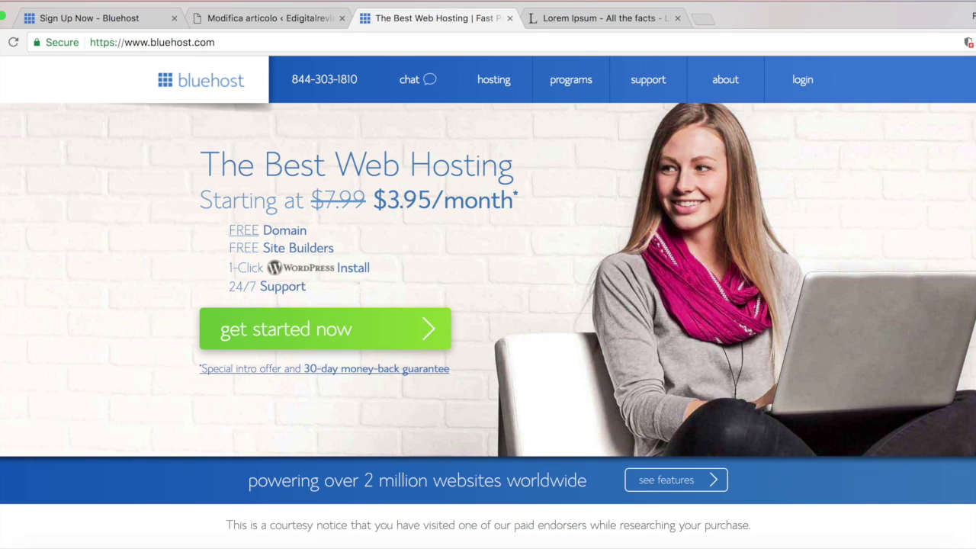
# Go back to the article's public page and review it from the image down to the embedded video below the last paragraph
pyautogui.press('super+Left')
pyautogui.scroll(-10, 250, 179)
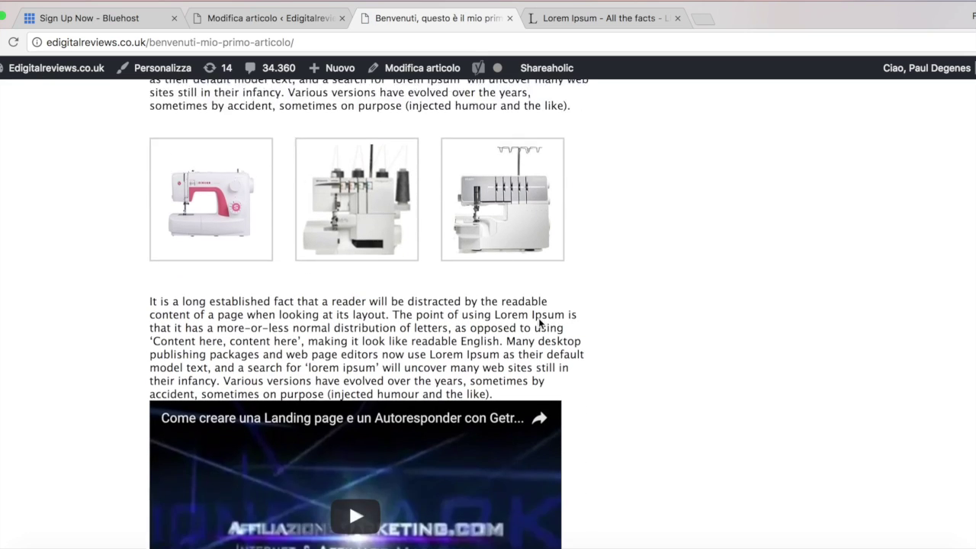
pyautogui.scroll(15, 539, 318)
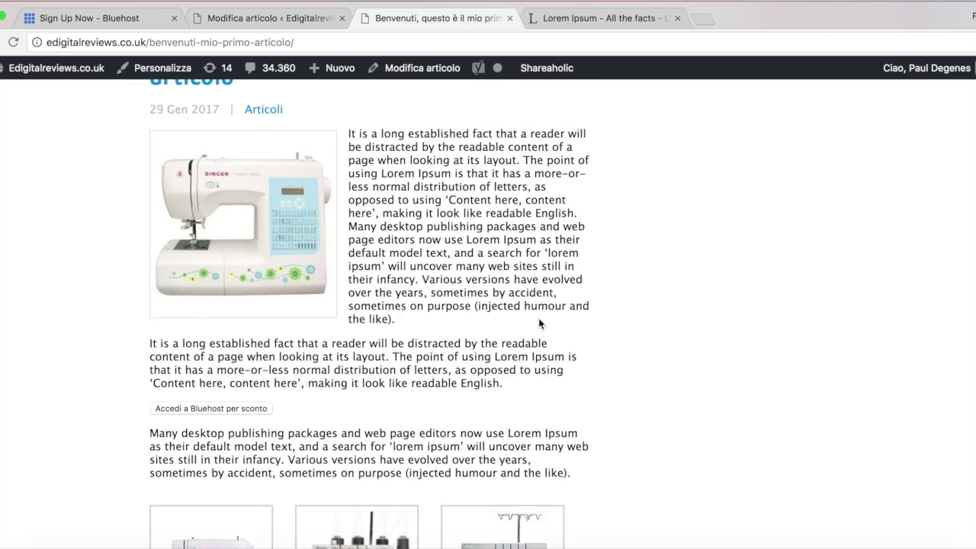
pyautogui.scroll(-14, 538, 318)
pyautogui.scroll(-5, 538, 323)
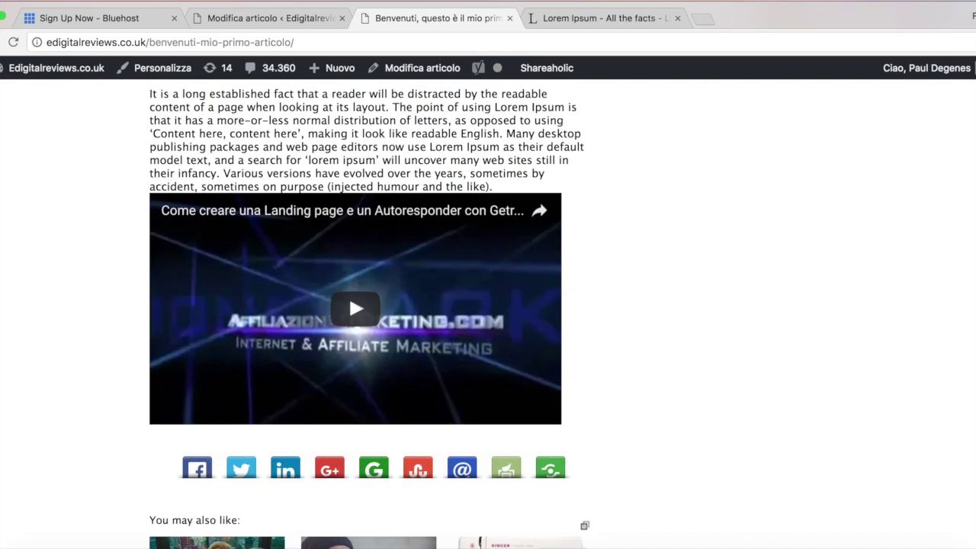
# In the article's text view, insert a blank line between the last paragraph and the YouTube iframe code, and update the article
pyautogui.click(236, 18)
pyautogui.click(759, 366)
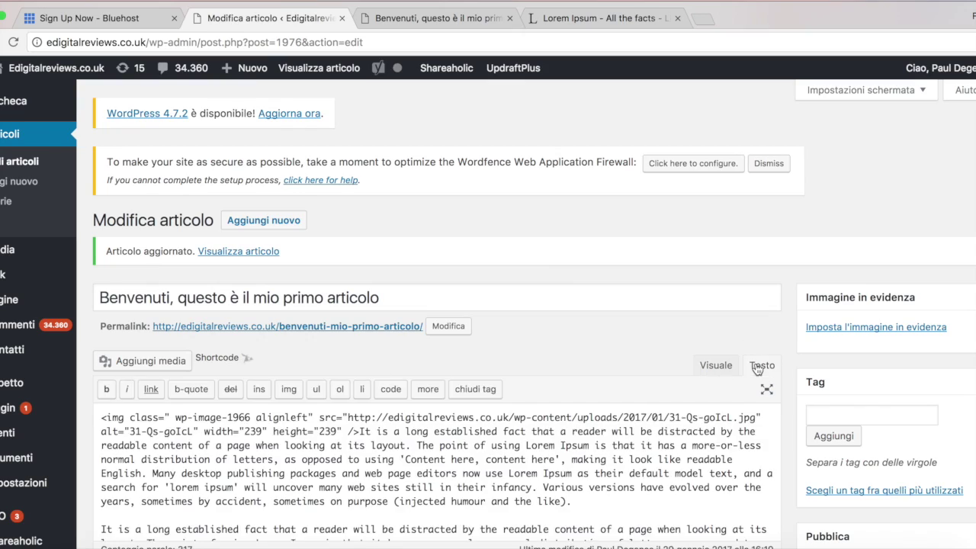
pyautogui.scroll(-10, 556, 434)
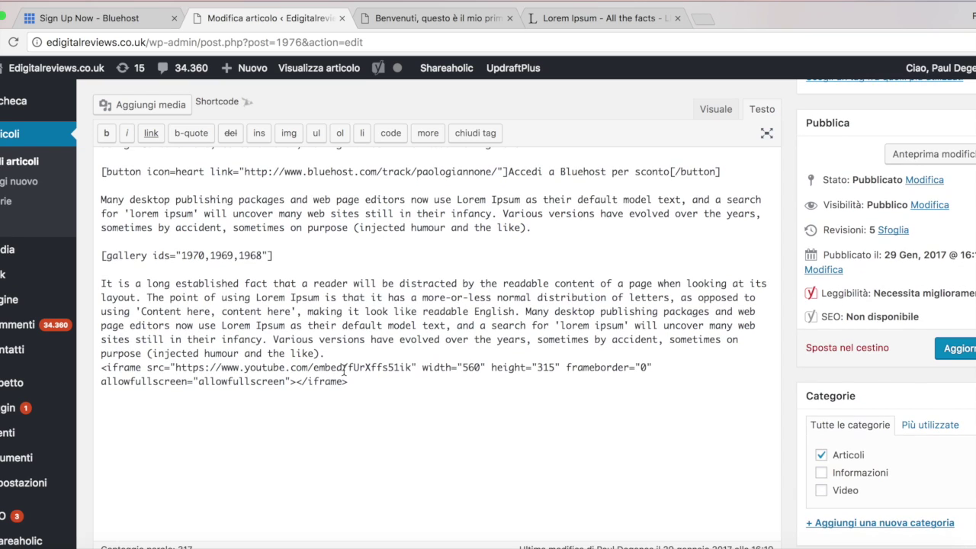
pyautogui.click(328, 353)
pyautogui.press('Return')
pyautogui.click(957, 347)
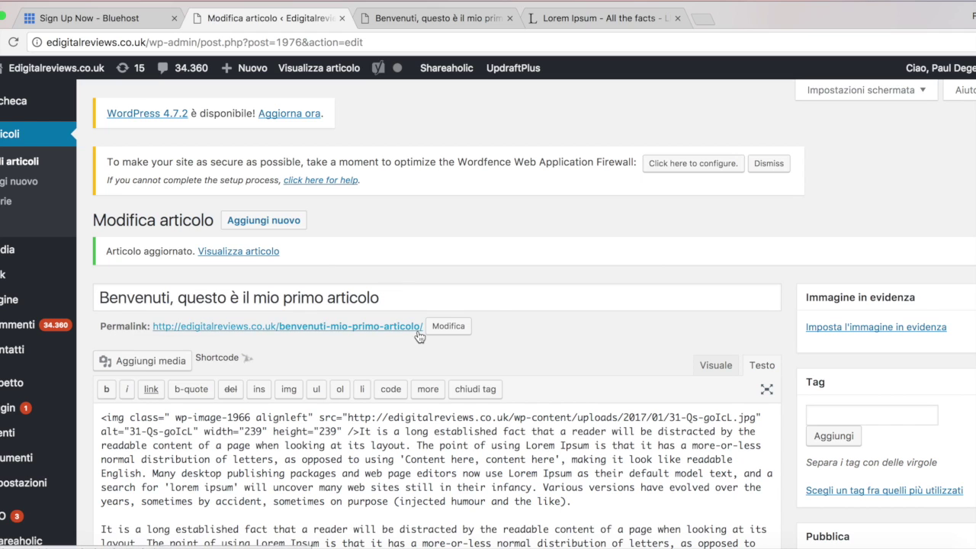
# Enter "prodotti digitali" as the article's tag
pyautogui.scroll(-1, 800, 313)
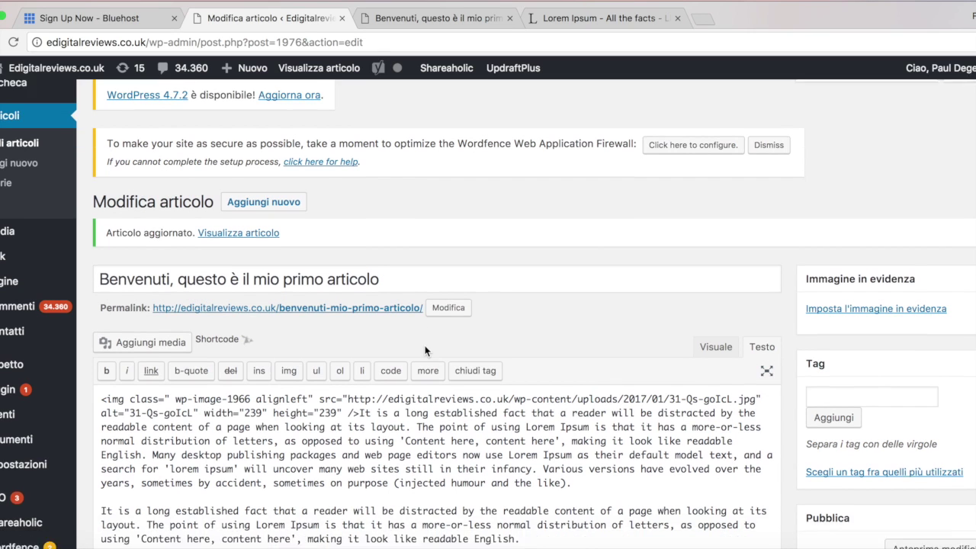
pyautogui.click(836, 378)
pyautogui.write('prodotti digitali')
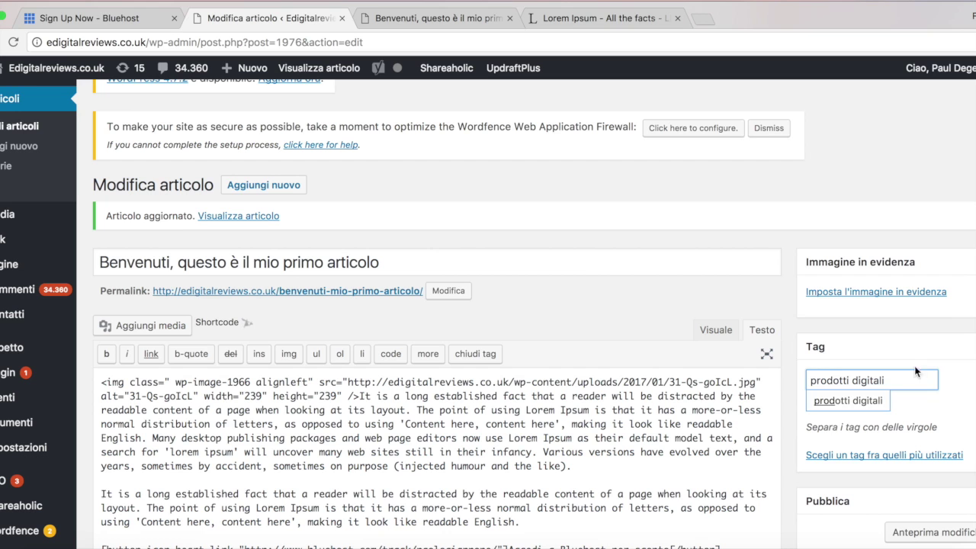
pyautogui.click(835, 402)
pyautogui.press('super+a')
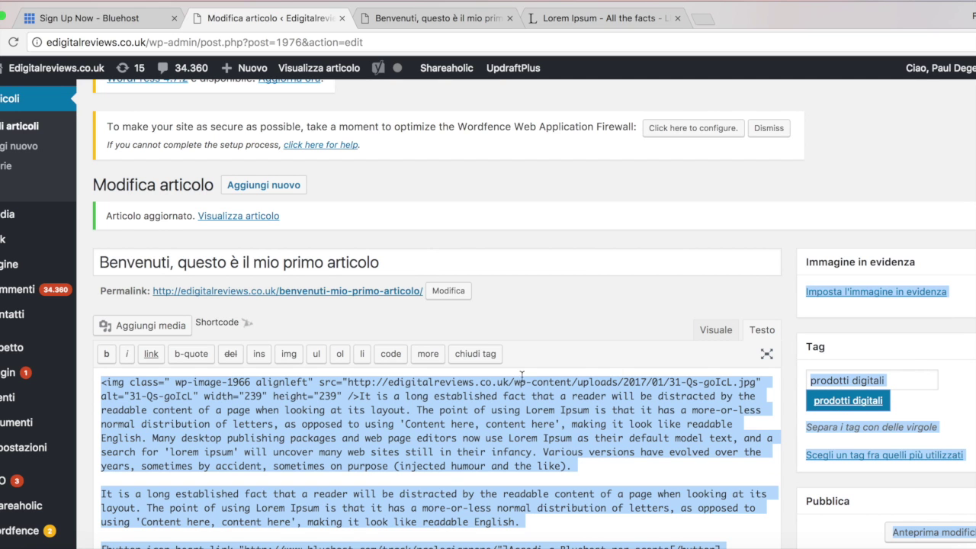
pyautogui.click(945, 418)
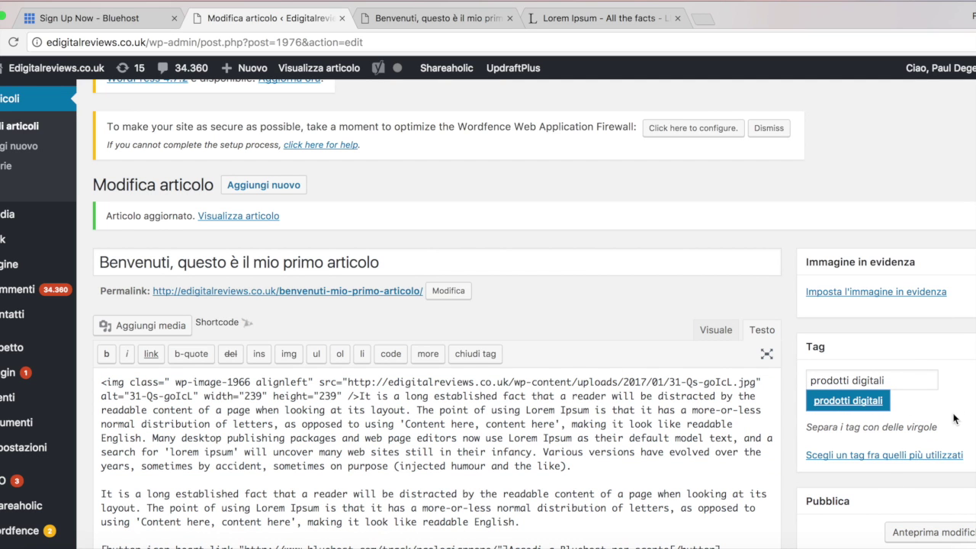
# Set the article's main keyword in Yoast SEO to "prodotti digitali"
pyautogui.scroll(-15, 595, 438)
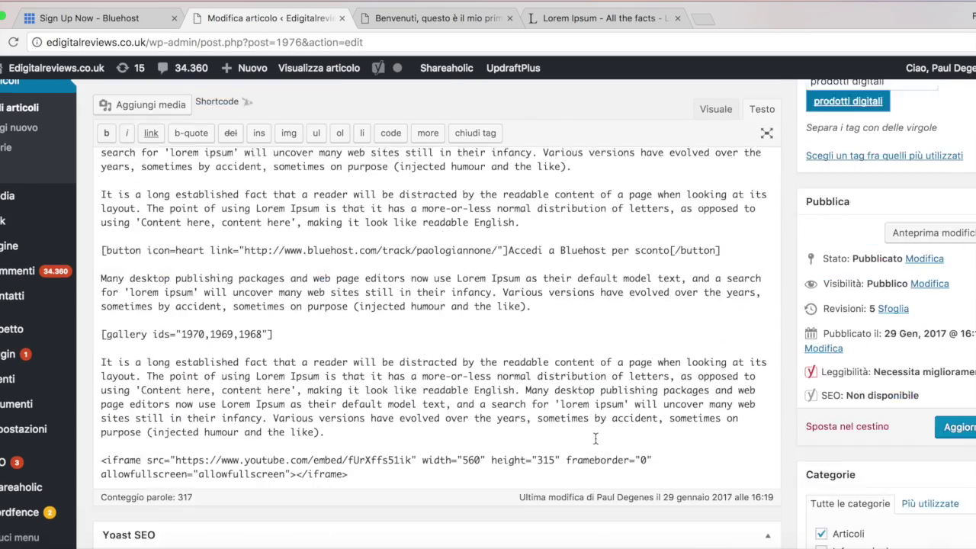
pyautogui.scroll(3, 596, 438)
pyautogui.scroll(-3, 596, 438)
pyautogui.scroll(5, 596, 439)
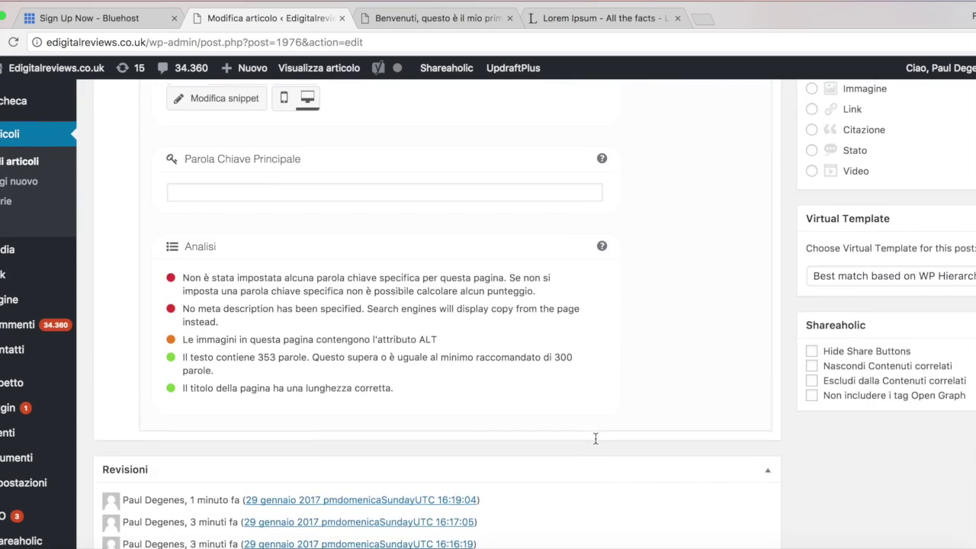
pyautogui.click(236, 297)
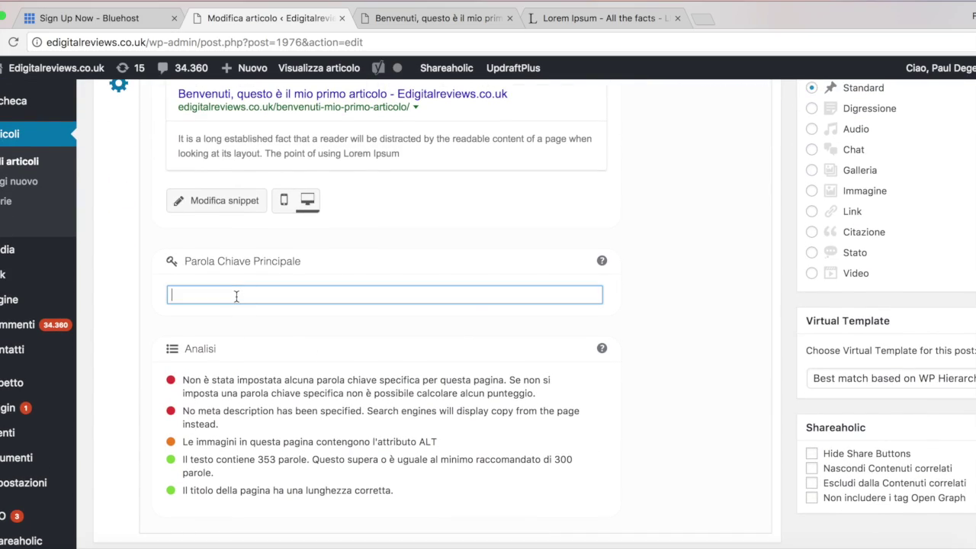
pyautogui.write('prodotti digitalu')
pyautogui.press('BackSpace')
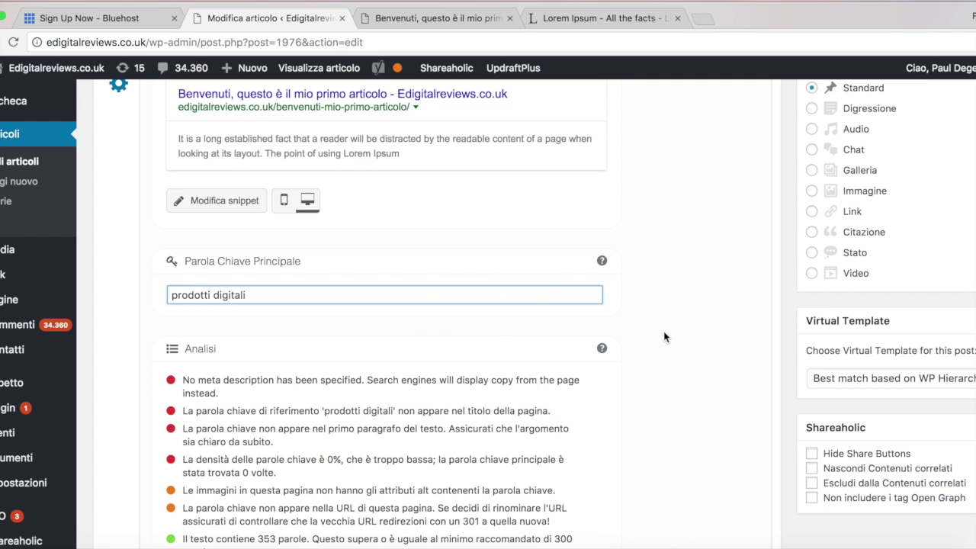
# Assign the article to the Informazioni category as well, and update it
pyautogui.scroll(5, 663, 331)
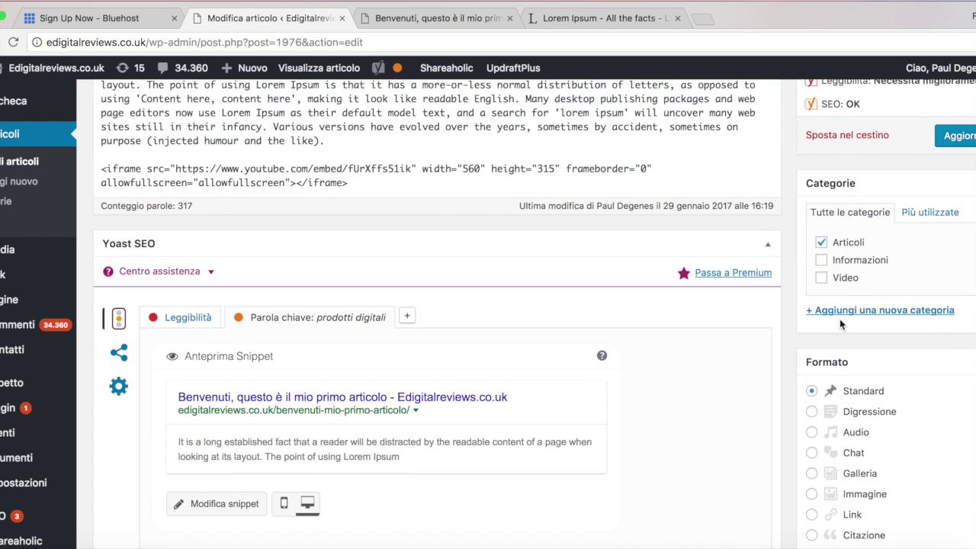
pyautogui.click(821, 260)
pyautogui.scroll(2, 898, 218)
pyautogui.click(955, 226)
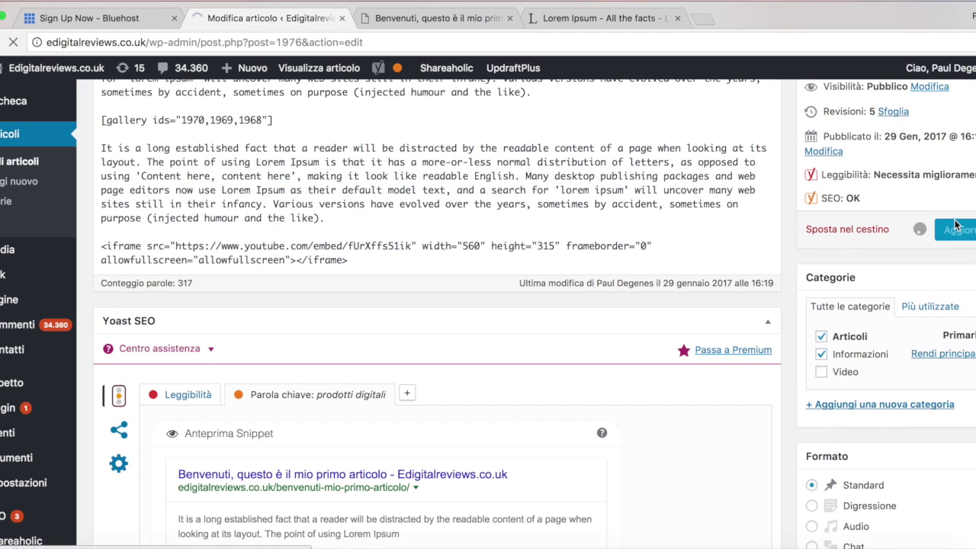
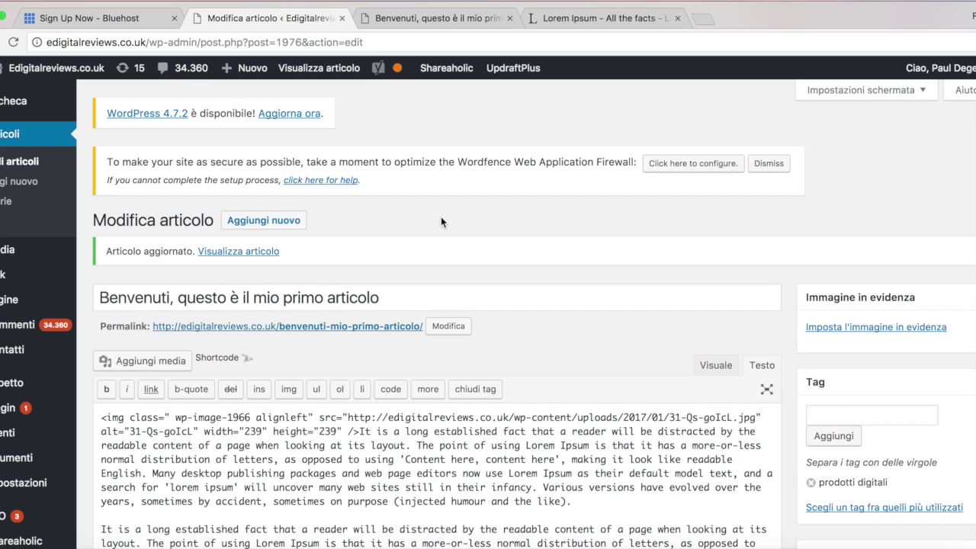
# Check the header and menu of the article's public page, and return to the article's edit page
pyautogui.click(435, 18)
pyautogui.scroll(10, 745, 279)
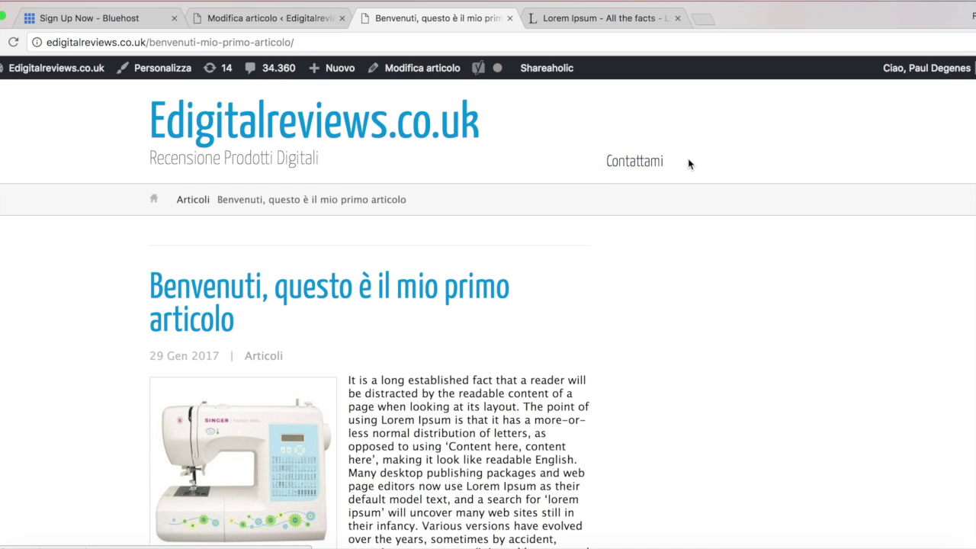
pyautogui.click(217, 18)
pyautogui.scroll(-4, 304, 368)
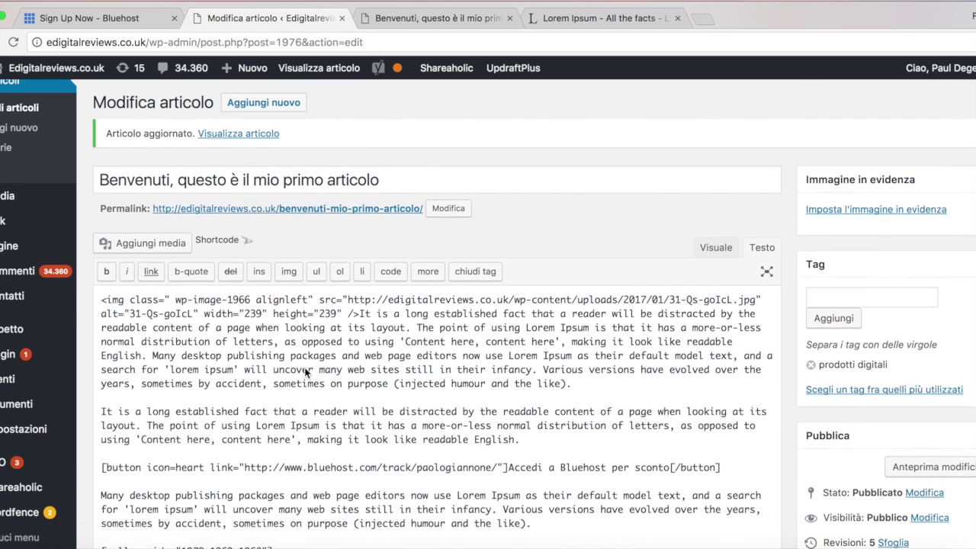
pyautogui.scroll(3, 40, 401)
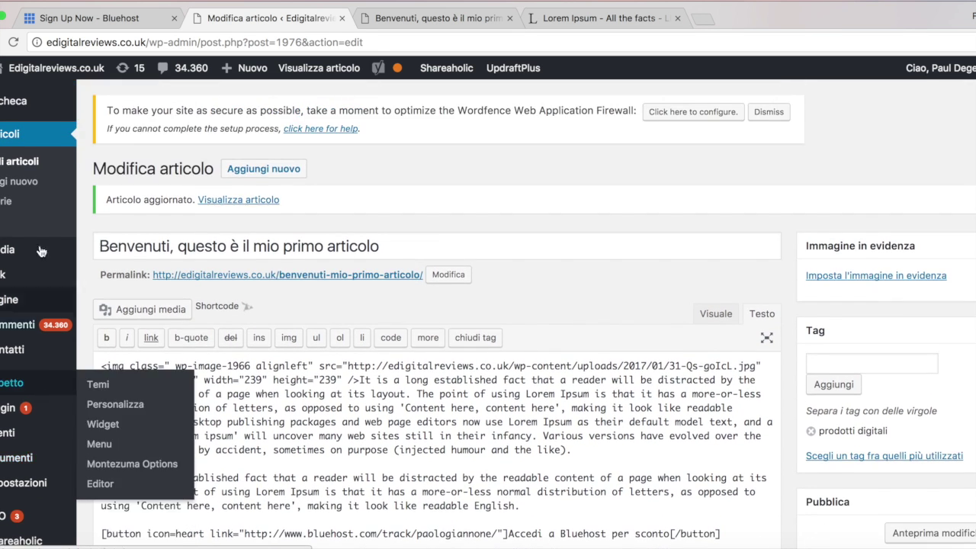
# Open the contact form "Modulo di contatto 1" for editing and review its name, email, subject and message fields
pyautogui.scroll(-2, 23, 228)
pyautogui.moveTo(2, 295)
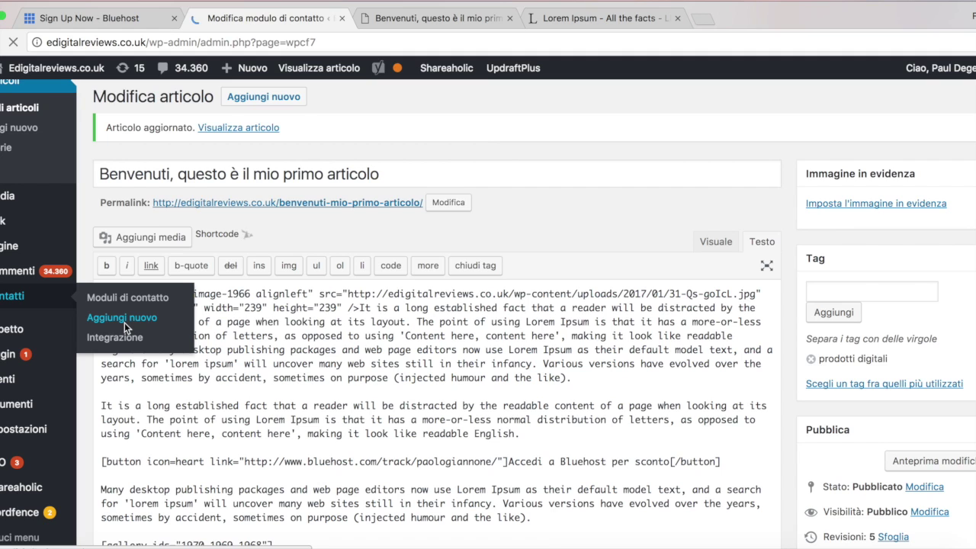
pyautogui.scroll(-3, 439, 286)
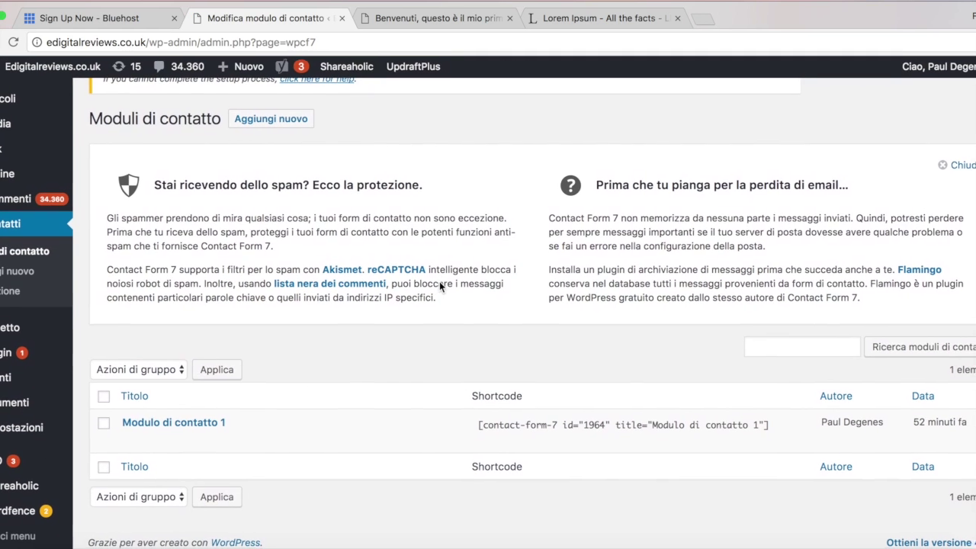
pyautogui.moveTo(68, 465)
pyautogui.click(140, 442)
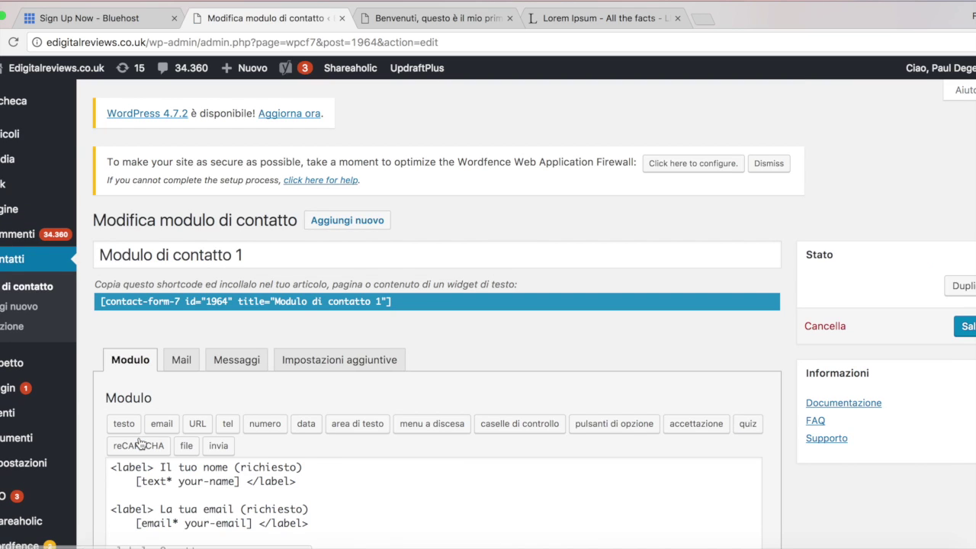
pyautogui.scroll(-4, 140, 444)
pyautogui.scroll(-5, 140, 444)
pyautogui.scroll(7, 140, 444)
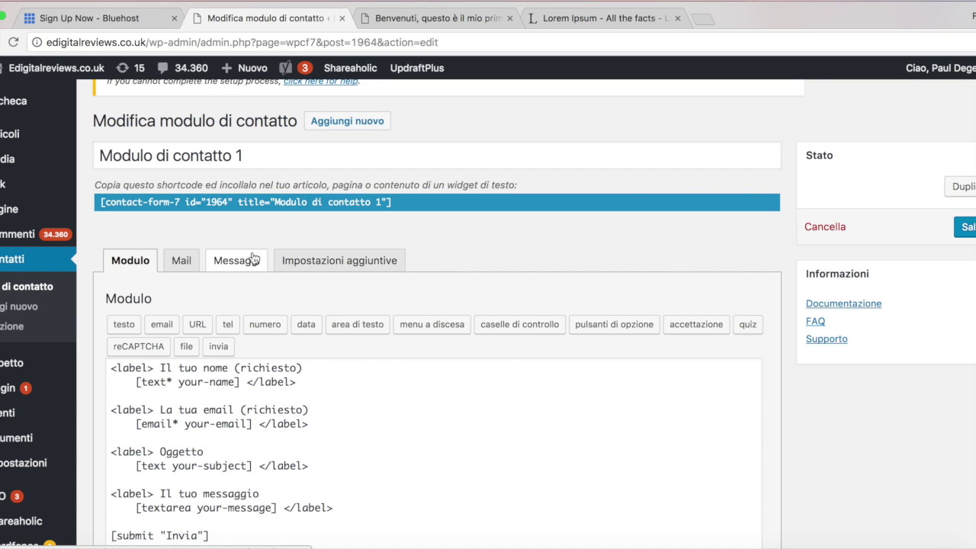
# Examine the contact form's mail settings, from the recipient, sender and subject to the message body
pyautogui.click(188, 263)
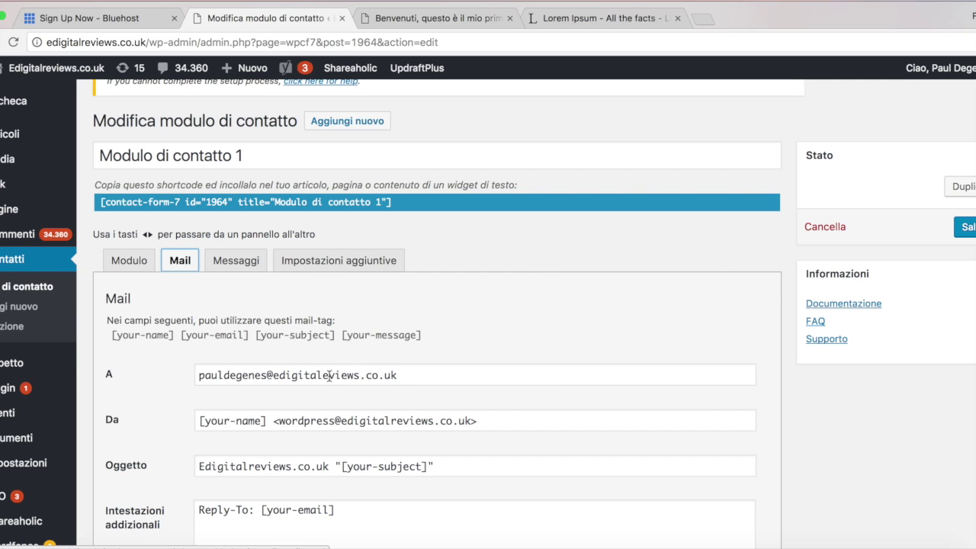
pyautogui.scroll(-2, 413, 391)
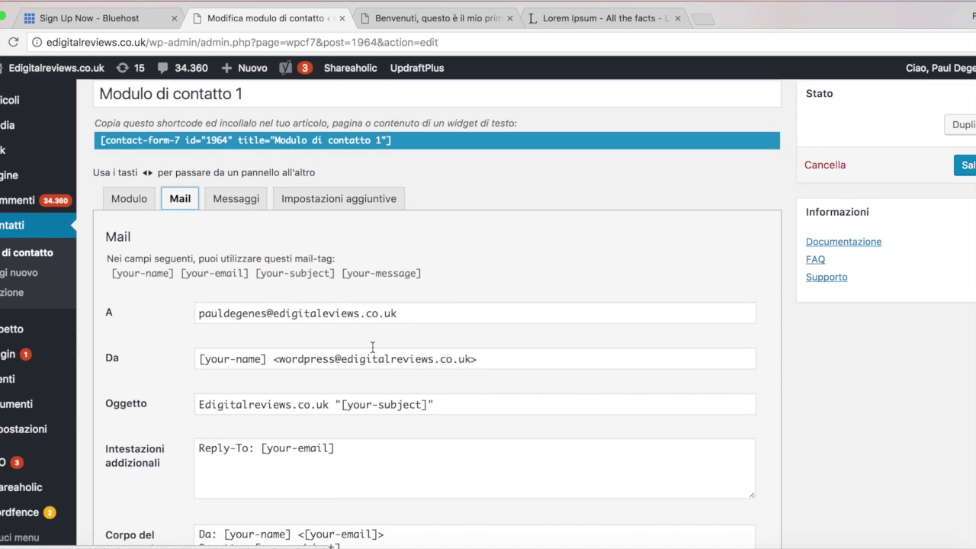
pyautogui.scroll(-7, 343, 350)
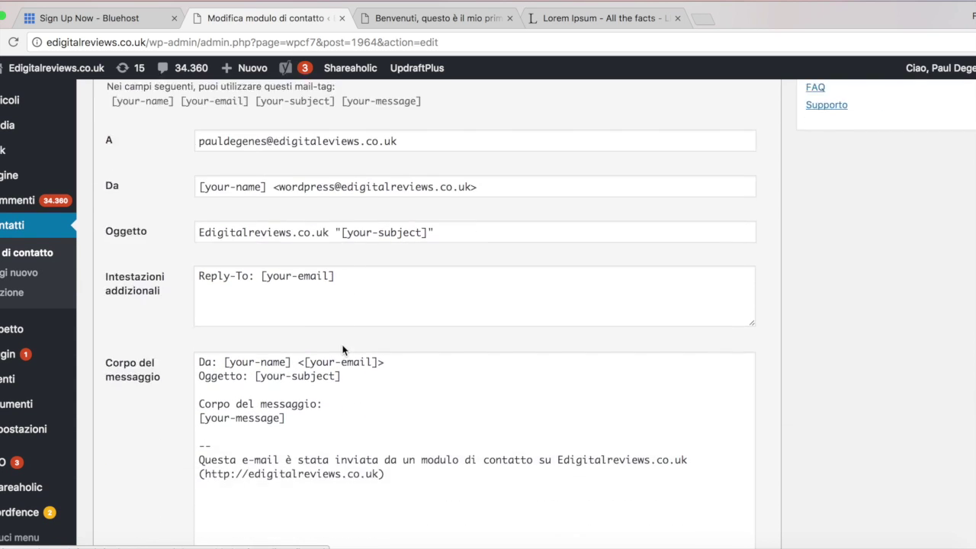
pyautogui.scroll(3, 343, 345)
pyautogui.scroll(1, 343, 345)
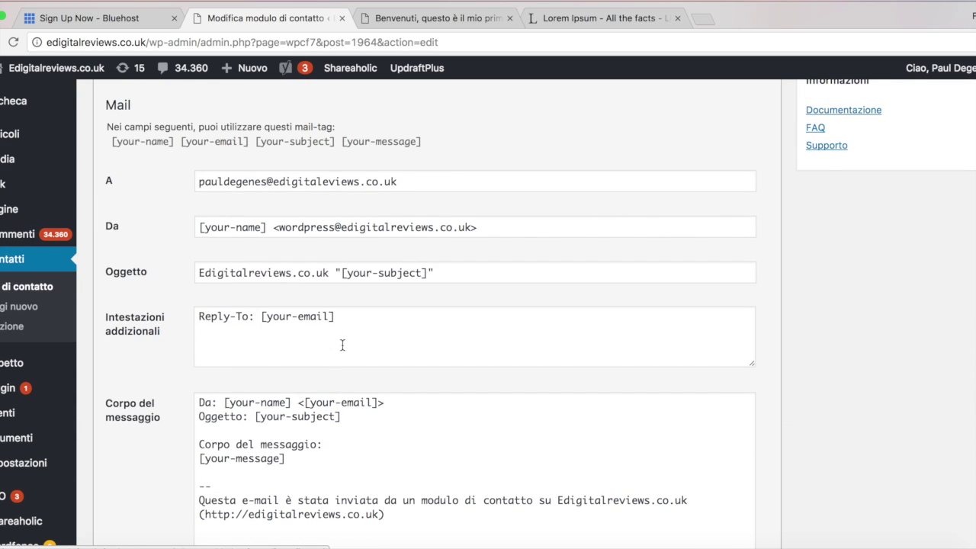
pyautogui.scroll(-2, 342, 346)
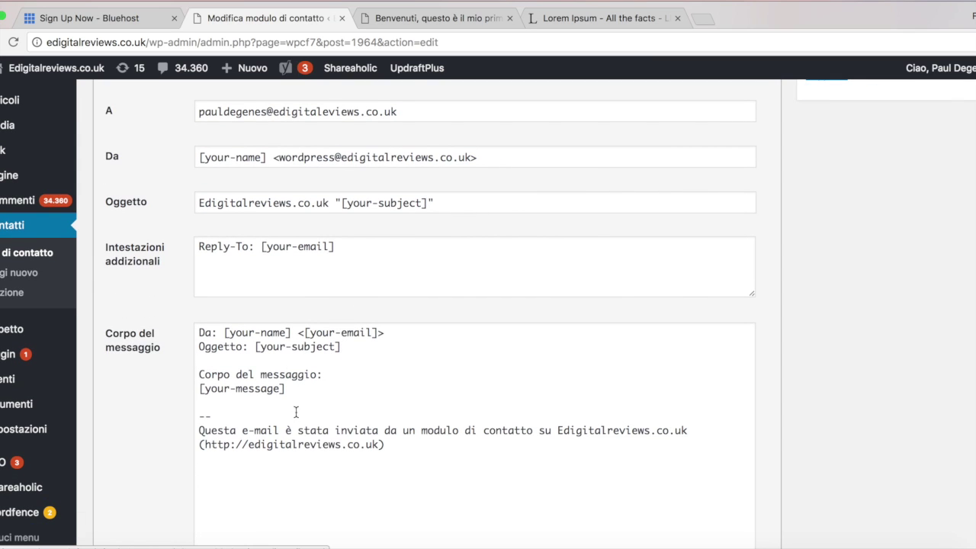
pyautogui.scroll(3, 314, 440)
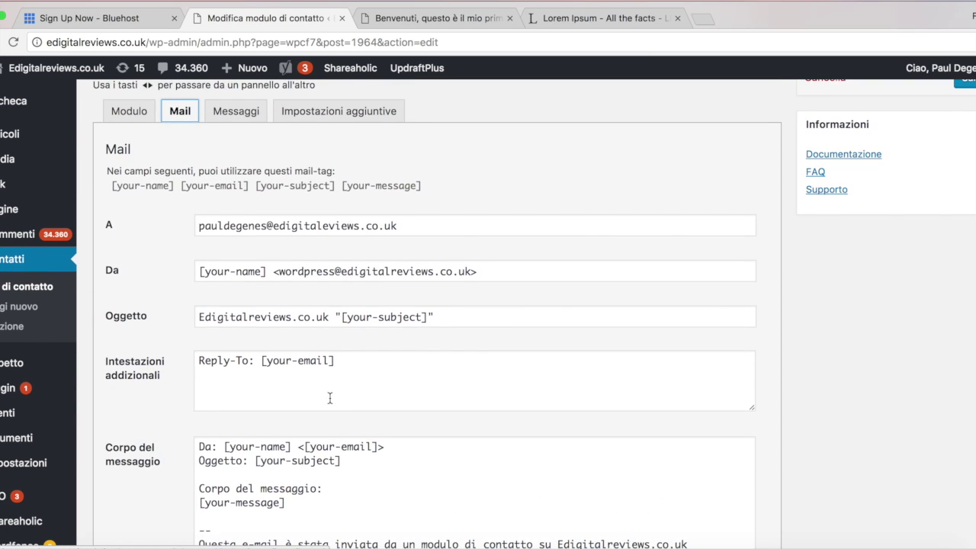
pyautogui.scroll(4, 366, 437)
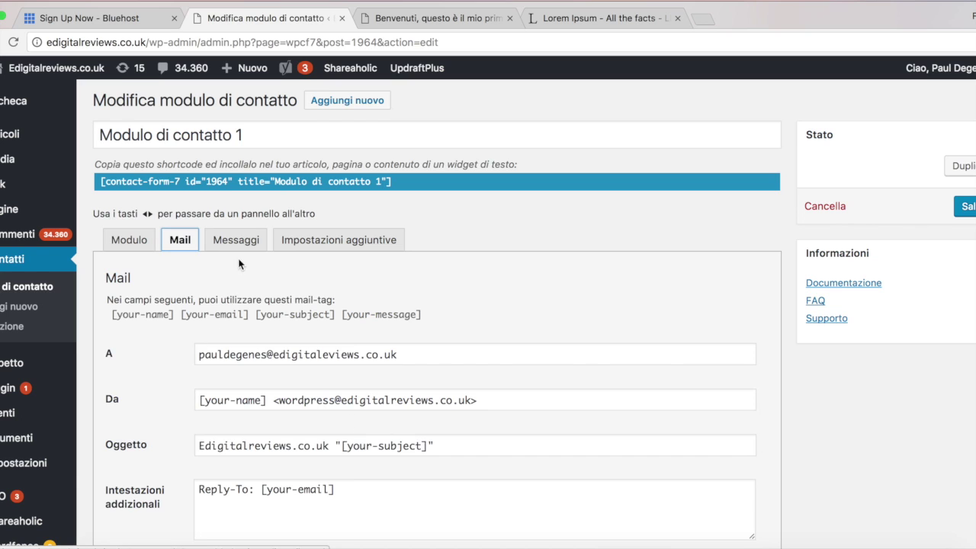
# Return to the contact form's template, save the form, and copy its shortcode
pyautogui.click(128, 241)
pyautogui.scroll(-1, 394, 431)
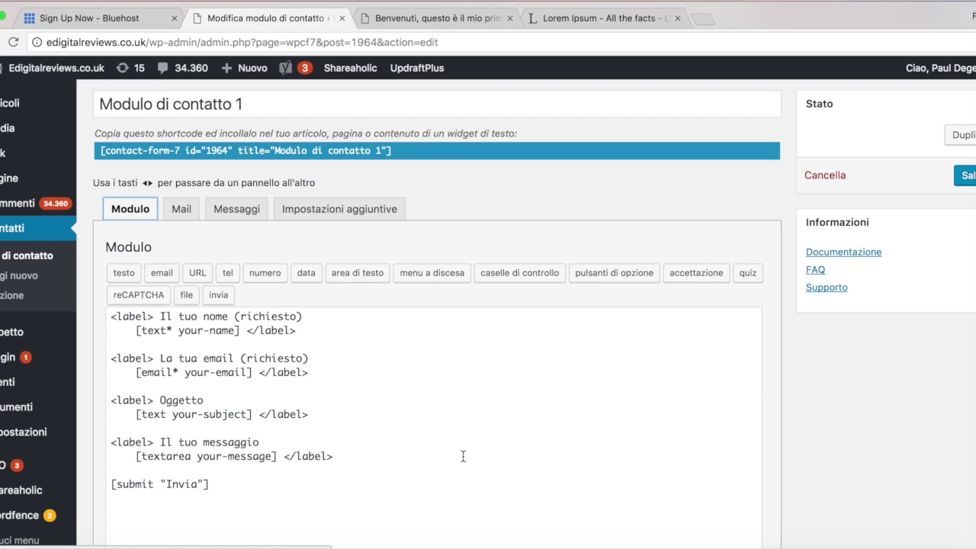
pyautogui.click(964, 174)
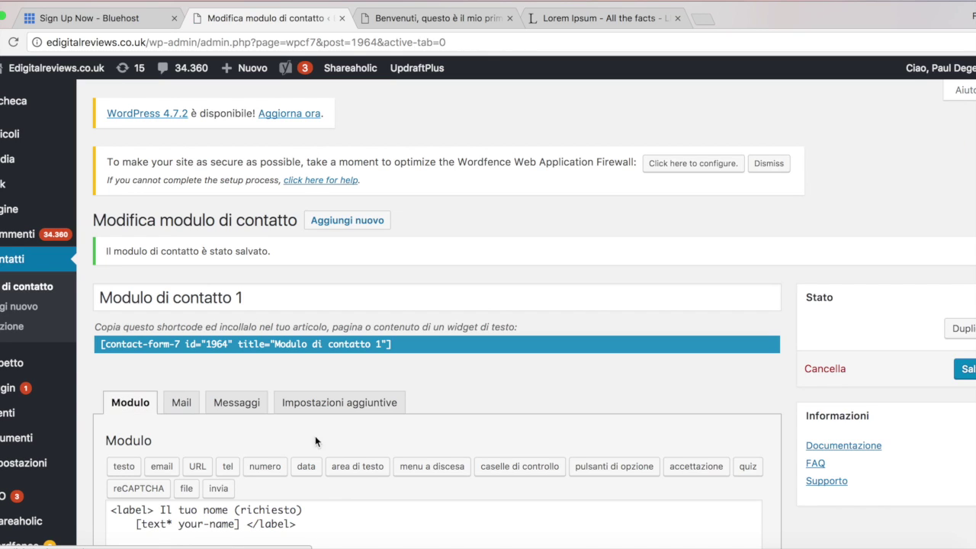
pyautogui.click(212, 346)
pyautogui.rightClick(212, 346)
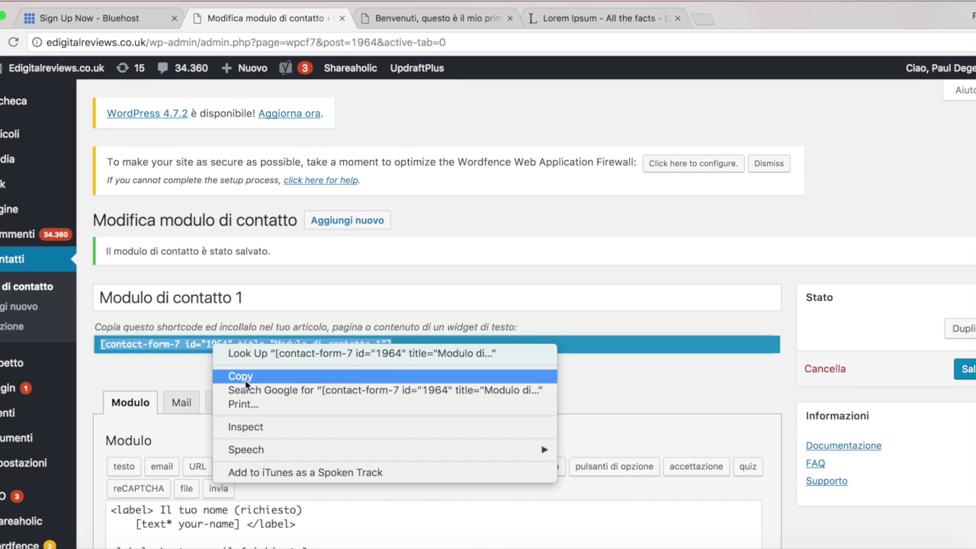
pyautogui.click(238, 374)
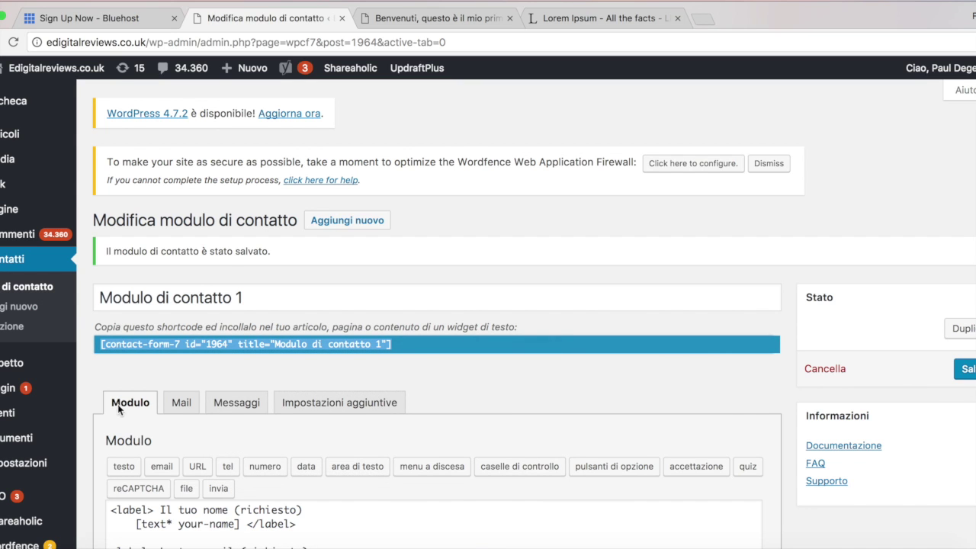
# Open the existing Contattami page for editing from the list of all pages
pyautogui.moveTo(6, 210)
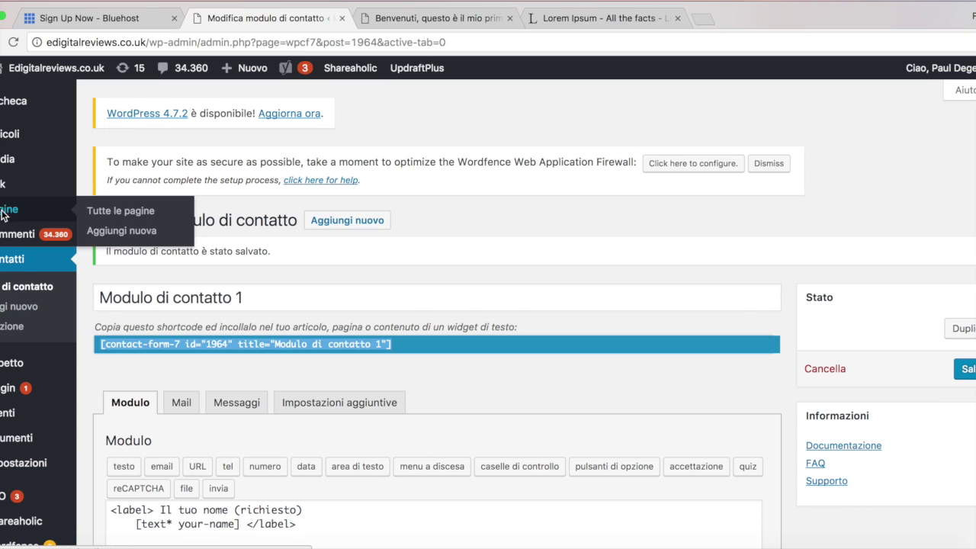
pyautogui.click(115, 218)
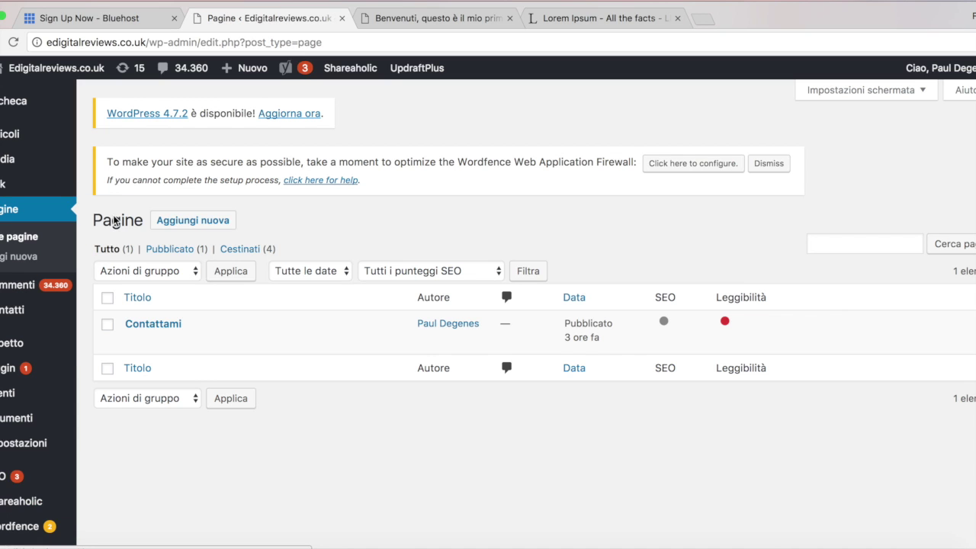
pyautogui.click(152, 341)
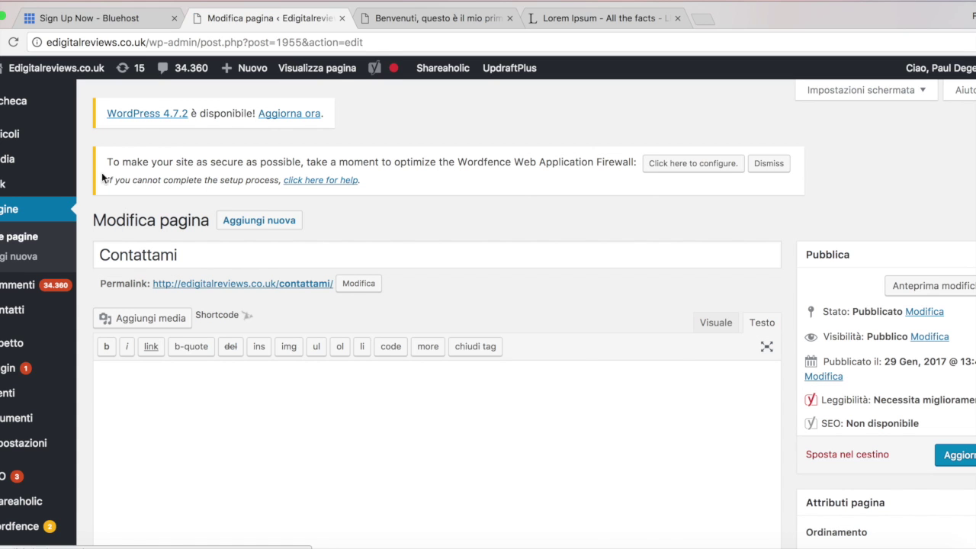
# Write "Compilate questo modulo per mettervi in contatto con me" as the introductory text of the Contattami page
pyautogui.click(128, 391)
pyautogui.write('Compilate questo')
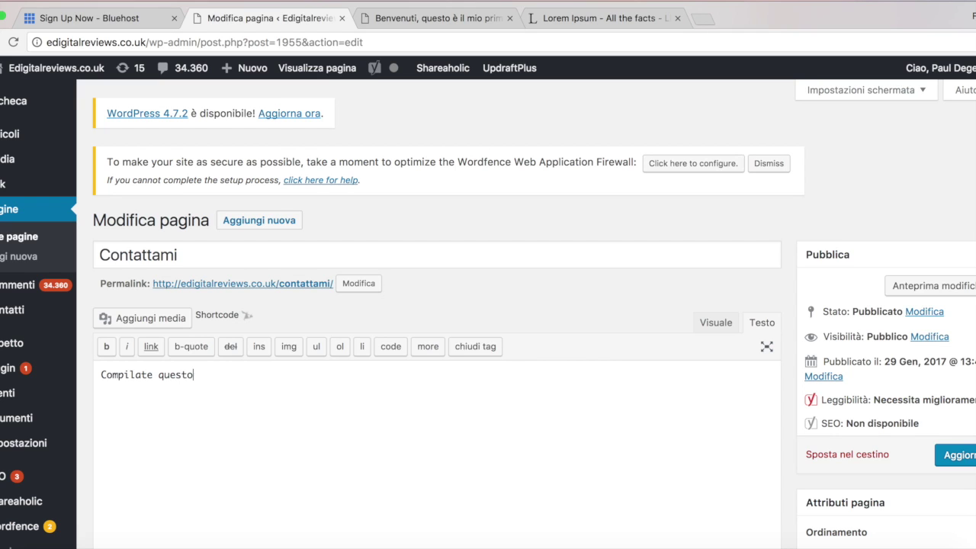
pyautogui.write(' modulo per metterv')
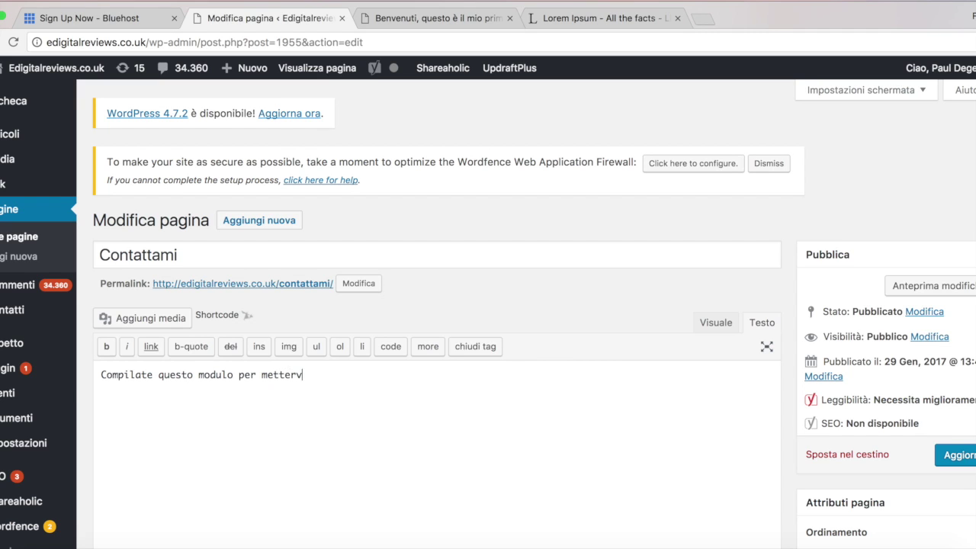
pyautogui.write('i in cottat')
pyautogui.press('BackSpace')
pyautogui.press('BackSpace')
pyautogui.press('BackSpace')
pyautogui.write('atto con me')
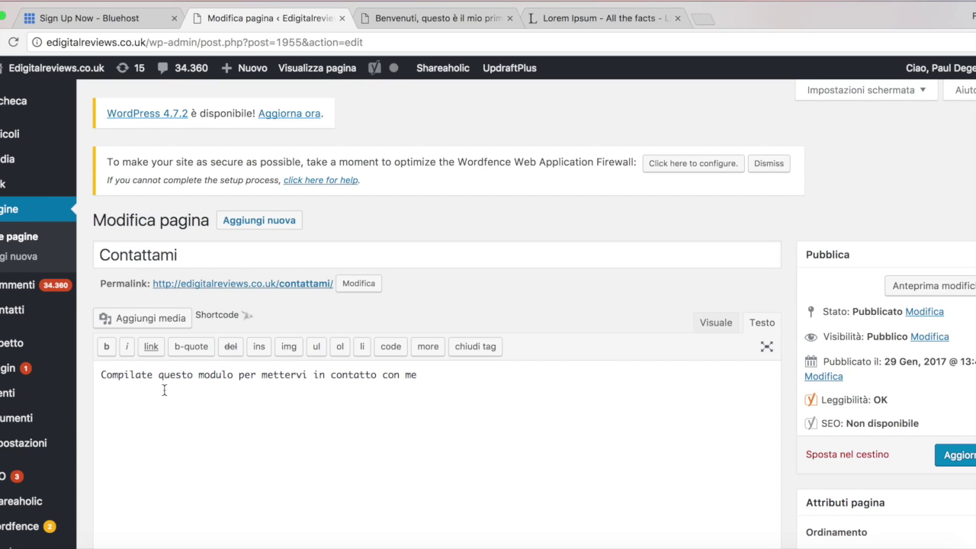
# Paste the contact form shortcode below the introductory text, switch to the visual editor and update the page
pyautogui.press('super+v')
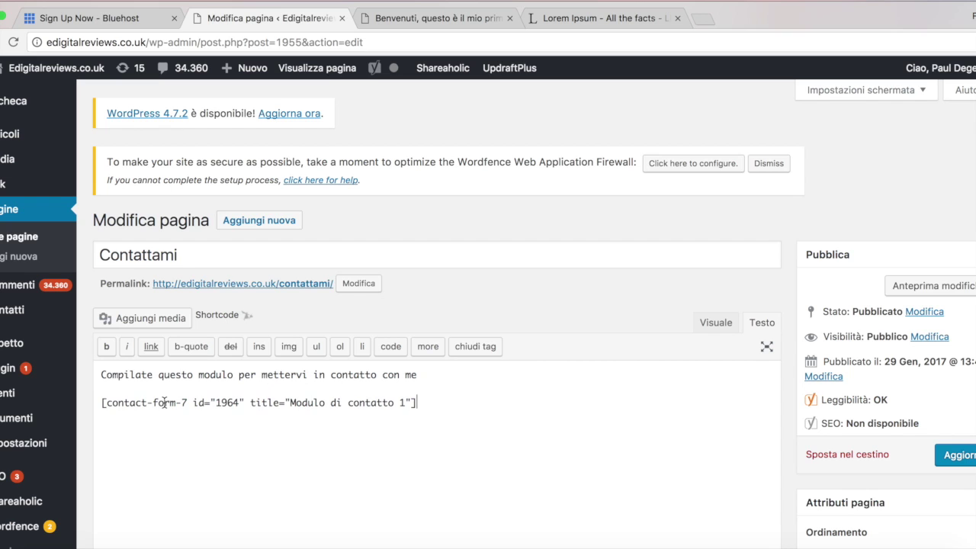
pyautogui.click(716, 323)
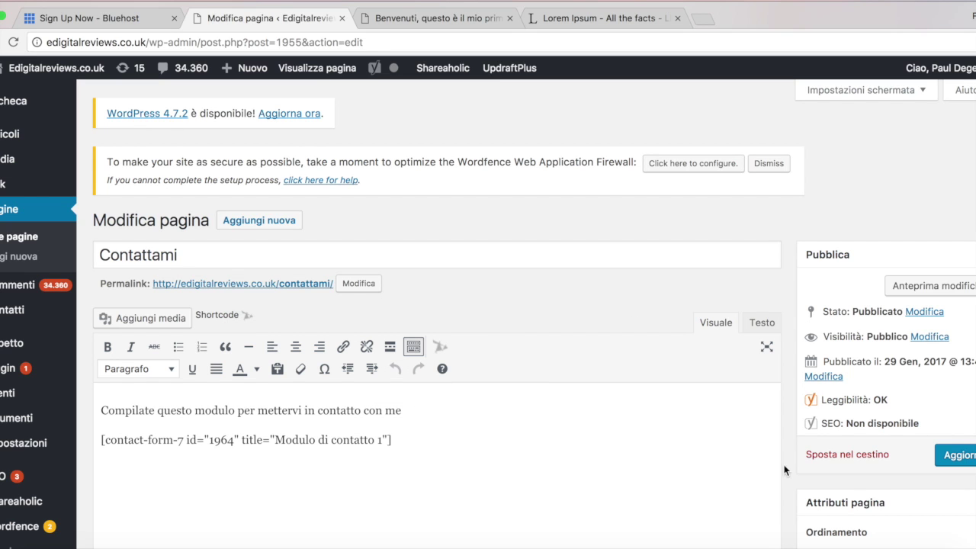
pyautogui.click(961, 456)
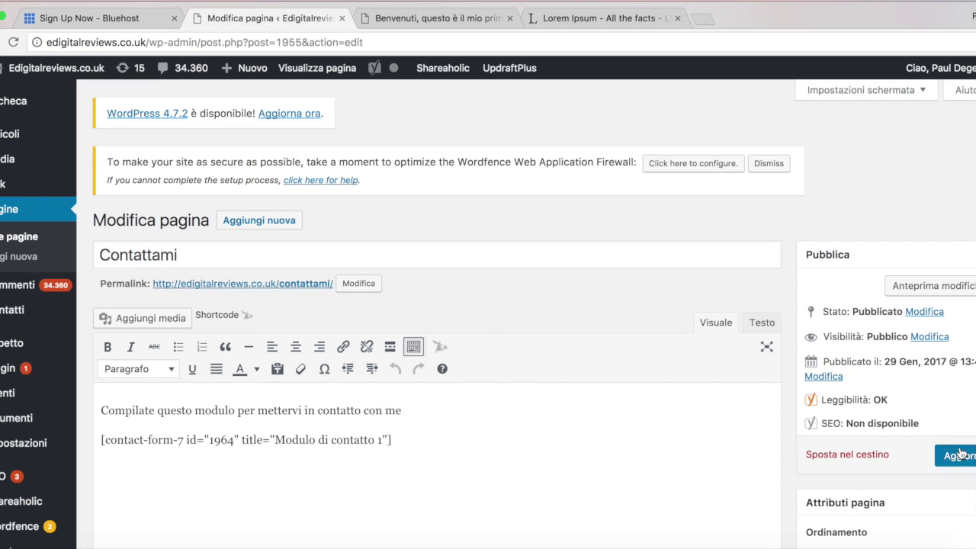
# Open the live Contattami page from the article's site menu and check the form's name, email, subject and message fields
pyautogui.click(438, 17)
pyautogui.scroll(-10, 732, 375)
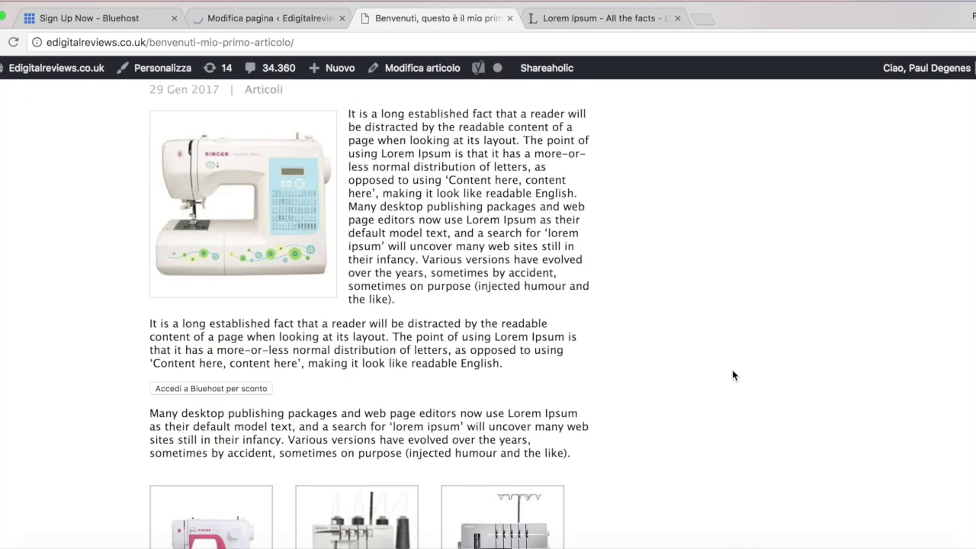
pyautogui.scroll(10, 732, 375)
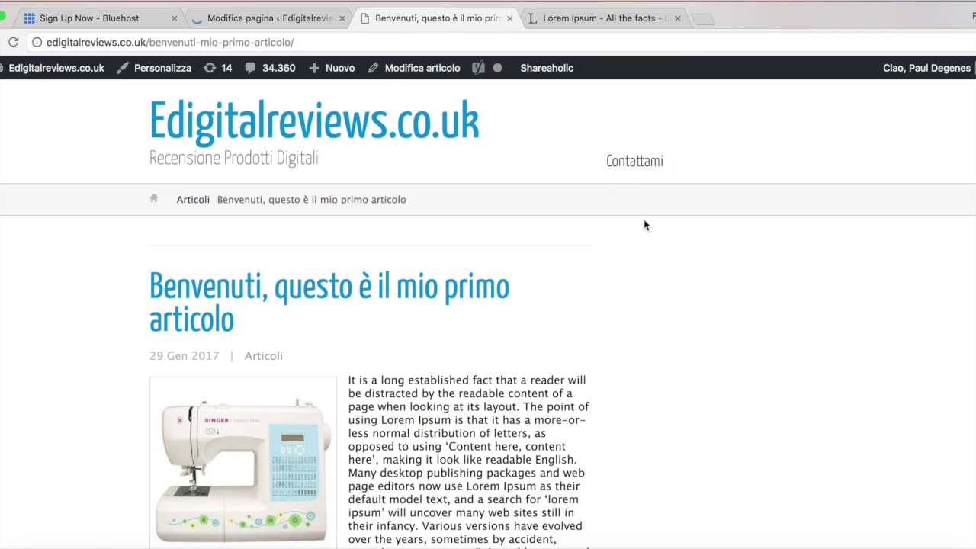
pyautogui.click(629, 165)
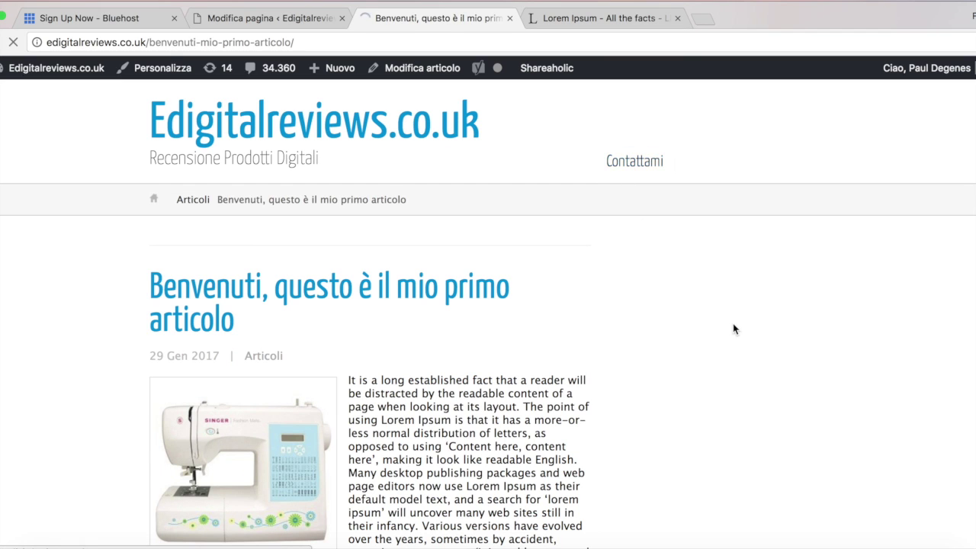
pyautogui.scroll(-2, 617, 333)
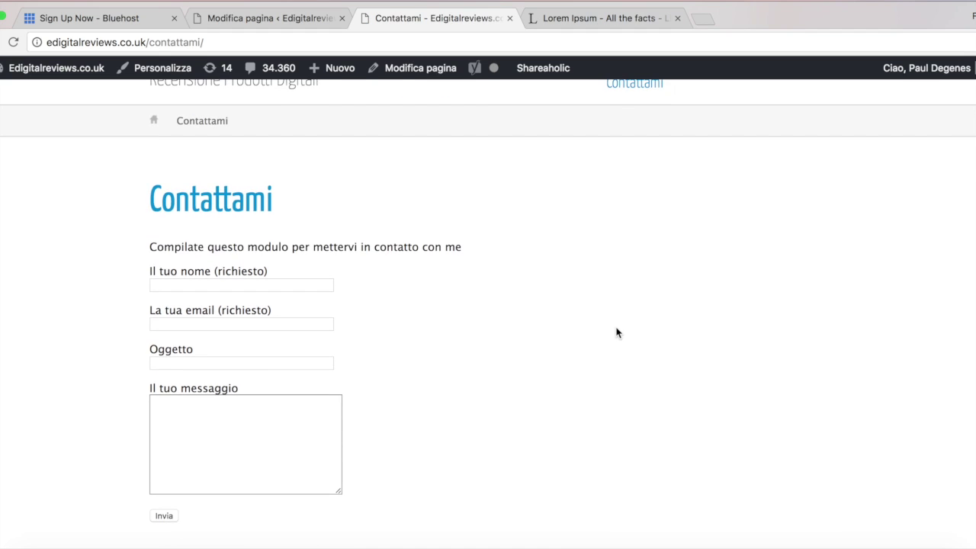
pyautogui.scroll(2, 364, 353)
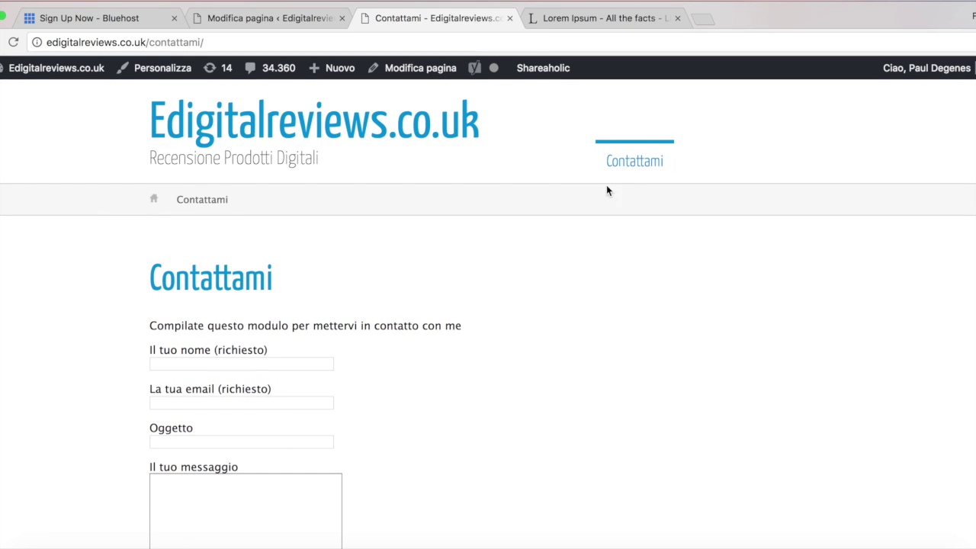
pyautogui.scroll(-2, 279, 422)
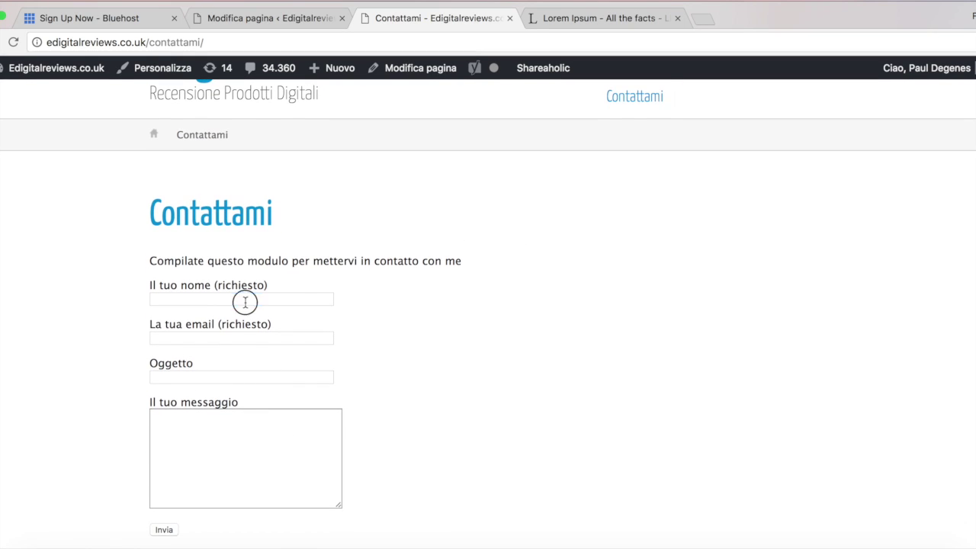
pyautogui.click(245, 303)
pyautogui.click(224, 338)
pyautogui.click(222, 379)
pyautogui.click(192, 425)
pyautogui.click(436, 440)
# Compare the Contattami page in the editor with its live version and return to the first article
pyautogui.click(263, 19)
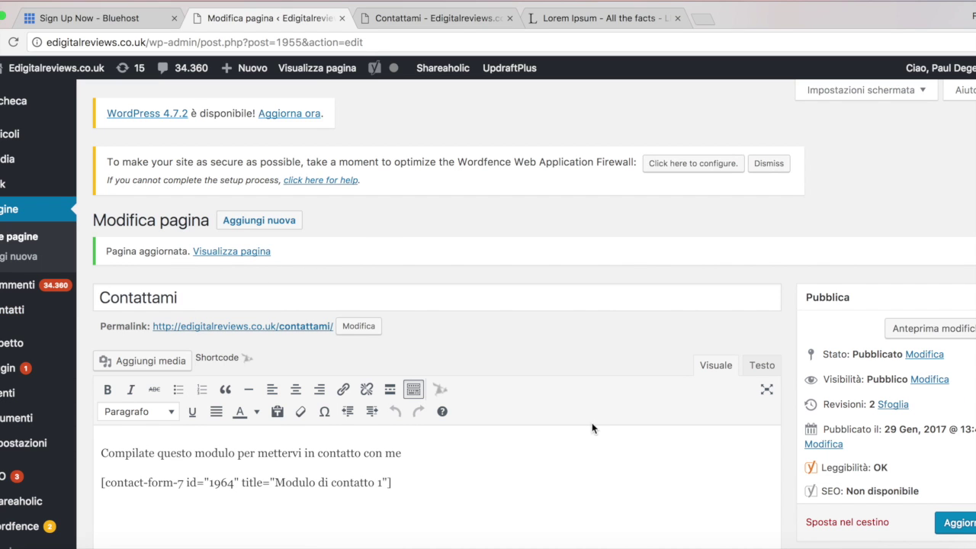
pyautogui.click(427, 17)
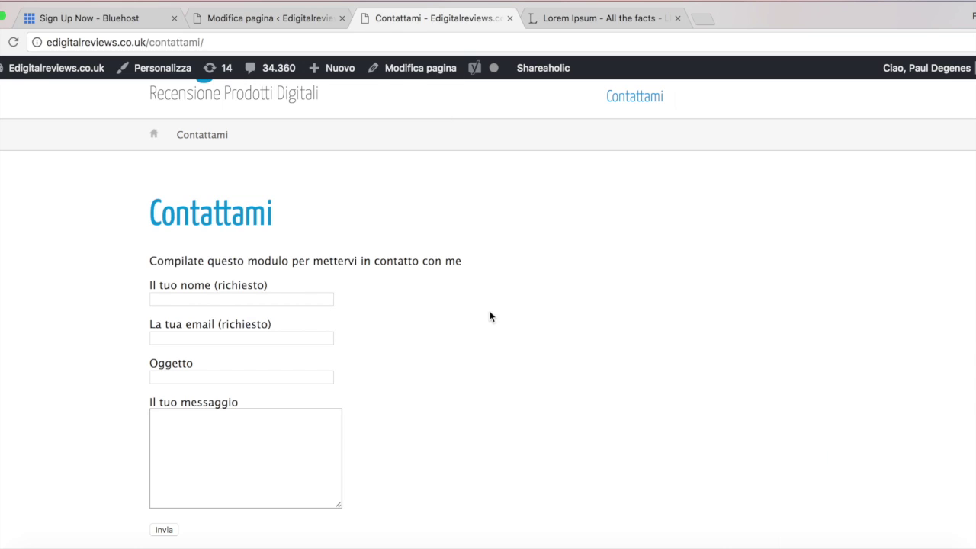
pyautogui.scroll(2, 660, 364)
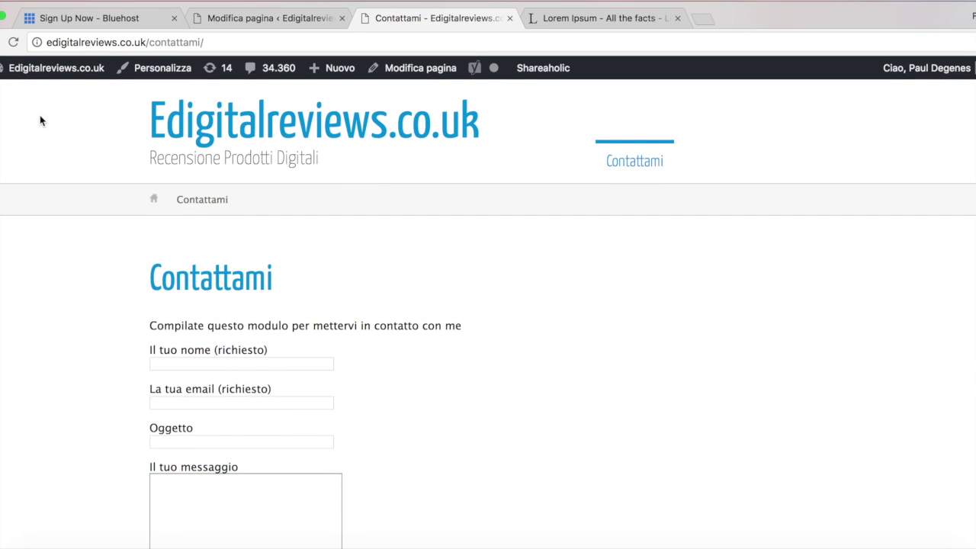
pyautogui.click(173, 192)
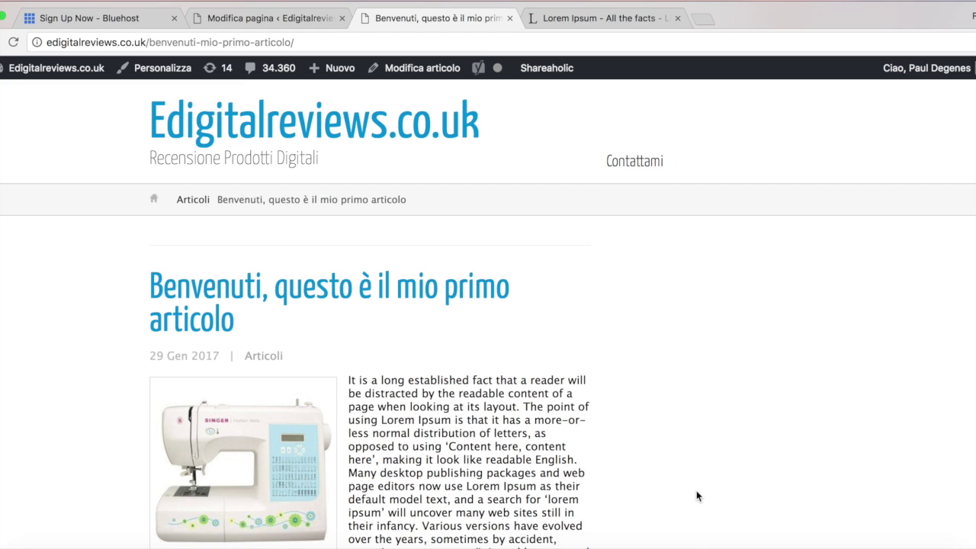
# Open the site's widget management page and look through the available widgets
pyautogui.click(263, 18)
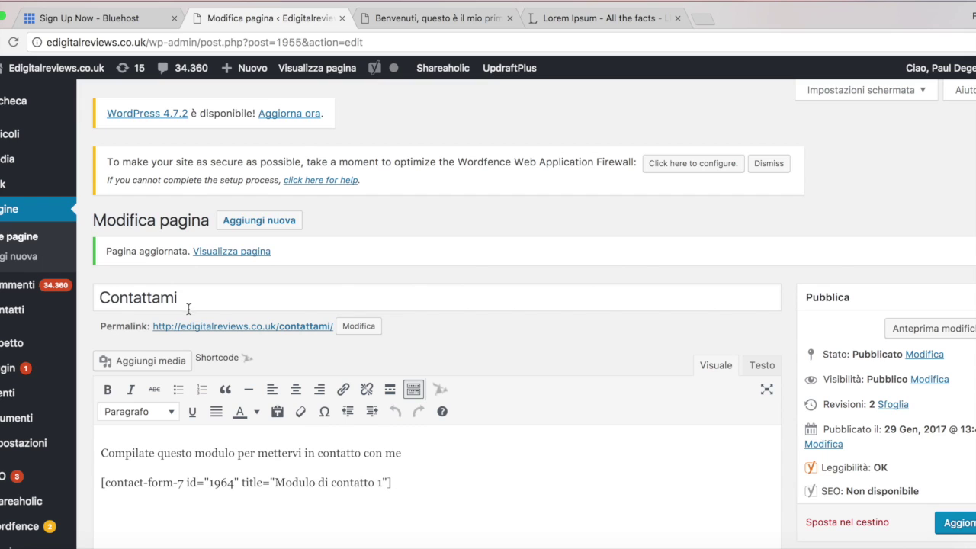
pyautogui.moveTo(46, 343)
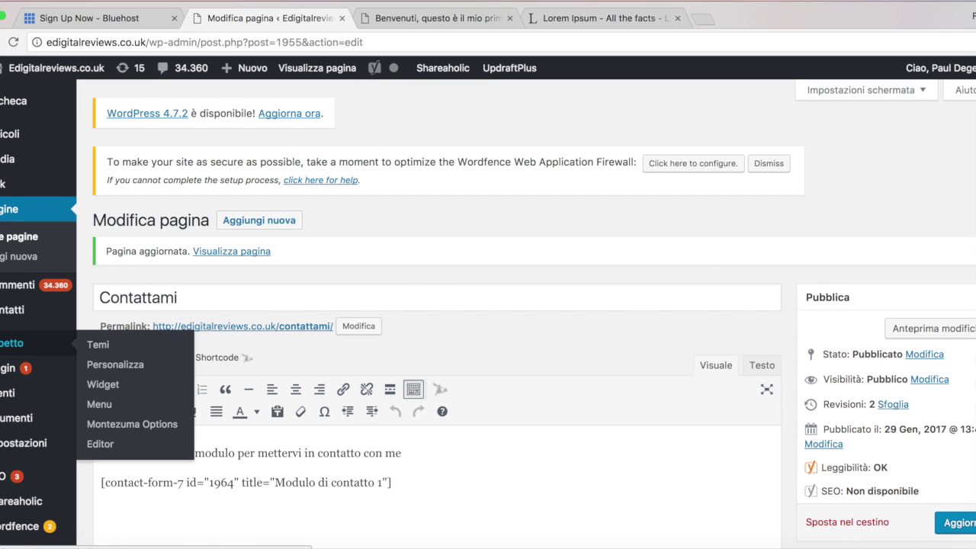
pyautogui.click(97, 387)
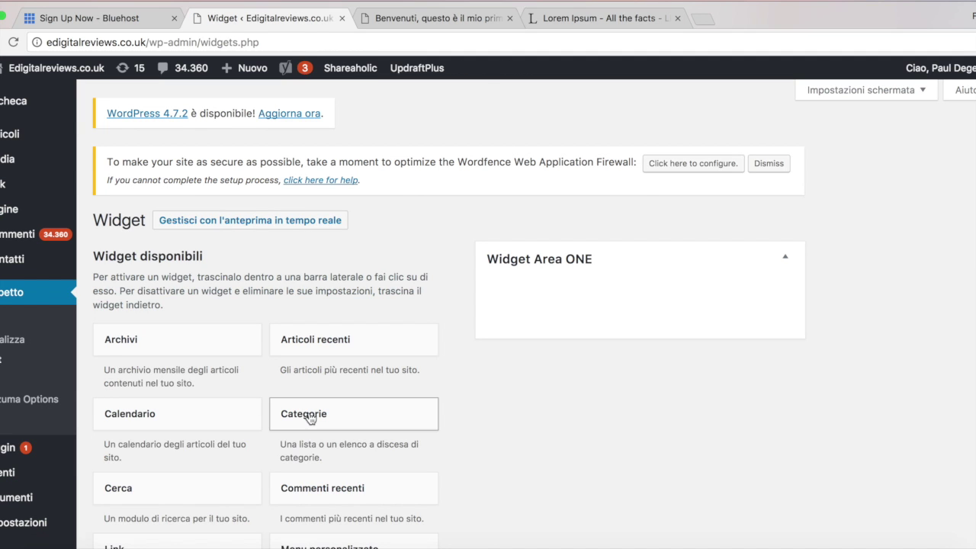
pyautogui.scroll(-8, 492, 448)
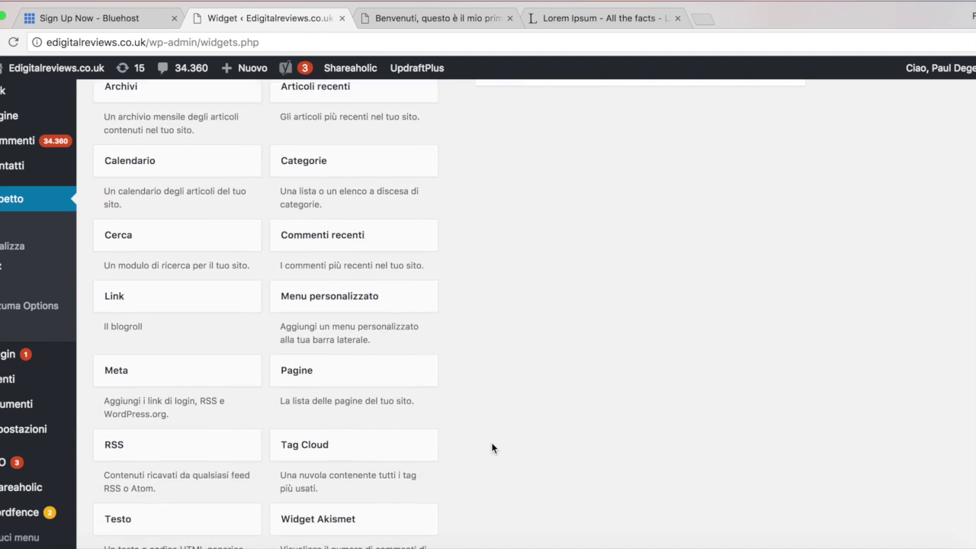
pyautogui.scroll(5, 492, 448)
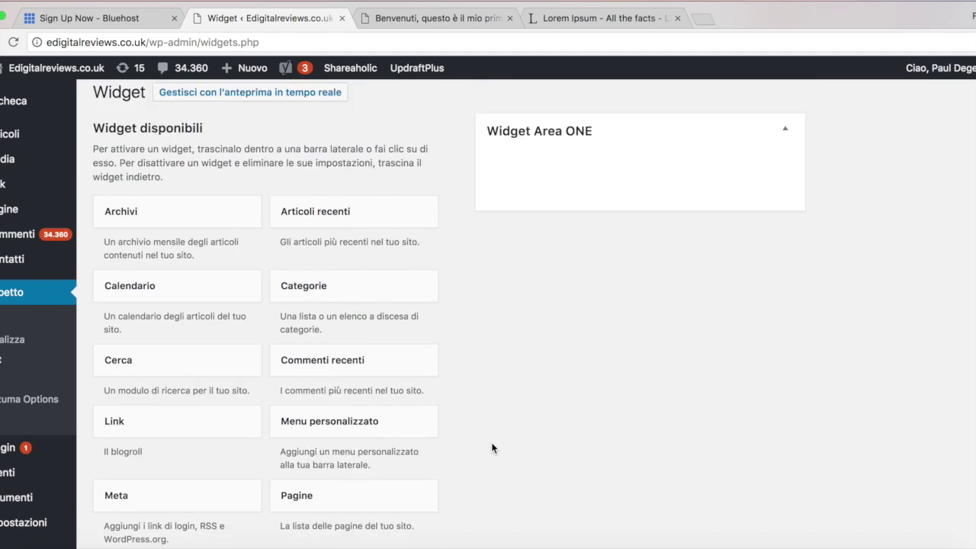
pyautogui.scroll(3, 492, 447)
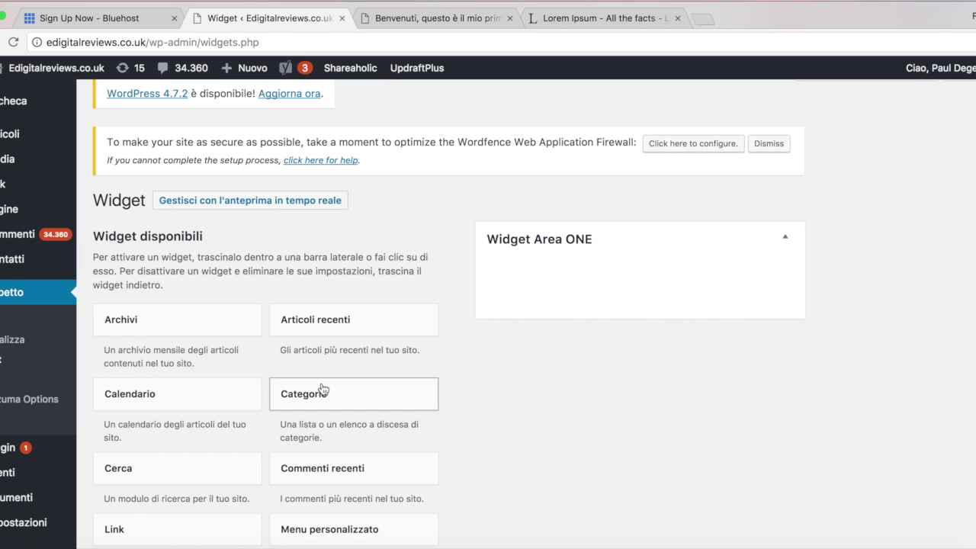
# Add the Categorie widget to Widget Area ONE, with Cerca above it and Articoli recenti below it
pyautogui.moveTo(318, 392); pyautogui.dragTo(531, 260)
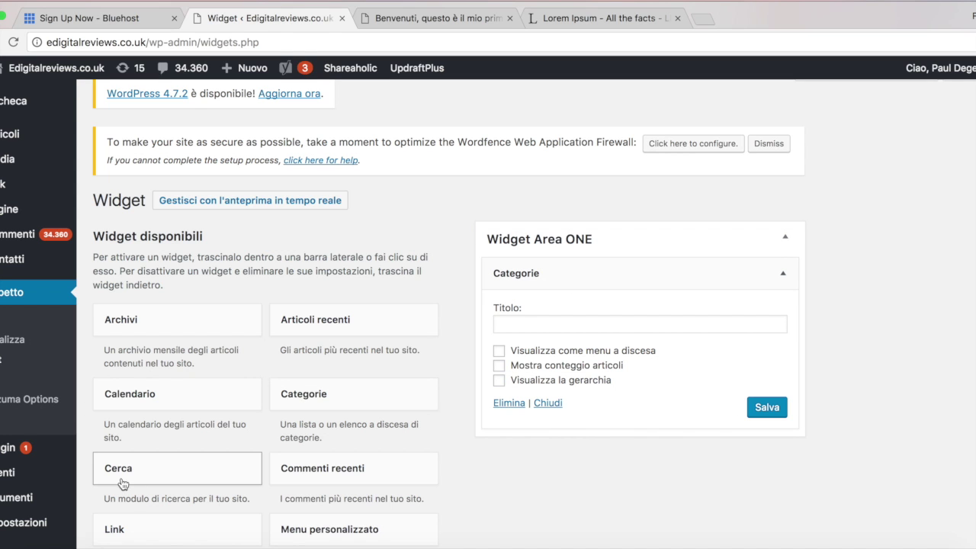
pyautogui.moveTo(122, 483); pyautogui.dragTo(513, 283)
pyautogui.scroll(-2, 599, 379)
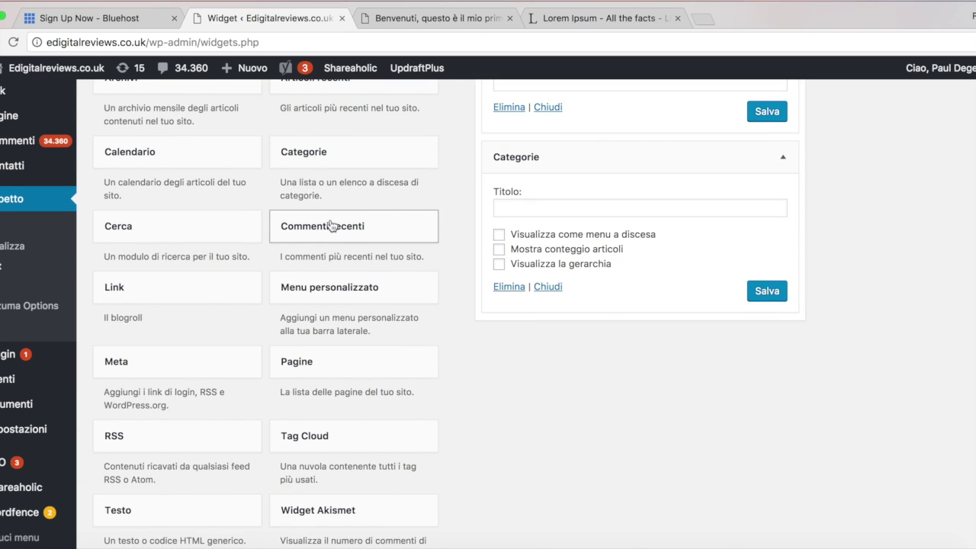
pyautogui.scroll(3, 329, 248)
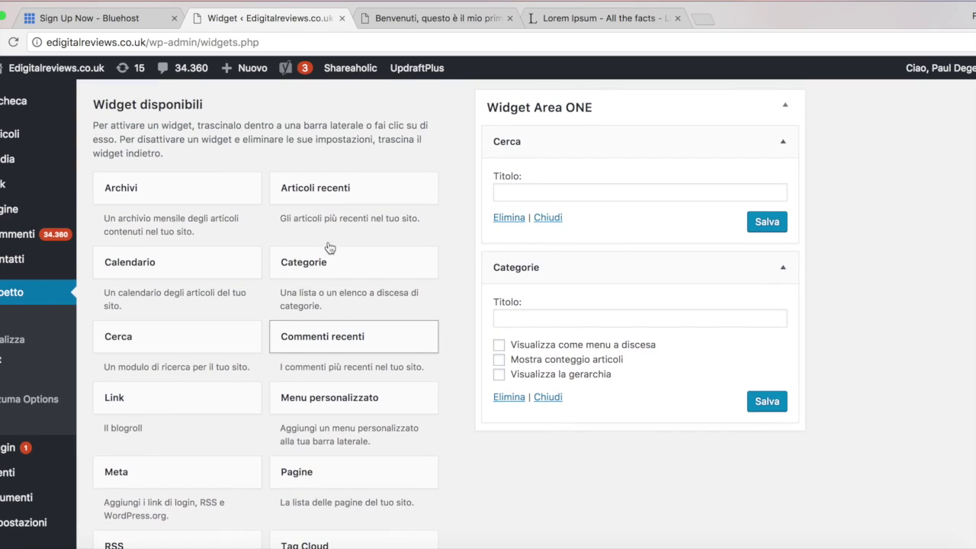
pyautogui.moveTo(330, 192); pyautogui.dragTo(546, 449)
# Add a Testo widget below Articoli recenti in Widget Area ONE
pyautogui.scroll(-4, 883, 440)
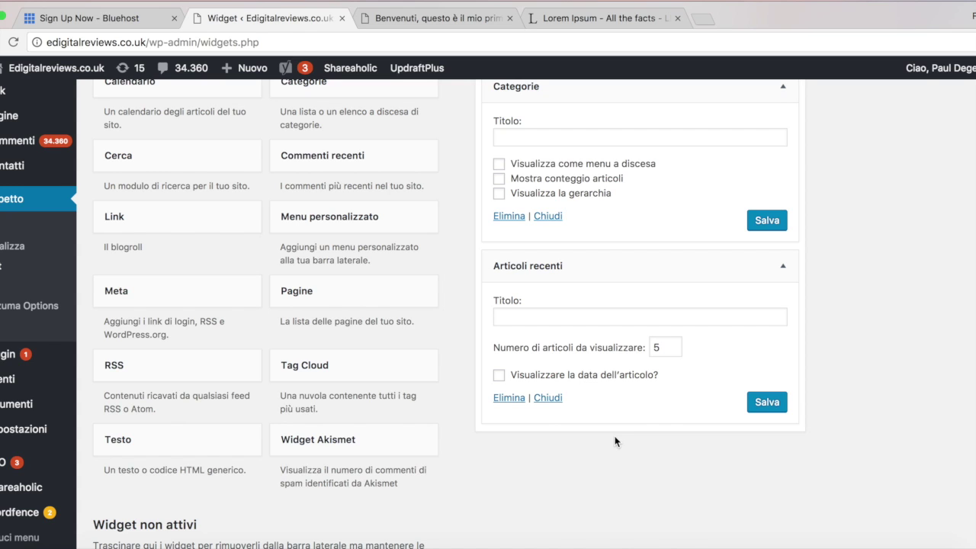
pyautogui.moveTo(153, 443); pyautogui.dragTo(545, 444)
pyautogui.scroll(-5, 843, 451)
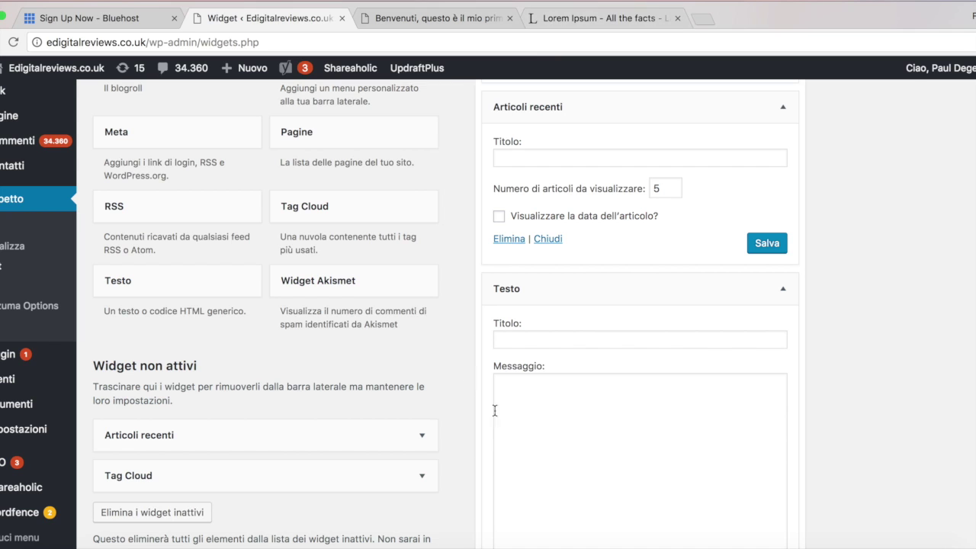
# Copy the YouTube iframe code from the Pages notes document and paste it into the Testo widget's message in the browser
pyautogui.click(653, 543)
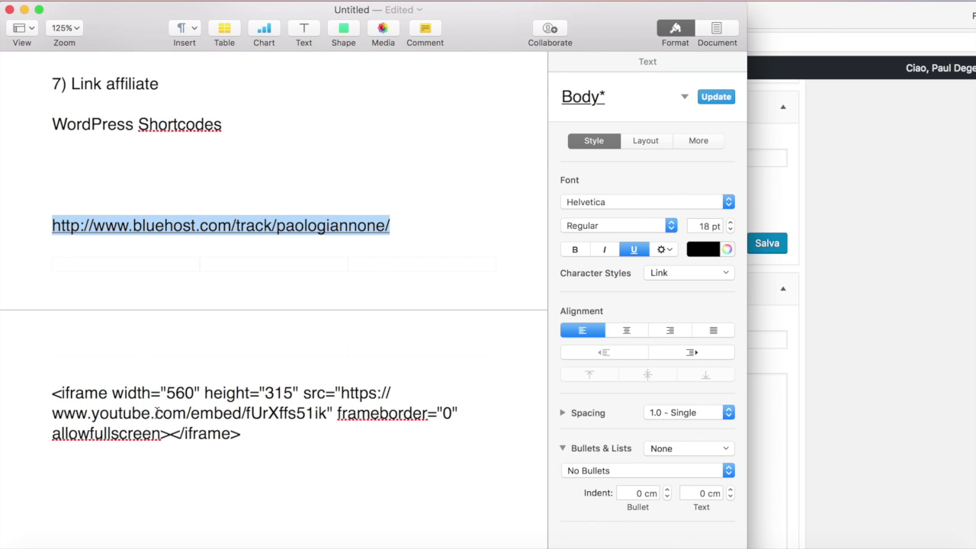
pyautogui.tripleClick(194, 416)
pyautogui.rightClick(195, 415)
pyautogui.click(225, 435)
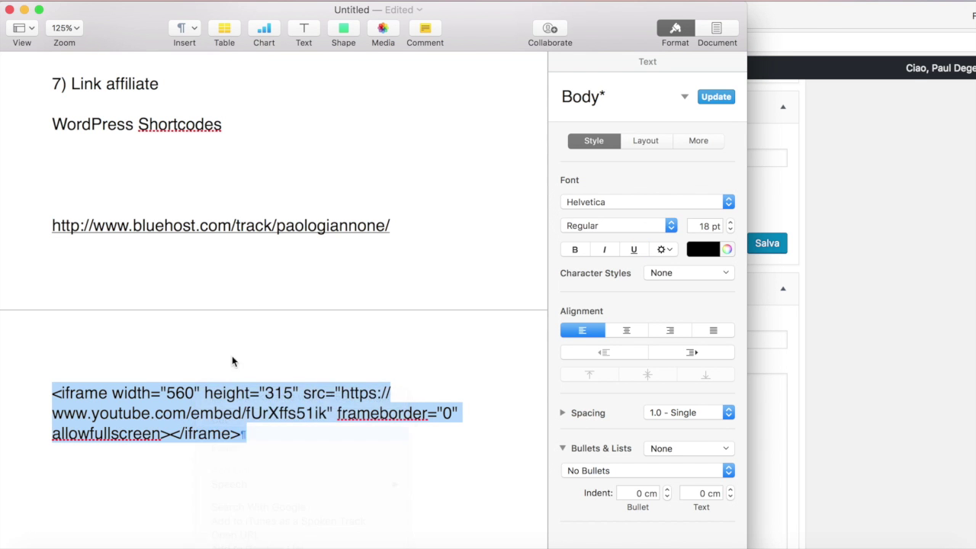
pyautogui.click(826, 209)
pyautogui.click(541, 389)
pyautogui.press('super+v')
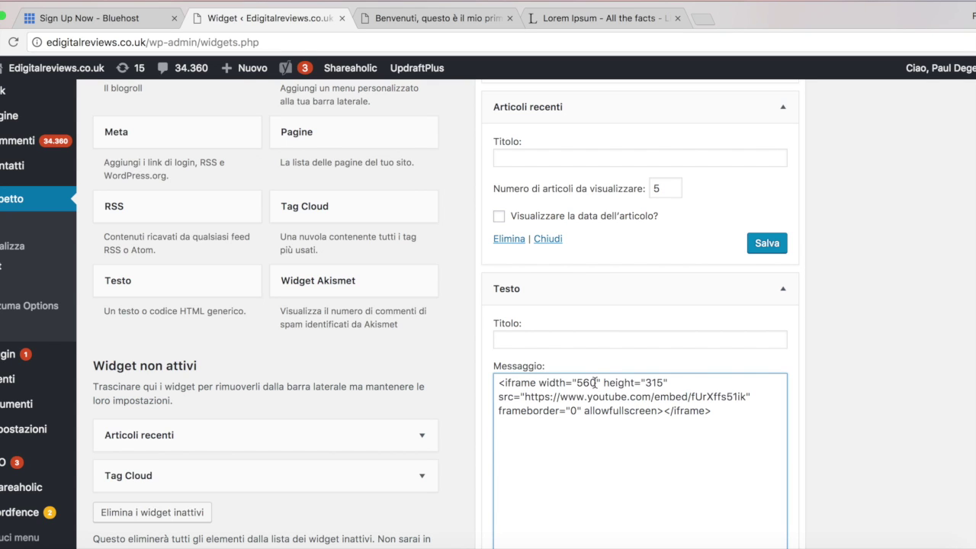
# Set the iframe's width to 300 and height to 250, and save the Testo widget
pyautogui.press('BackSpace')
pyautogui.press('BackSpace')
pyautogui.press('BackSpace')
pyautogui.write('300')
pyautogui.click(667, 382)
pyautogui.press('BackSpace')
pyautogui.press('BackSpace')
pyautogui.press('BackSpace')
pyautogui.write('250')
pyautogui.scroll(-5, 797, 415)
pyautogui.click(767, 481)
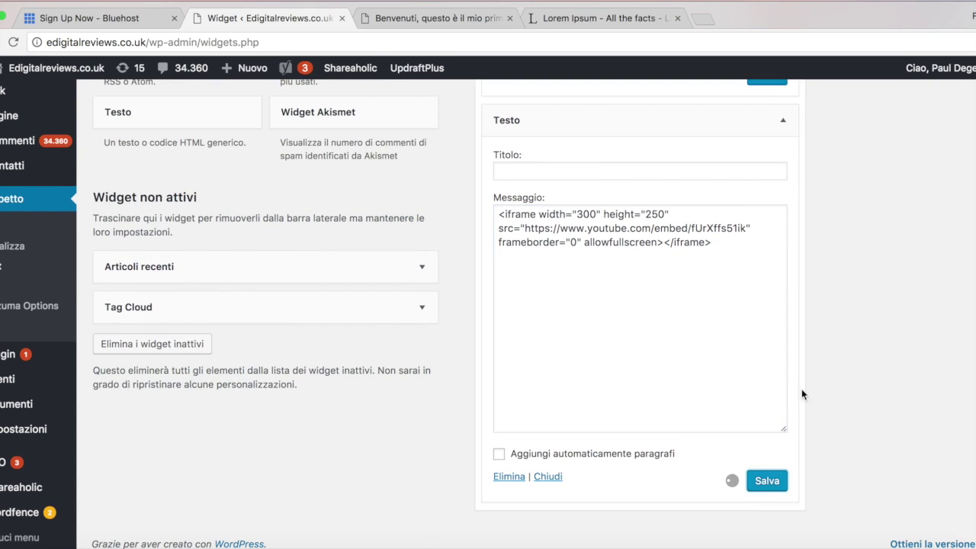
# Reload the live article and check the sidebar's search box, categories, recent articles and video
pyautogui.scroll(15, 857, 266)
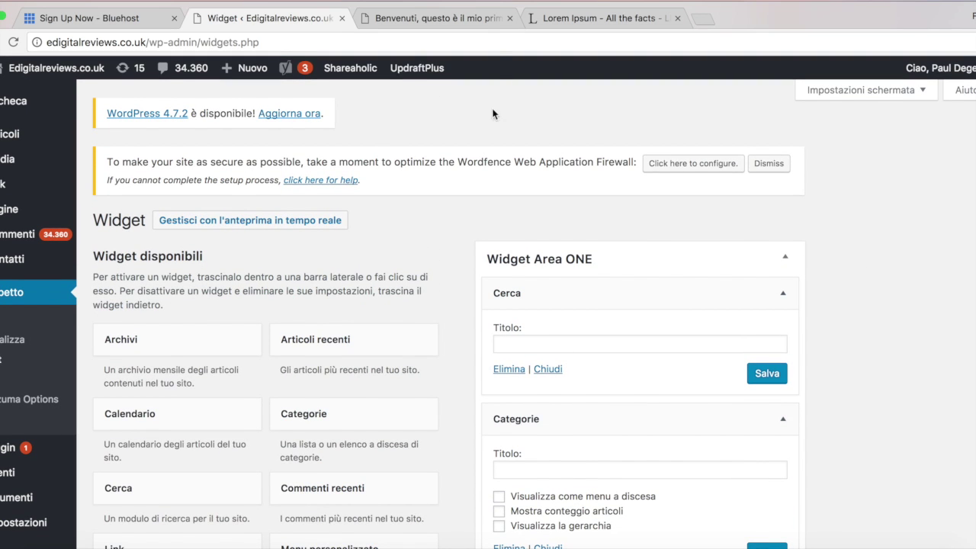
pyautogui.click(440, 18)
pyautogui.click(16, 43)
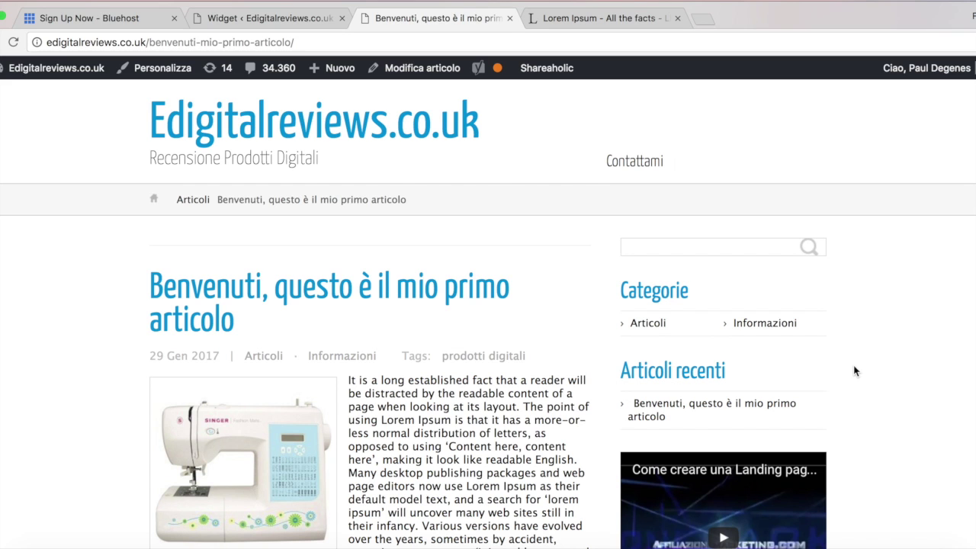
pyautogui.scroll(-2, 855, 371)
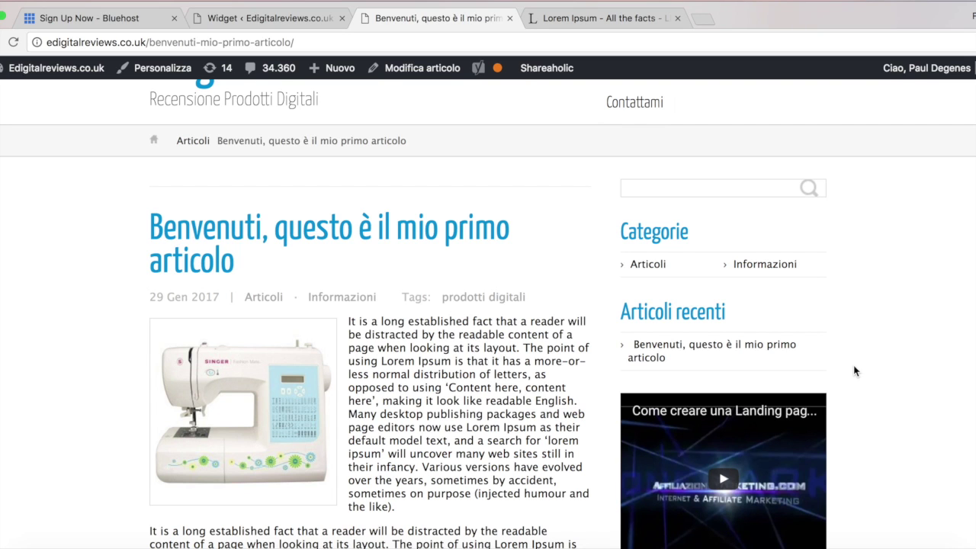
pyautogui.scroll(-2, 855, 371)
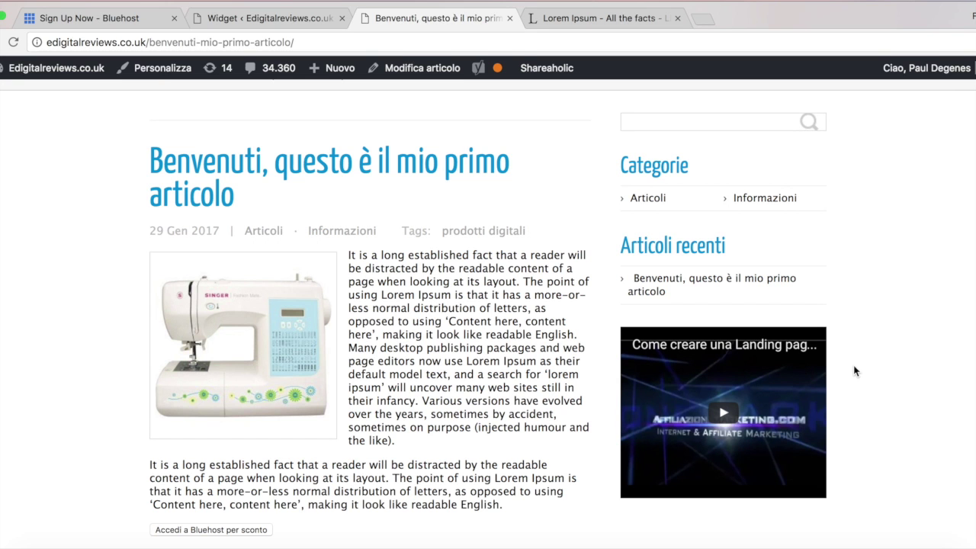
# Look over the live article page from the site header and Contattami link down to the sidebar video
pyautogui.scroll(4, 855, 372)
pyautogui.scroll(-4, 855, 372)
pyautogui.scroll(4, 854, 372)
pyautogui.scroll(-5, 855, 371)
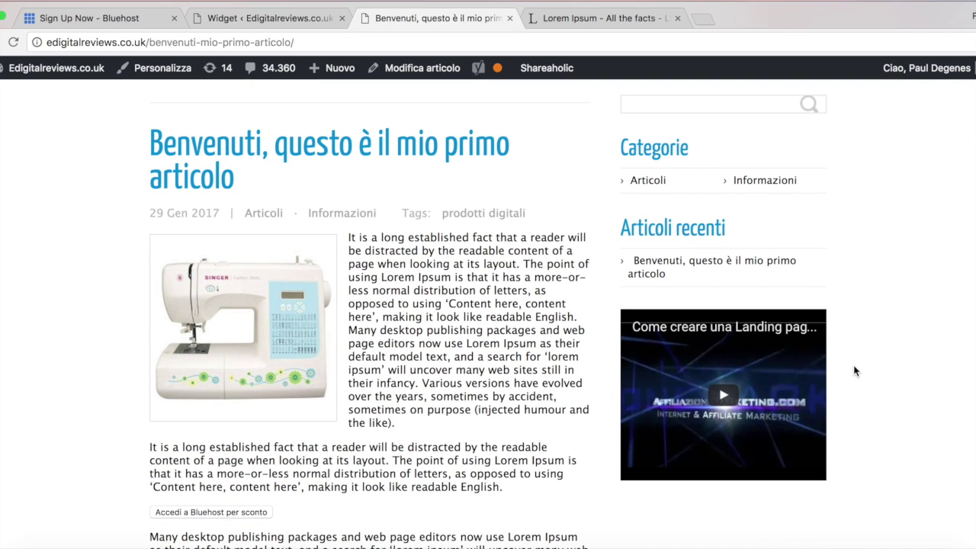
pyautogui.scroll(4, 944, 229)
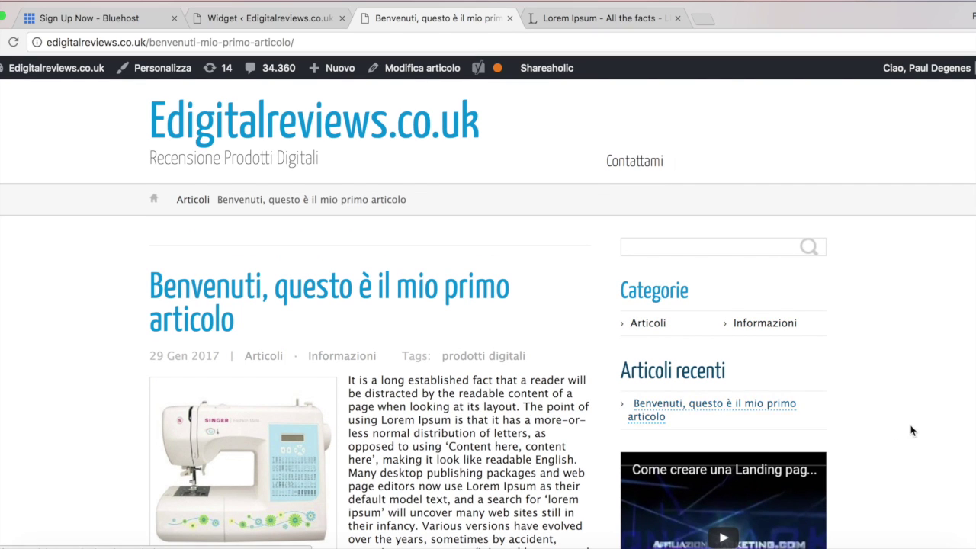
pyautogui.scroll(-4, 912, 431)
pyautogui.scroll(4, 940, 322)
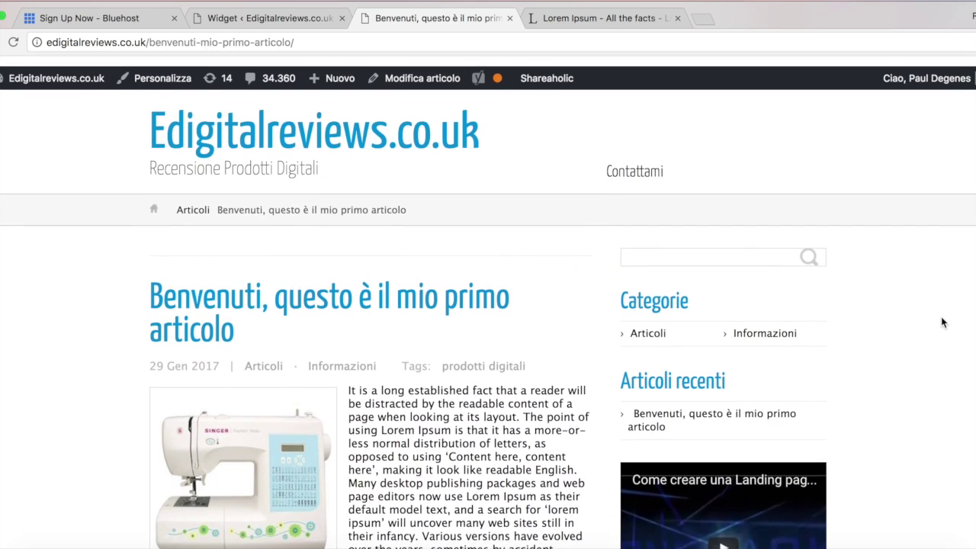
pyautogui.scroll(-4, 942, 321)
pyautogui.scroll(4, 942, 323)
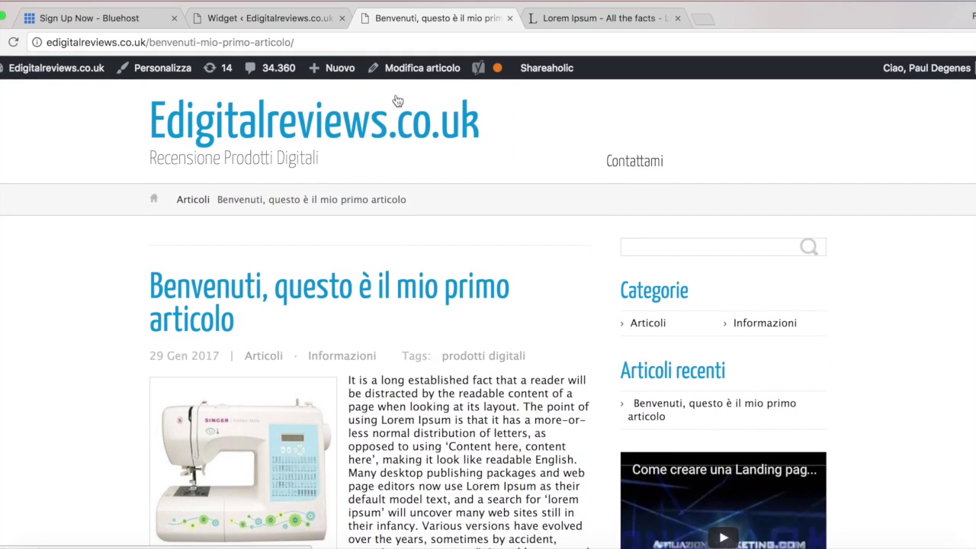
# Return to the Widget admin page and collapse the Cerca, Categorie, Articoli recenti and Testo widgets in Widget Area ONE
pyautogui.click(281, 21)
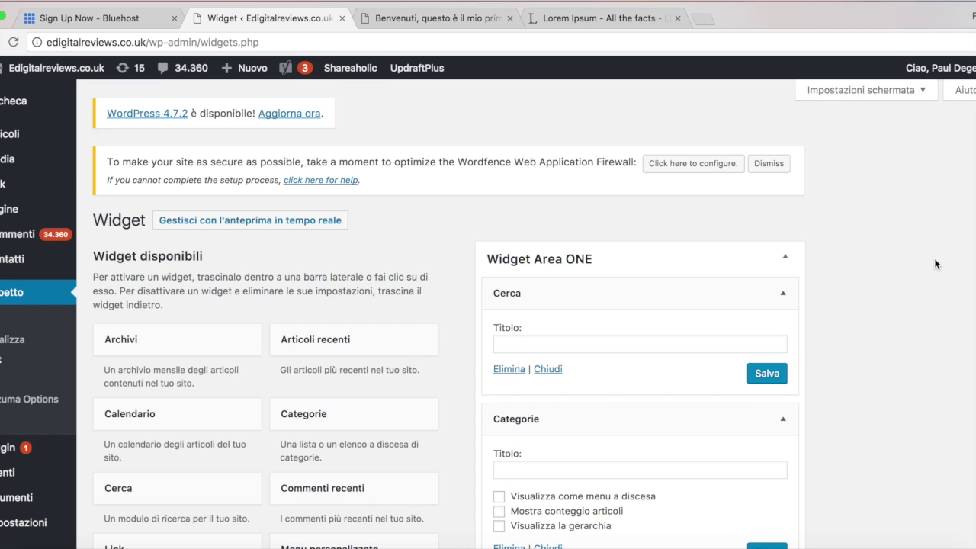
pyautogui.click(788, 294)
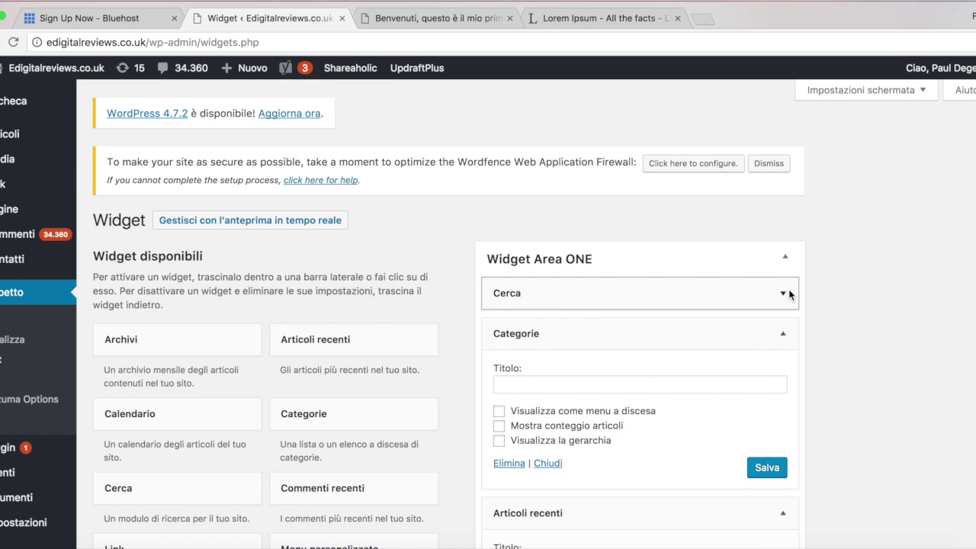
pyautogui.click(785, 333)
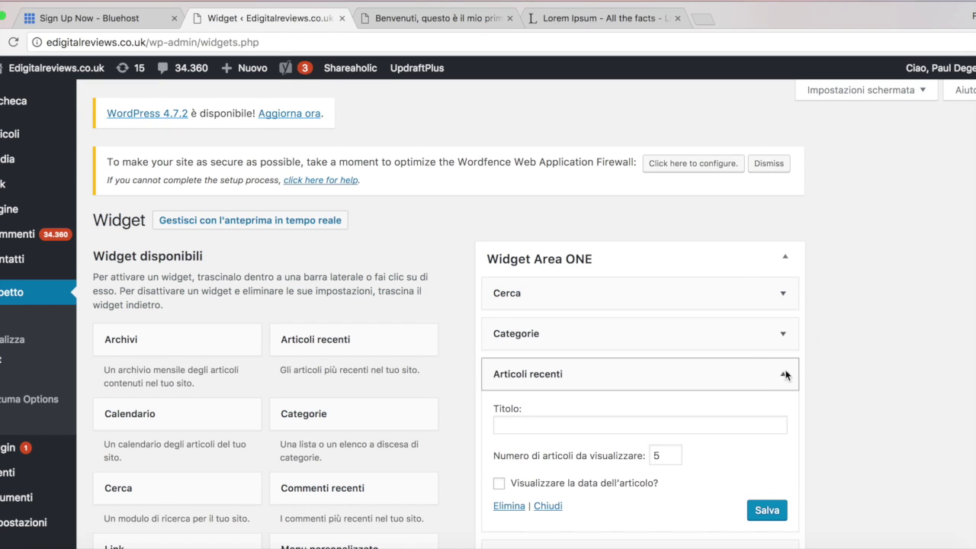
pyautogui.click(773, 376)
pyautogui.scroll(-3, 843, 395)
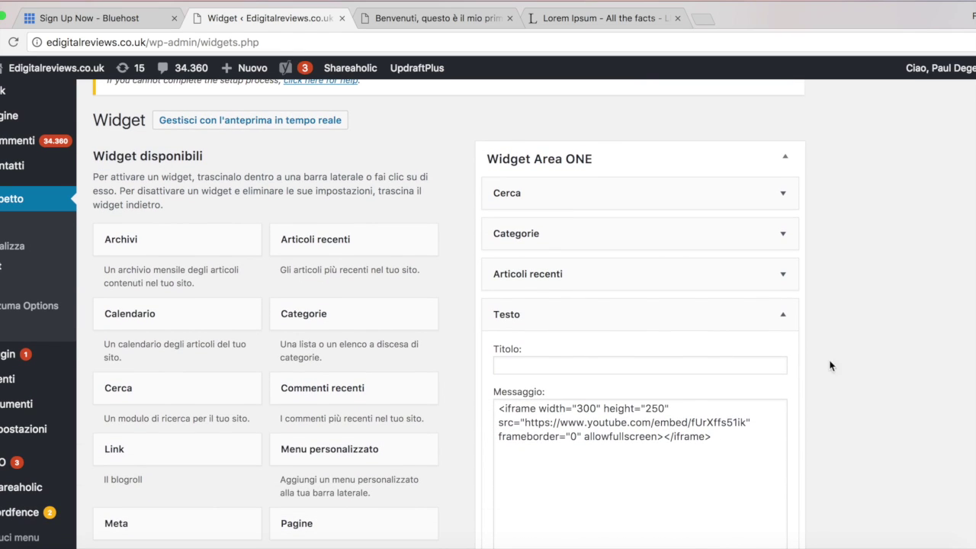
pyautogui.click(785, 316)
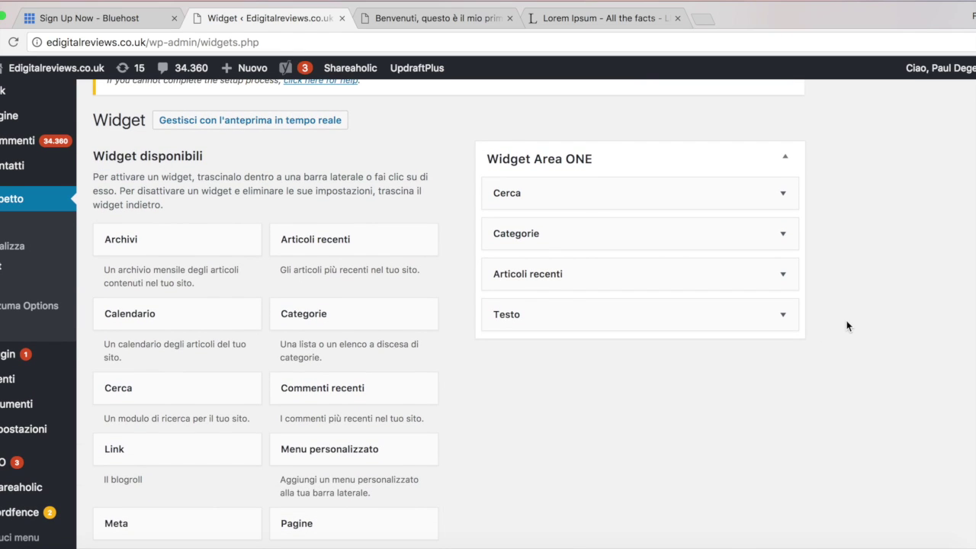